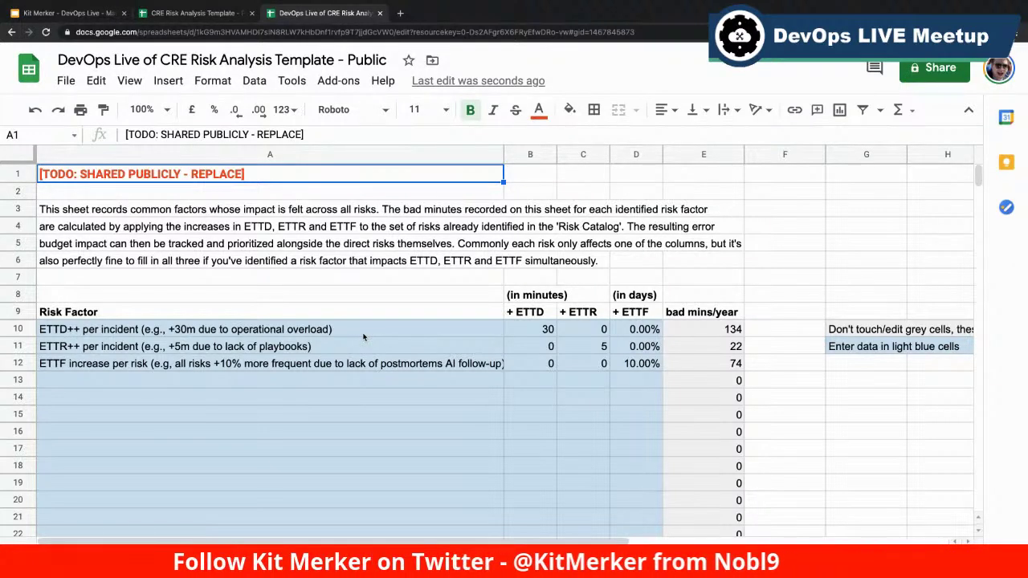
Clear the three sample risk factors and their ETTD, ETTR and ETTF values from A10:D12 on the Risk Factors sheet
left_click(363, 333)
left_click(627, 369, "shift")
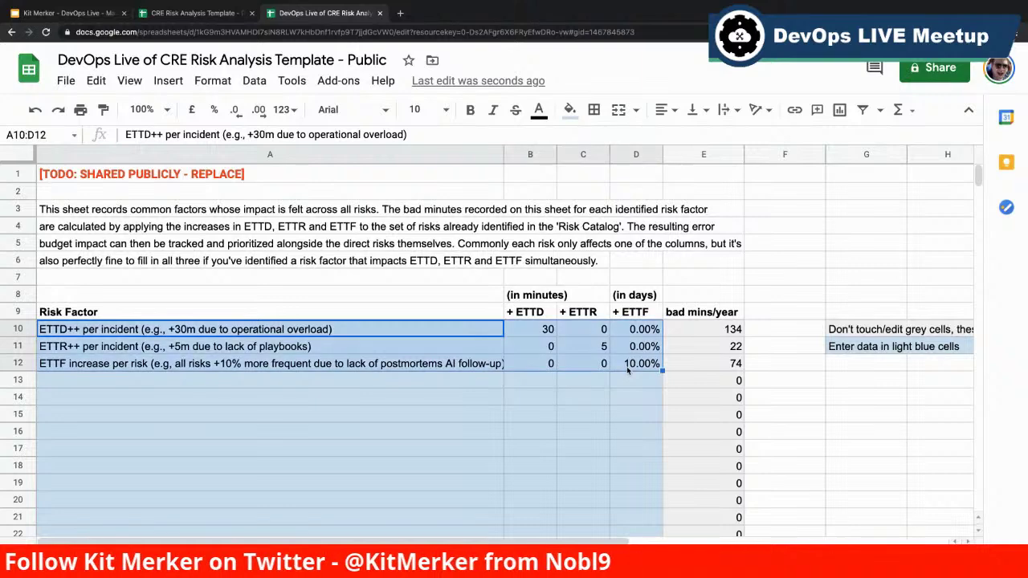
key("Delete")
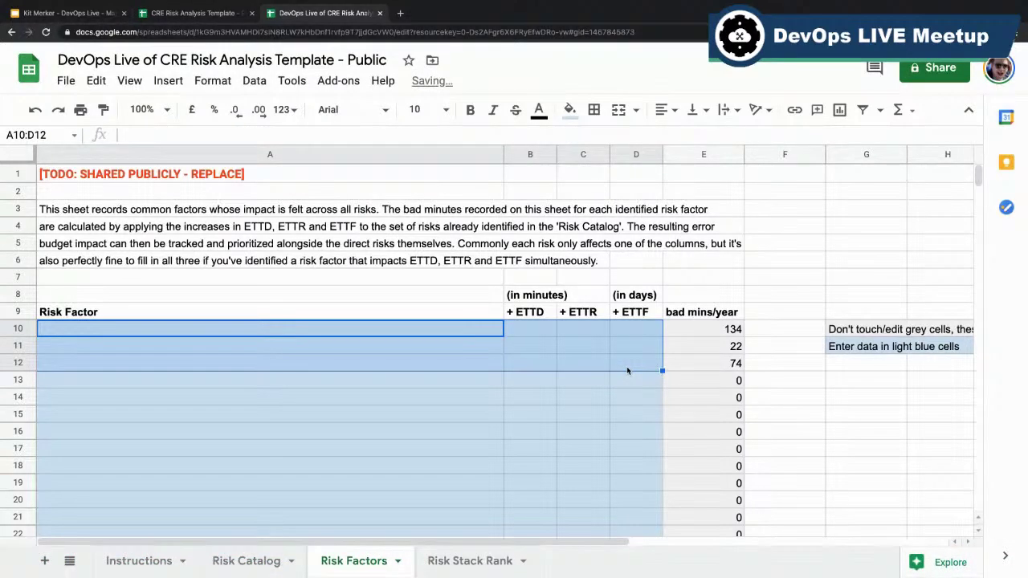
left_click(571, 384)
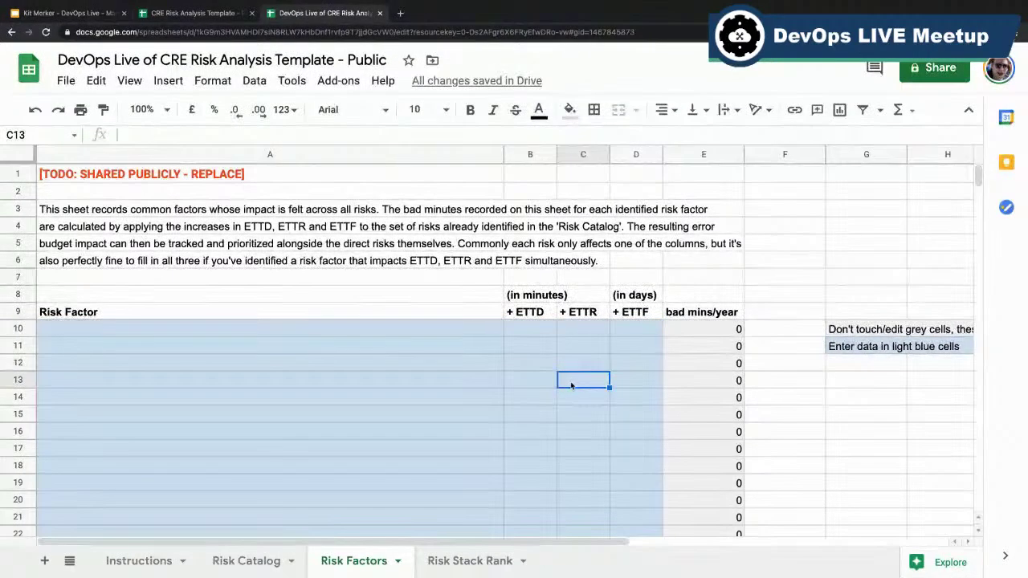
Open the Risk Stack Rank sheet and review the three target availability values in C3:E3
left_click(454, 564)
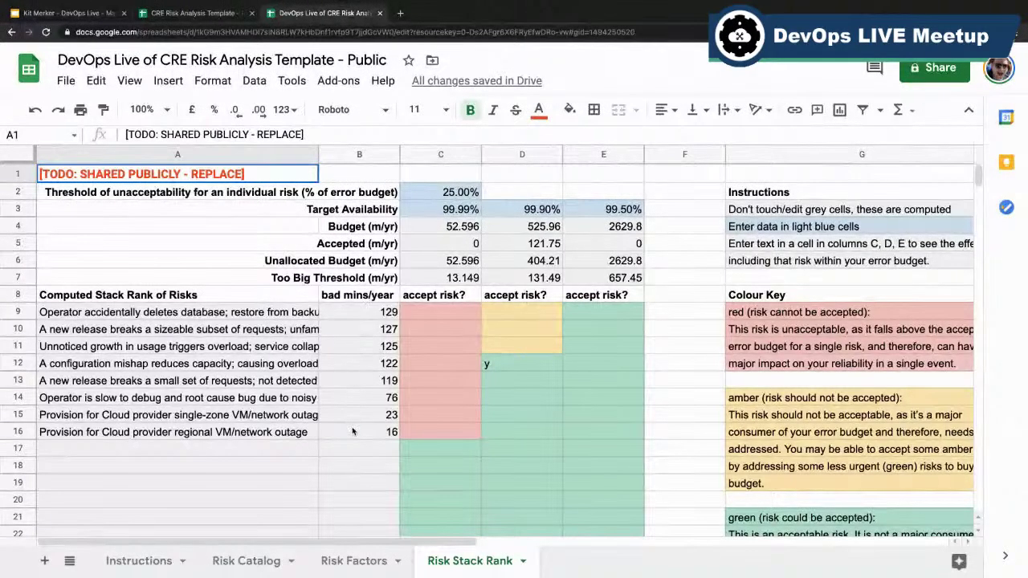
left_click(457, 210)
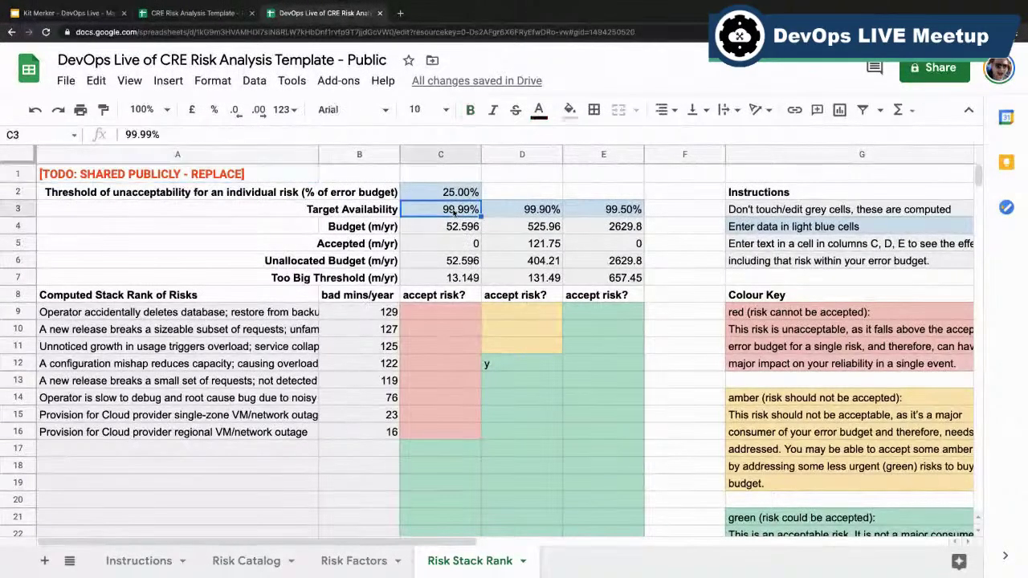
left_click(595, 211, "shift")
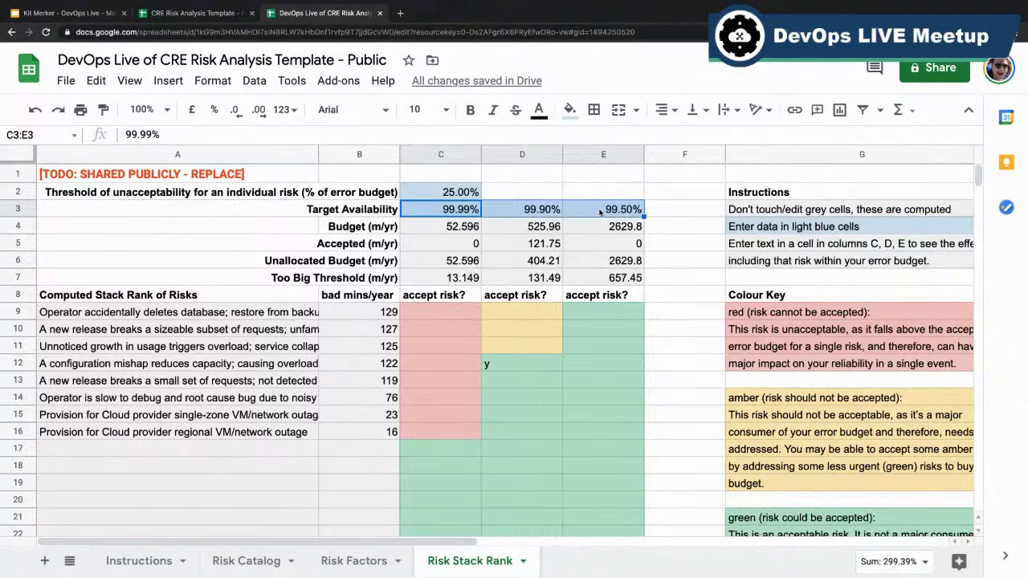
left_click(475, 217)
left_click(530, 217)
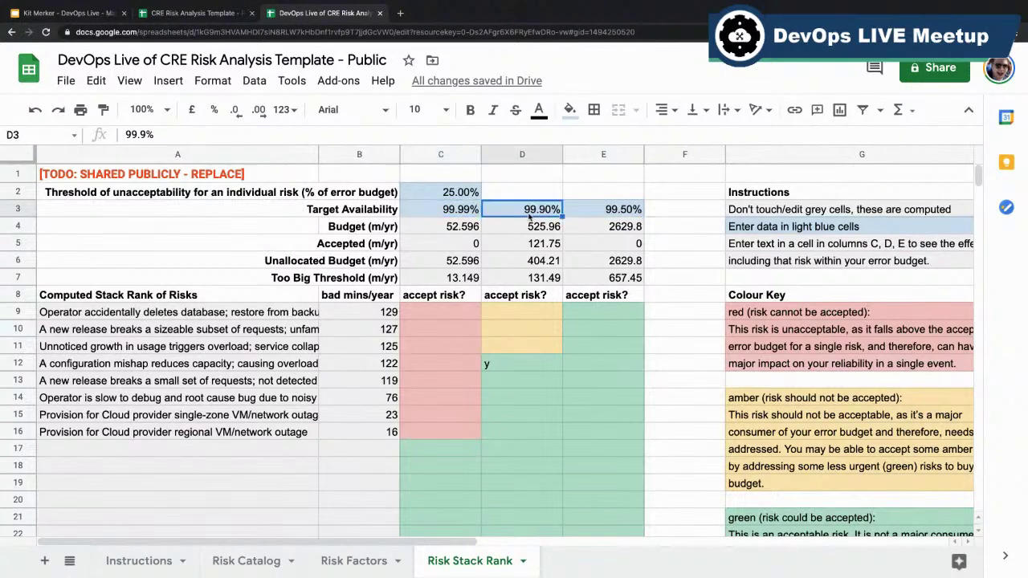
left_click(602, 213)
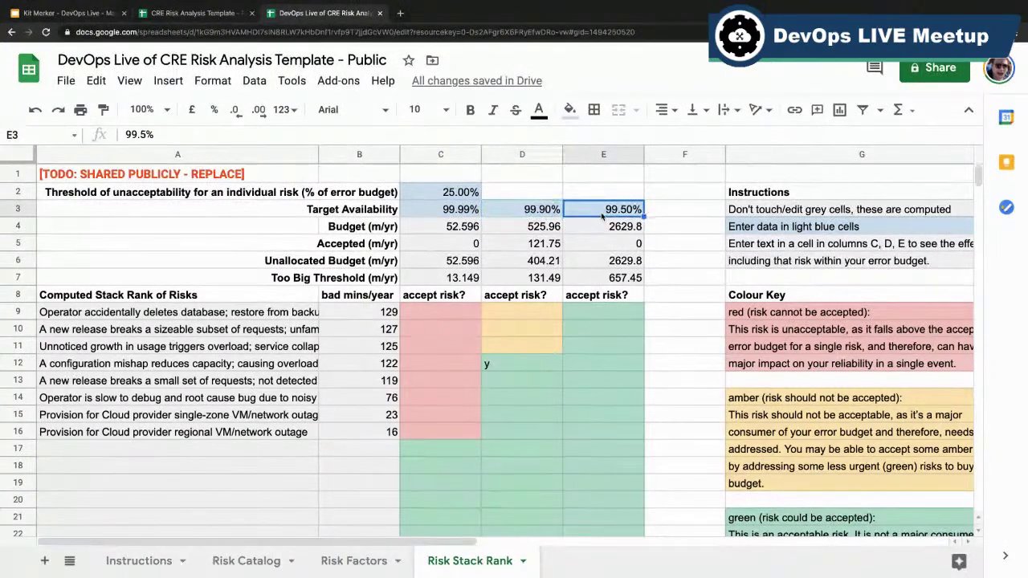
Examine the colour-coded accept-risk cells for each availability target, covering the green, amber and red ranges
left_click(606, 313)
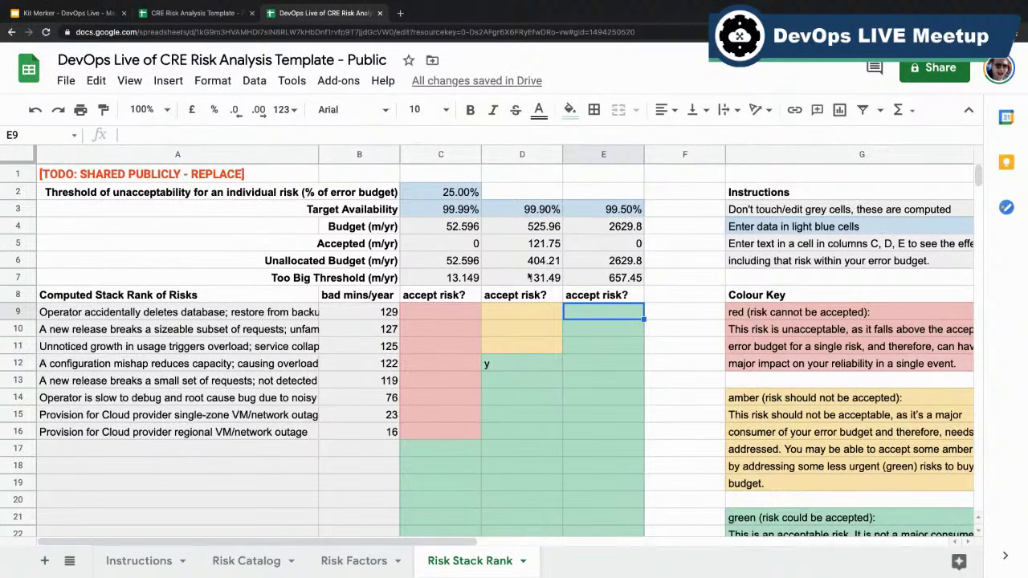
left_click(530, 310)
left_click(532, 342, "shift")
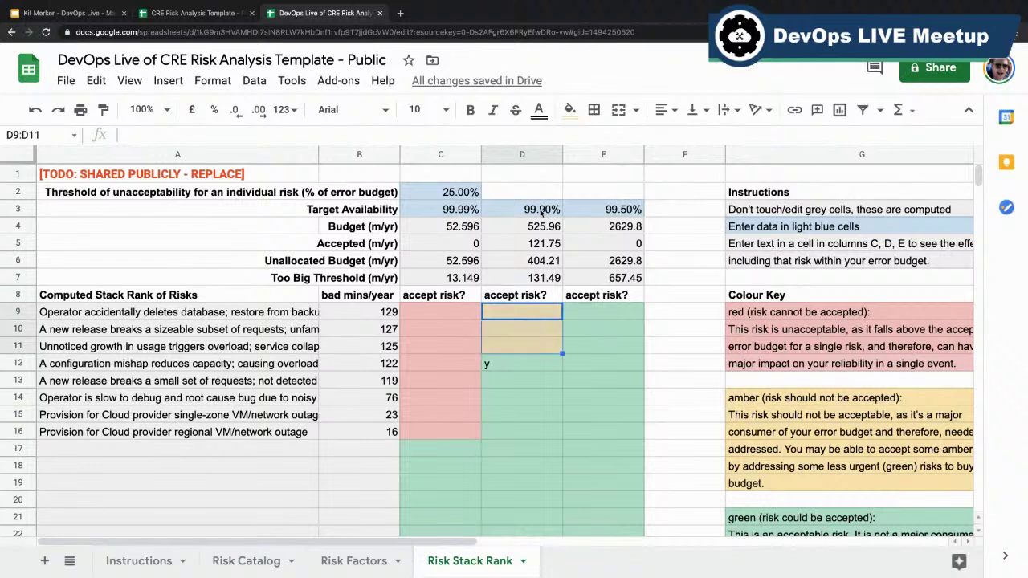
left_click(433, 319)
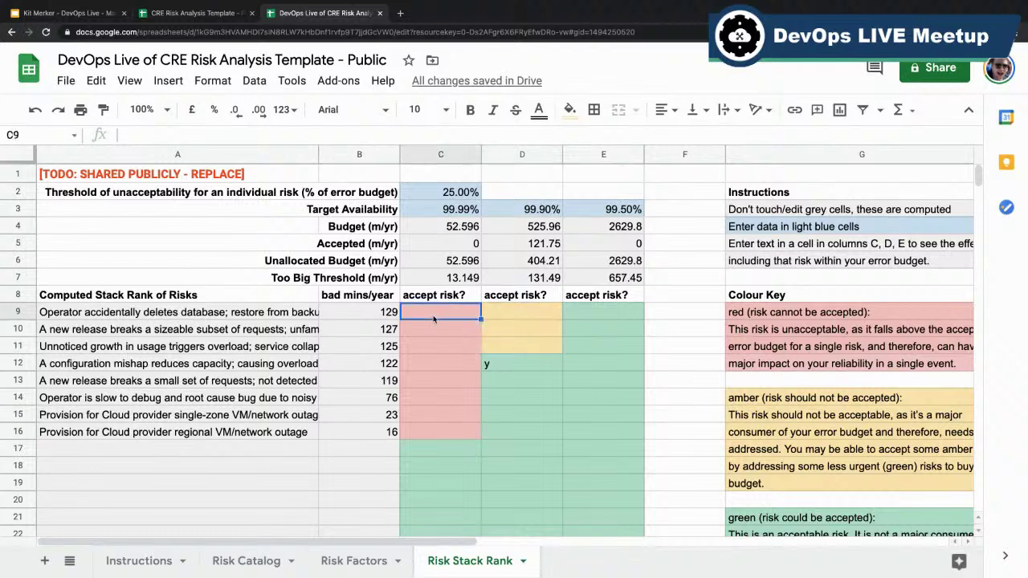
left_click(431, 428, "shift")
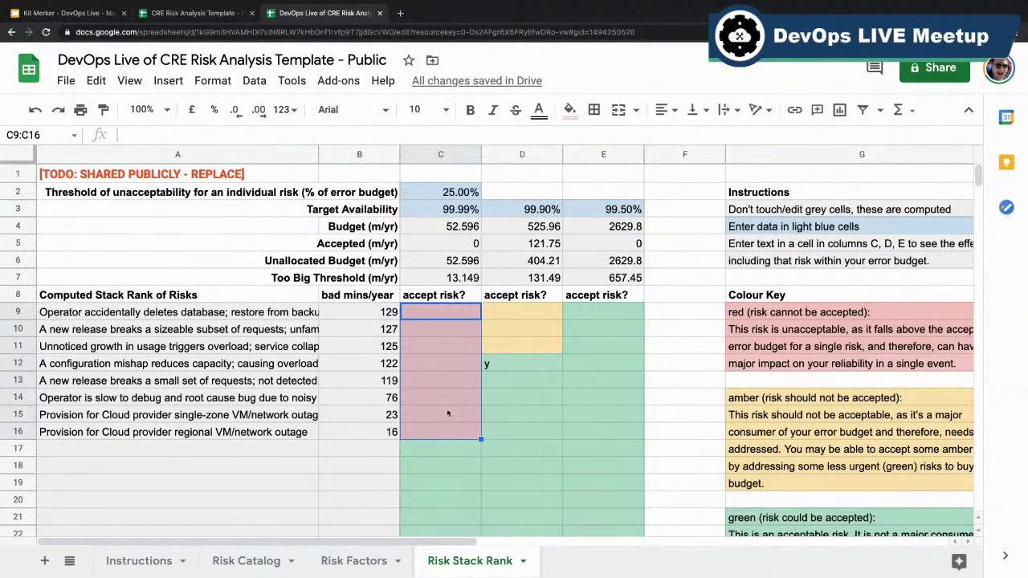
left_click(524, 344)
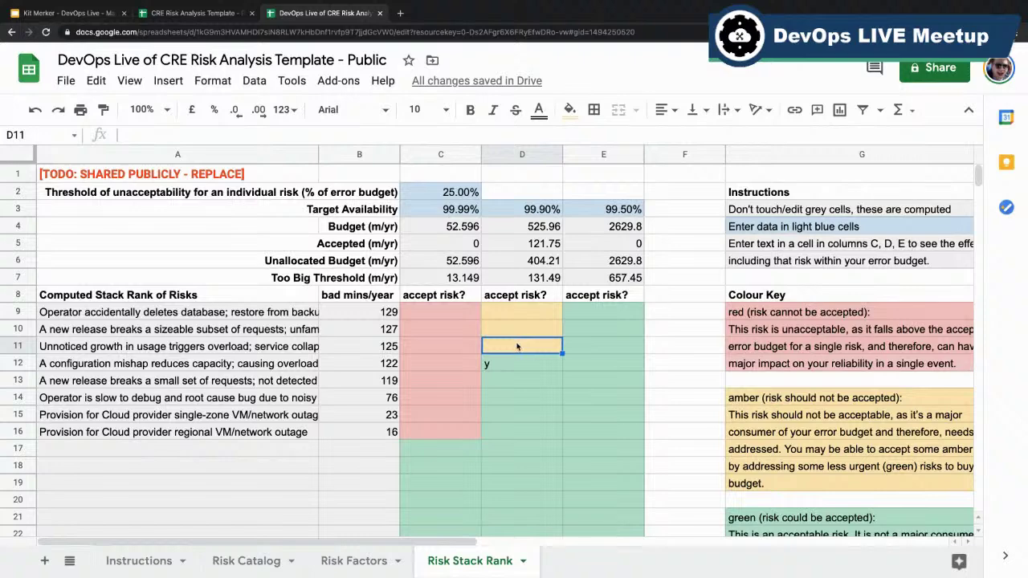
Open the Risk Catalog sheet and review the list of risks in A10:A17
left_click(238, 561)
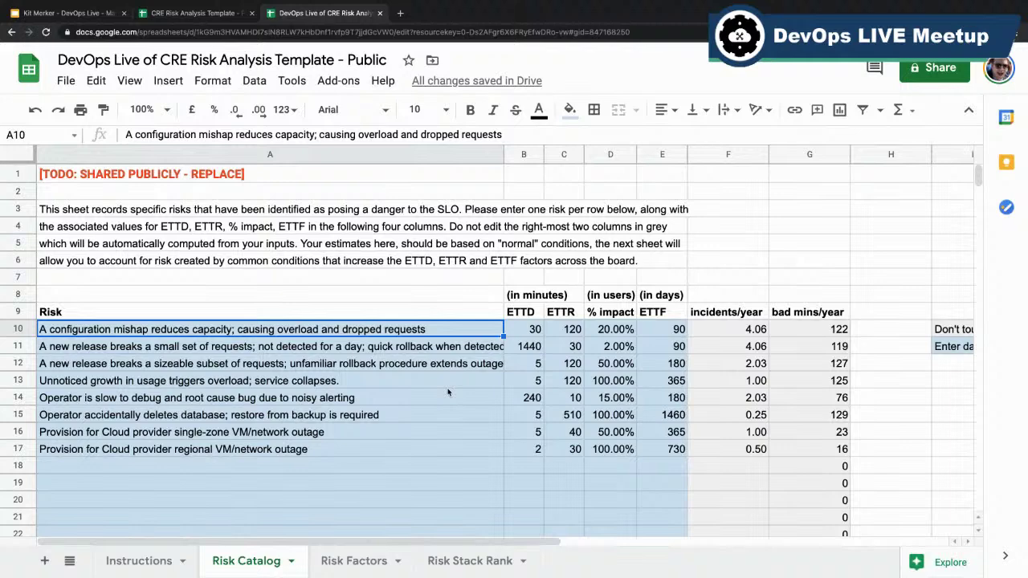
key("shift+Down")
key("shift+Down")
key("shift+Down")
key("shift+Down")
key("shift+Down")
key("shift+Down")
key("shift+Down")
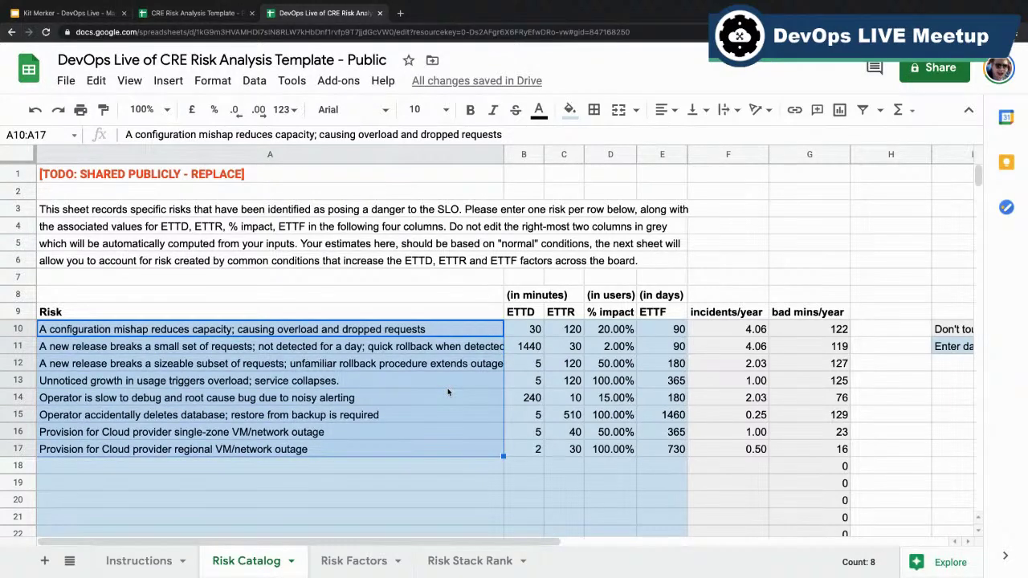
key("shift+Up")
key("shift+Up")
key("shift+Up")
key("shift+Up")
key("shift+Up")
key("shift+Up")
key("shift+Up")
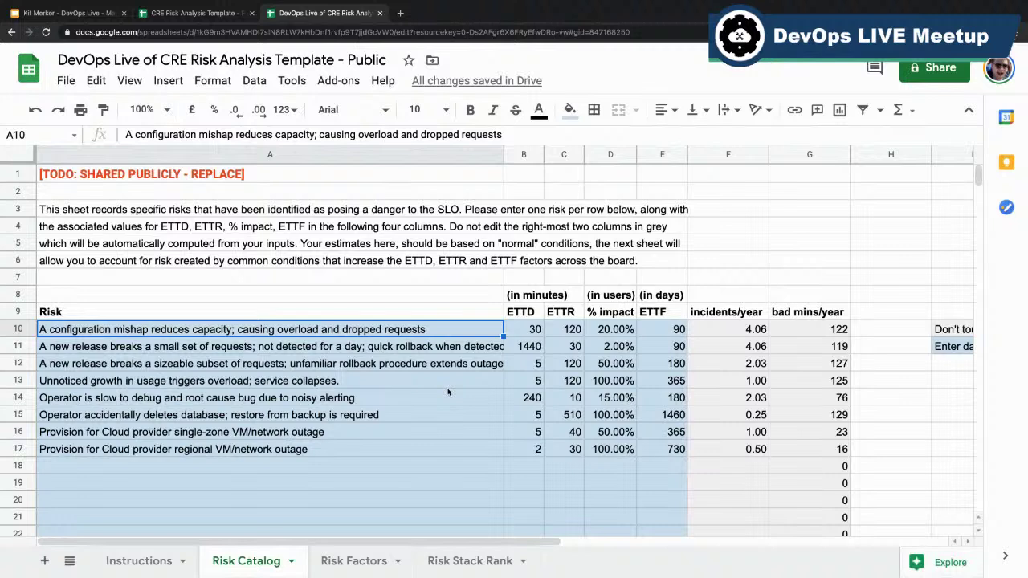
Examine the configuration mishap risk's row cell by cell, from ETTD through to the incidents/year and bad mins/year formulas
key("Right")
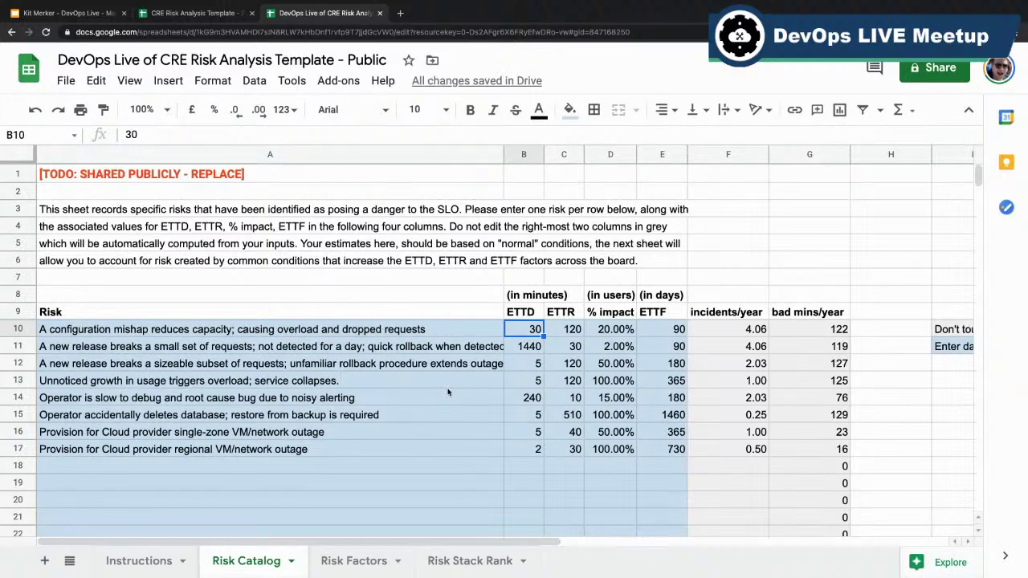
key("Left")
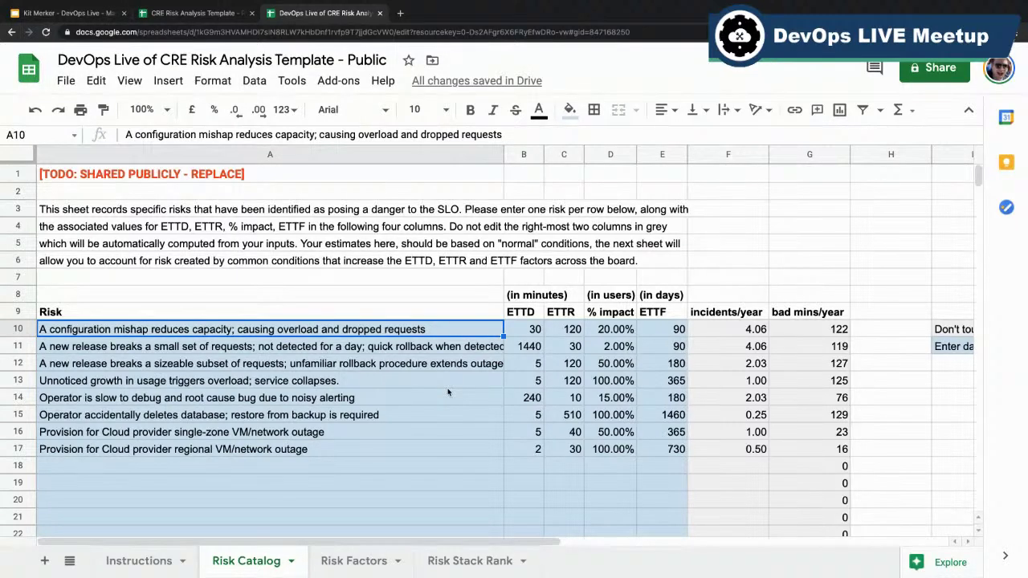
key("Right")
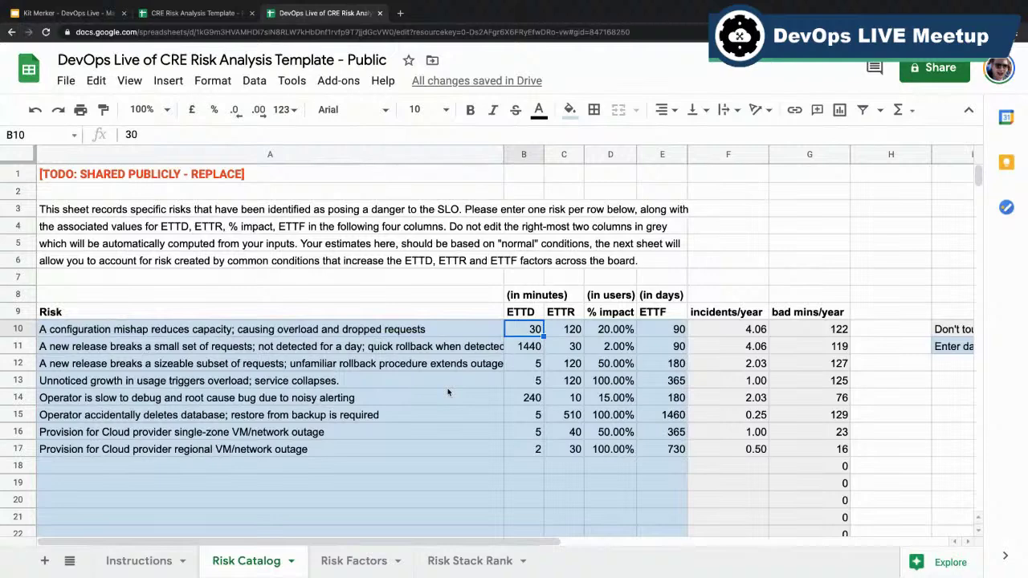
key("Right")
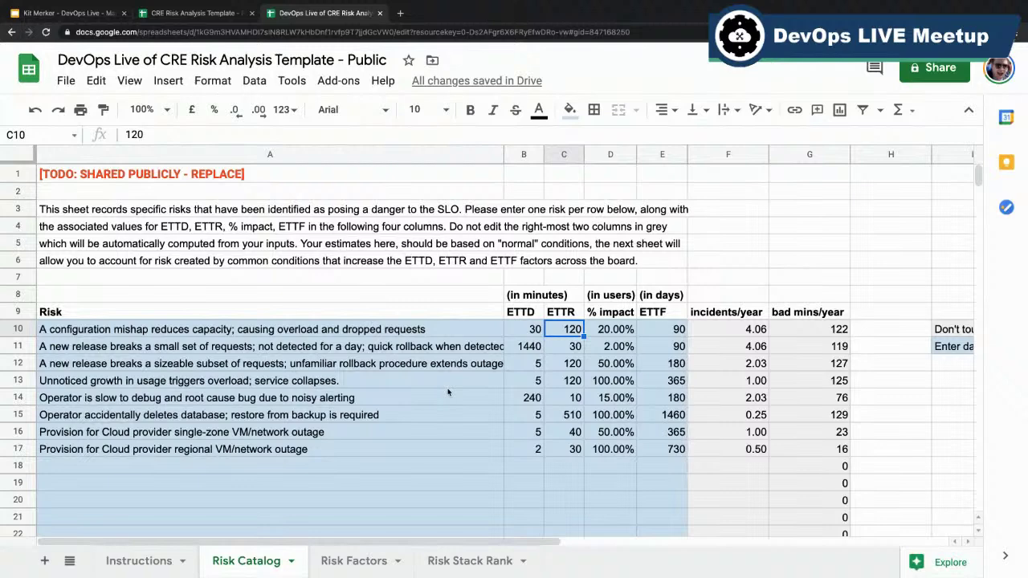
key("Right")
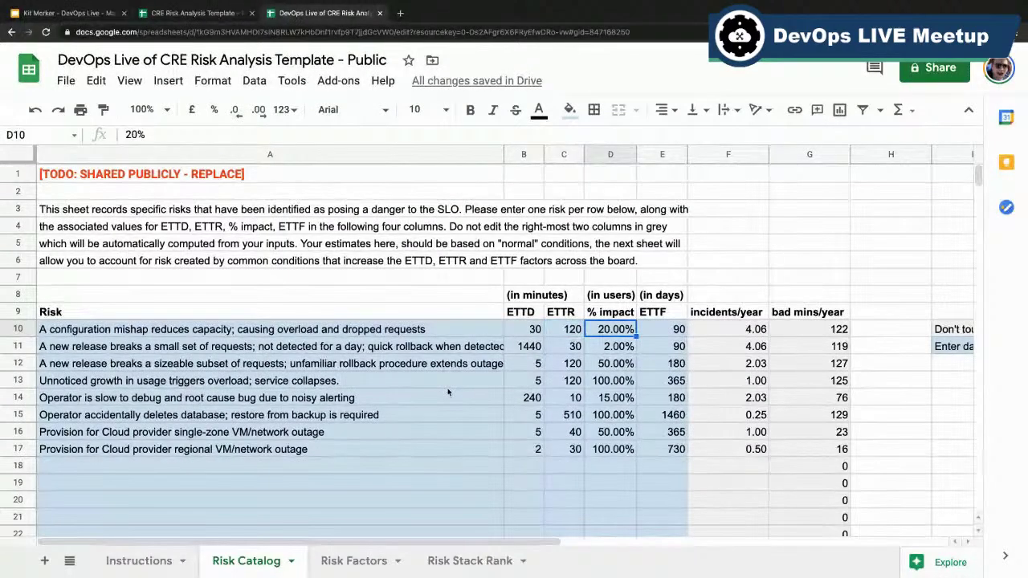
key("Right")
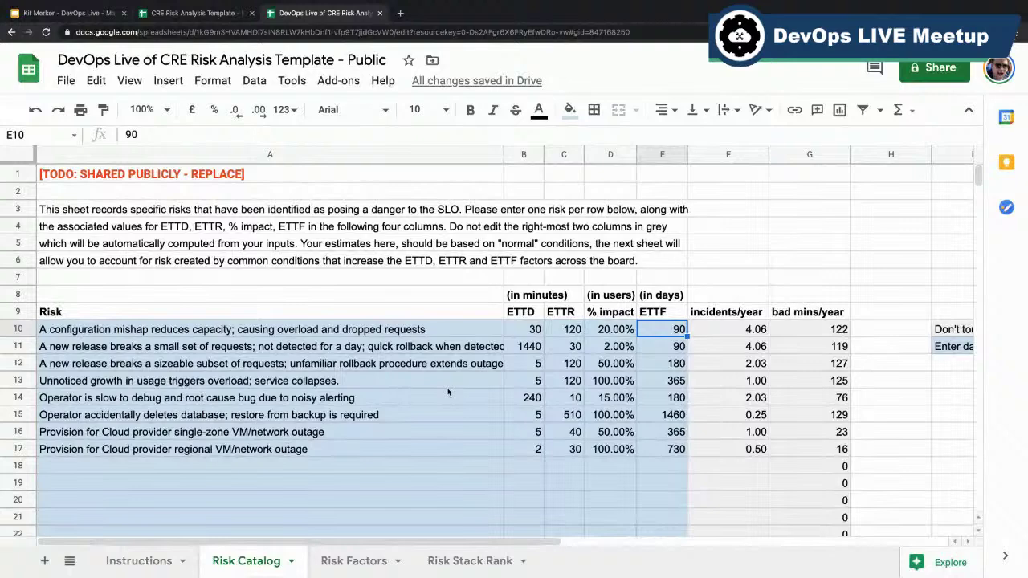
key("Right")
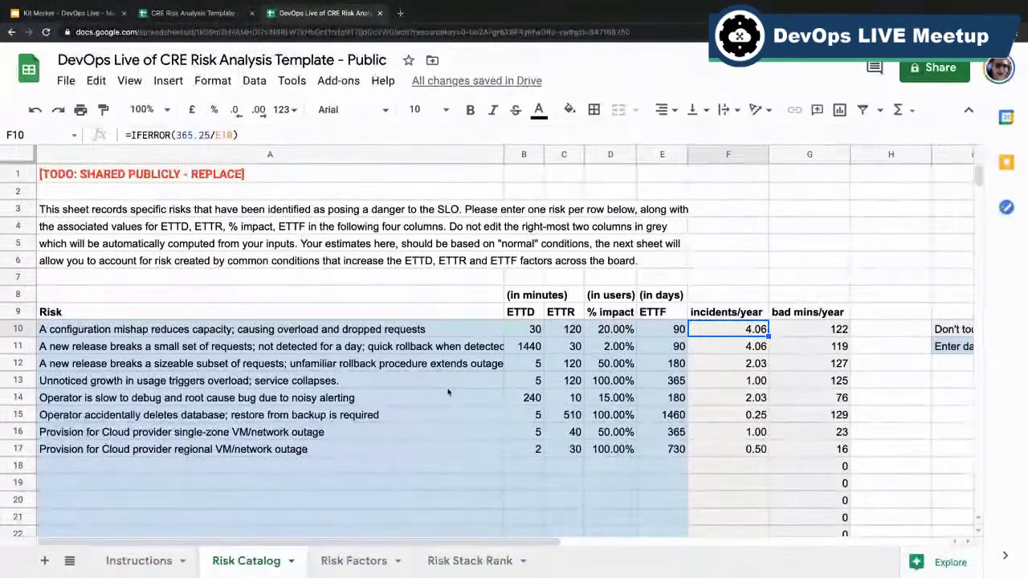
key("Right")
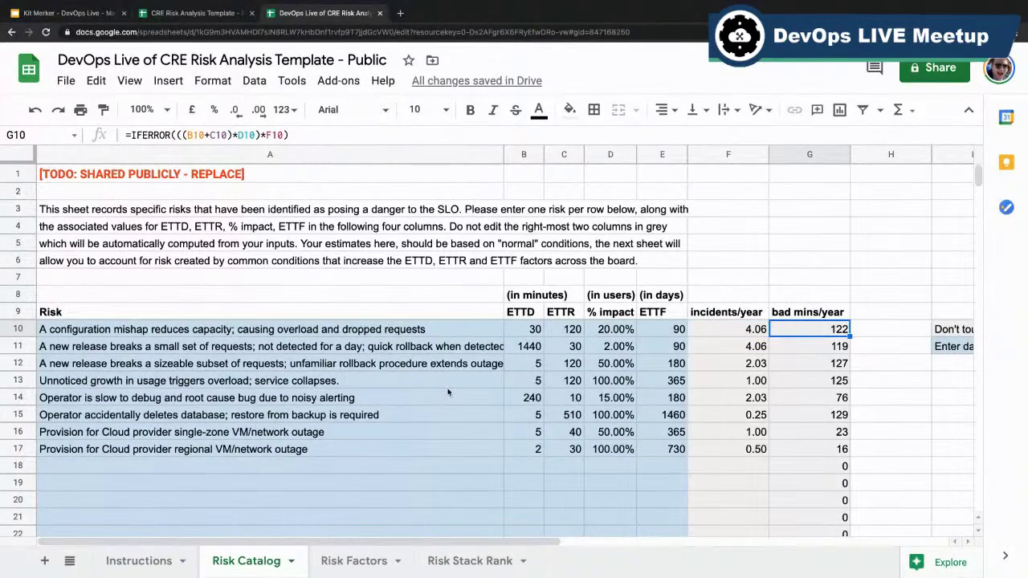
Highlight the configuration mishap risk's four input estimates in B10:E10
key("Left")
key("Left")
key("Left")
key("Left")
key("Left")
key("shift+Right")
key("shift+Right")
key("shift+Right")
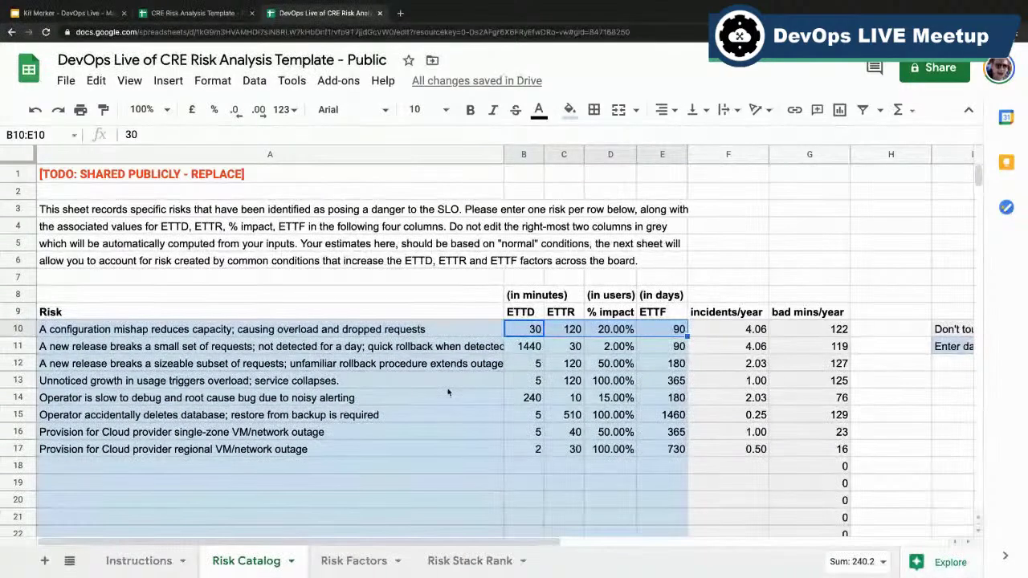
Highlight the unnoticed usage growth risk together with its four estimates in A13:E13
key("Down")
key("Down")
key("Down")
key("Down")
key("Down")
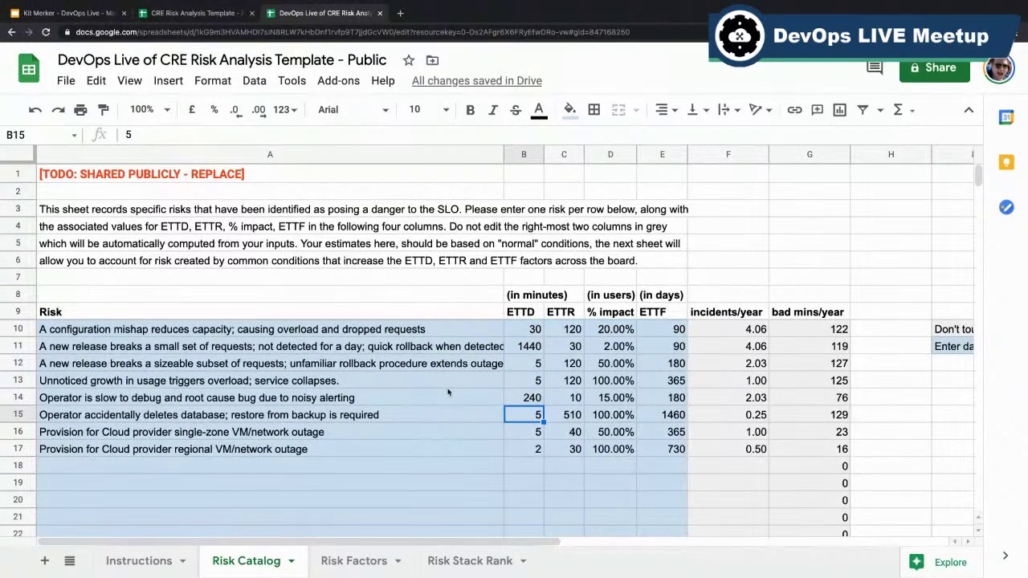
key("Up")
key("Up")
key("Left")
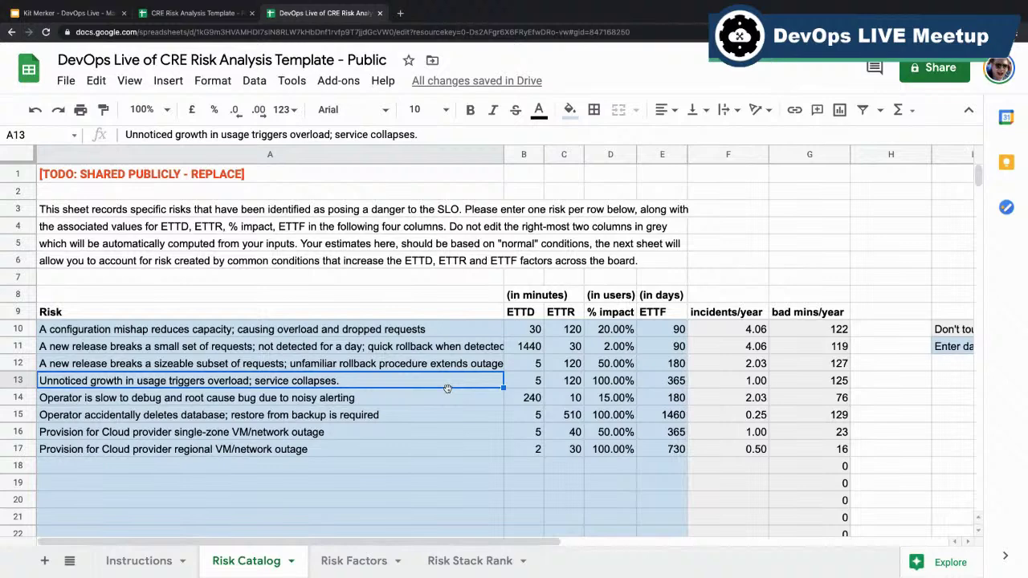
key("shift+Right")
key("shift+Right")
key("shift+Right")
key("shift+Right")
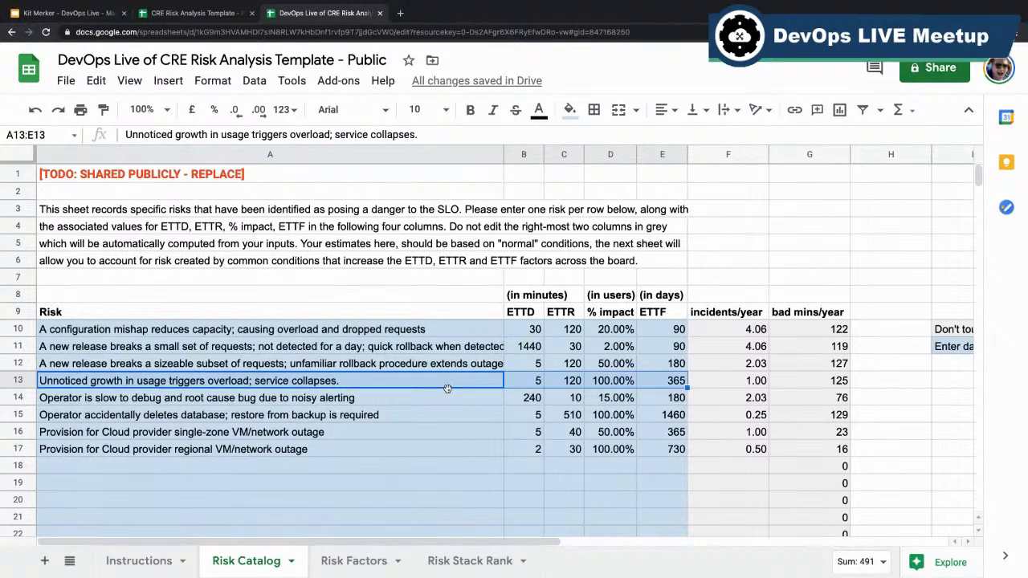
Check the unnoticed usage growth risk's ETTD, ETTR, % impact and ETTF values one at a time
key("Left")
key("Right")
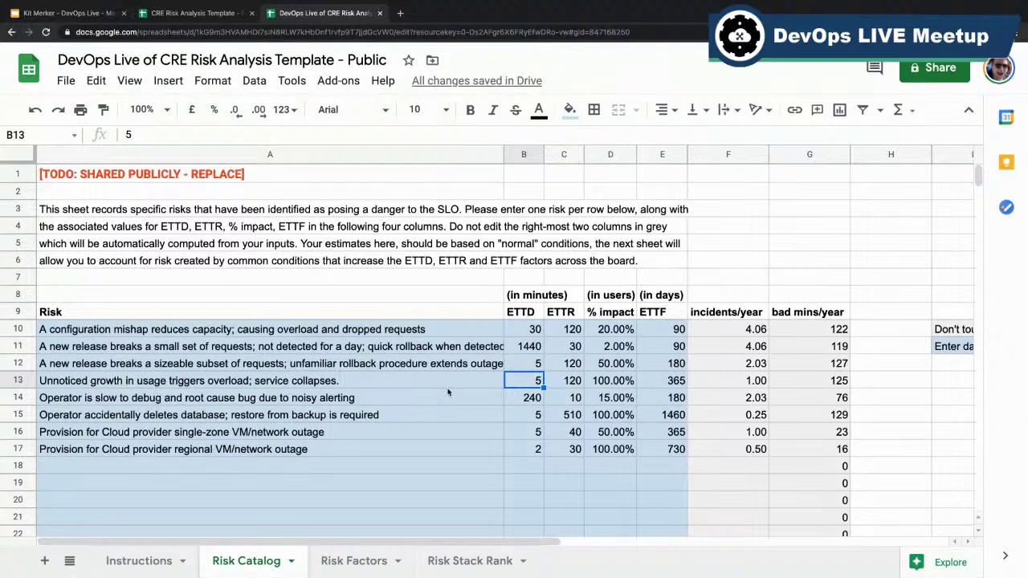
key("Right")
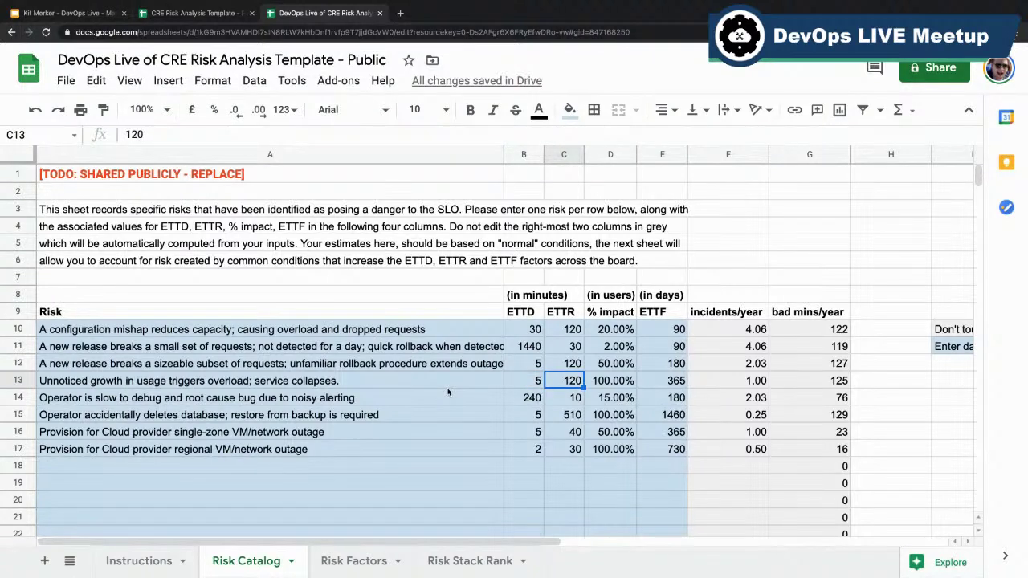
key("Right")
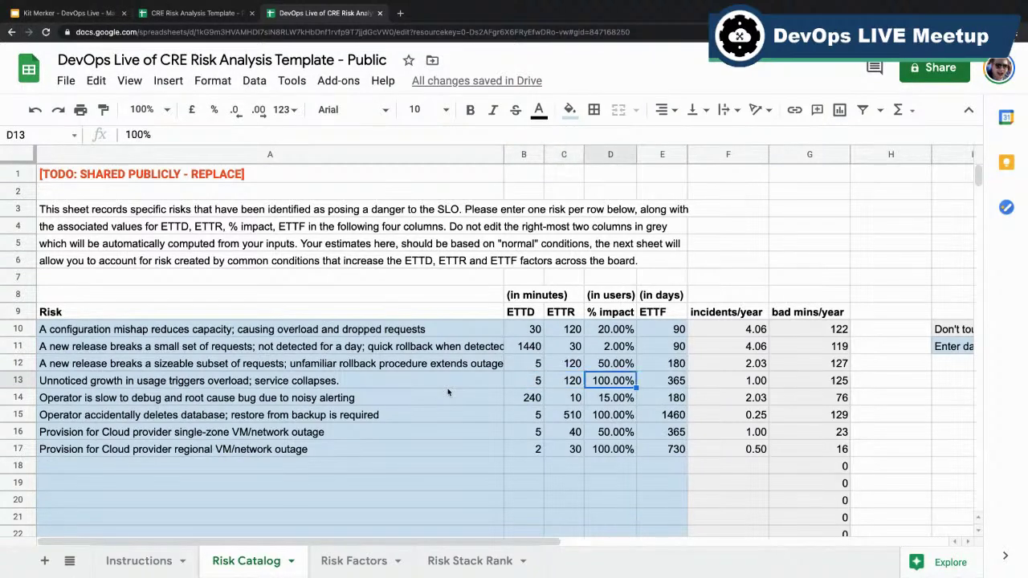
key("Right")
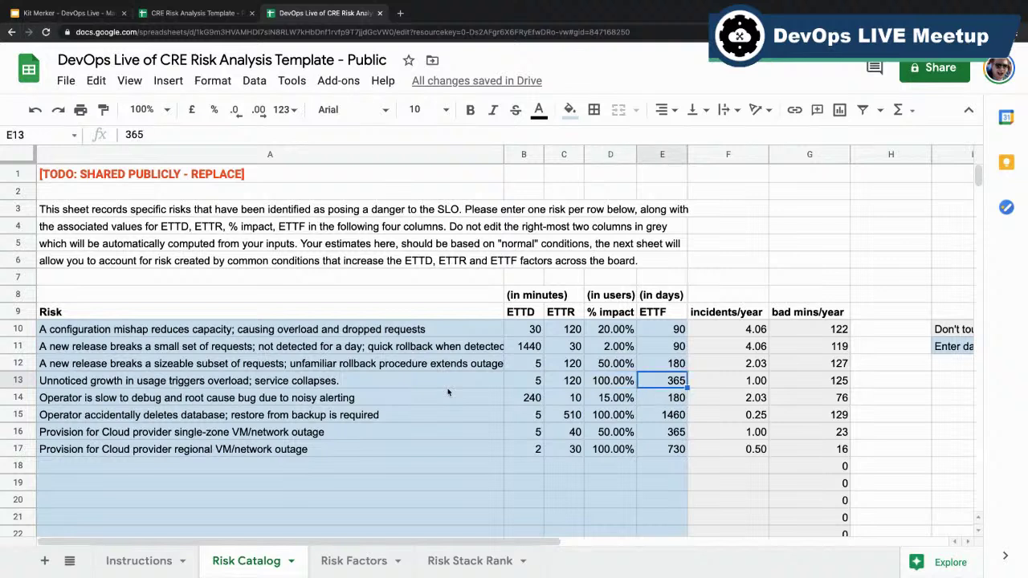
Examine the accidental database deletion risk in row 15, checking its description, ETTD, ETTR, % impact and ETTF
key("Down")
key("Down")
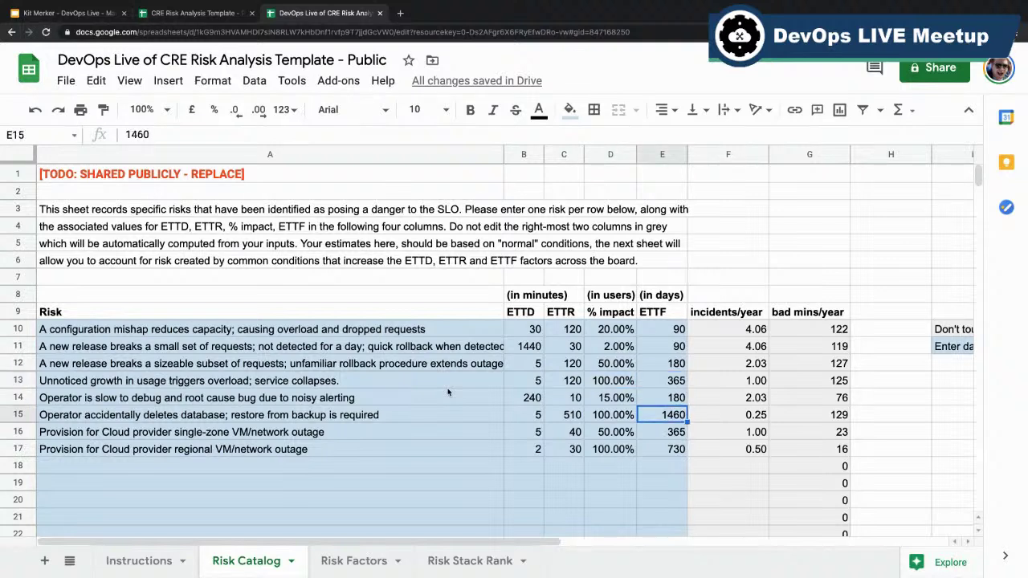
key("Left")
key("Left")
key("Left")
key("Left")
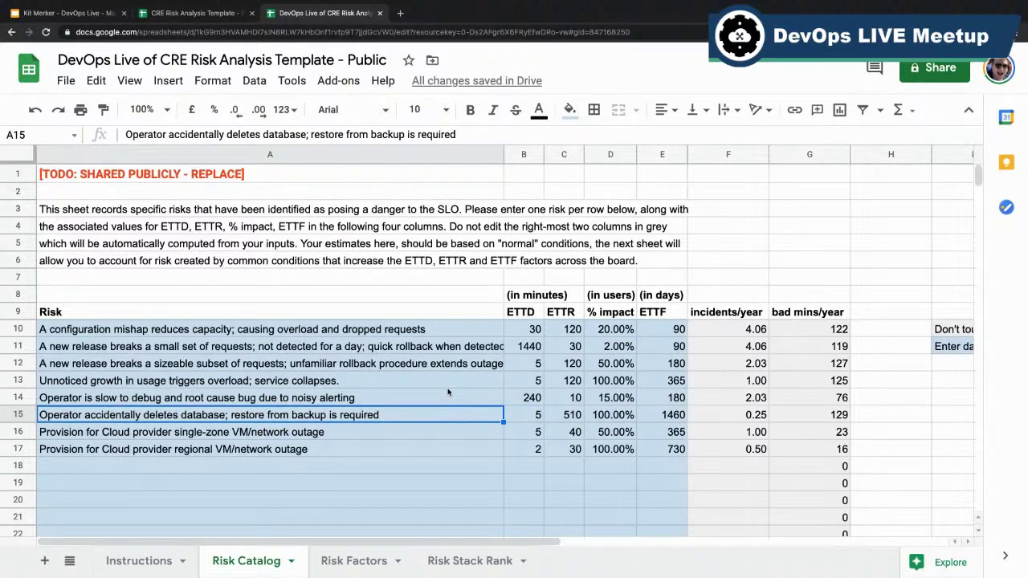
key("Right")
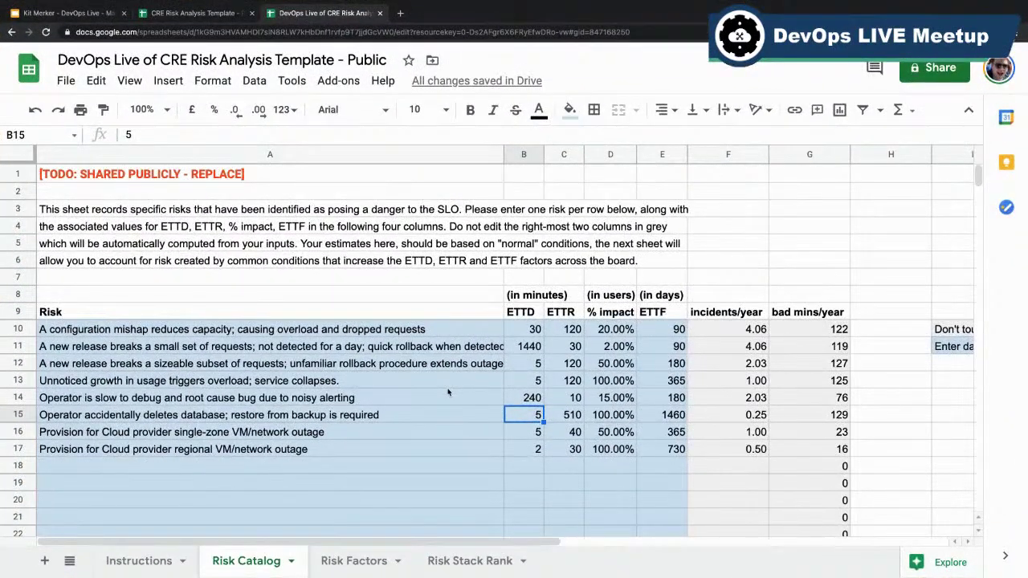
key("Left")
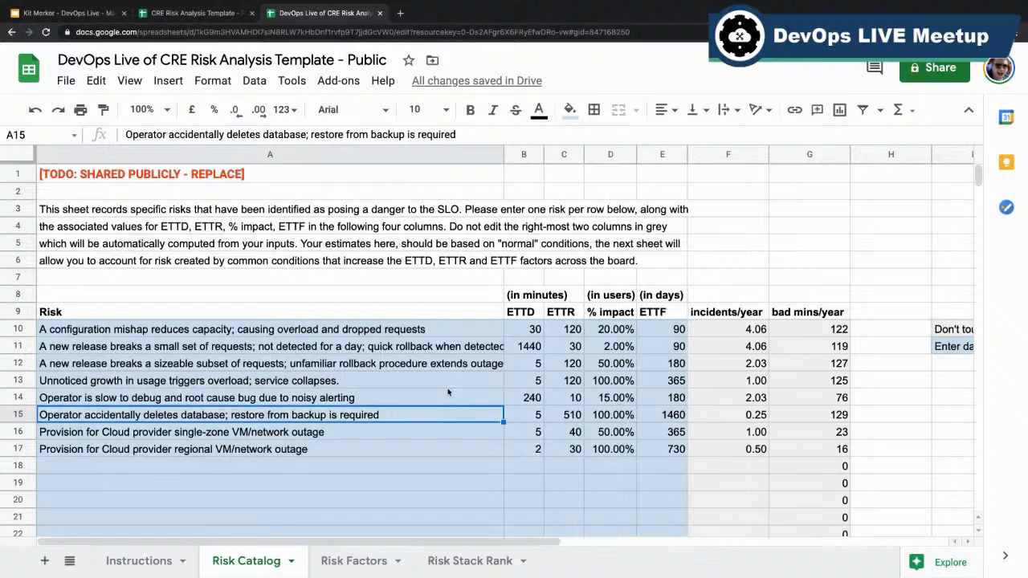
key("Right")
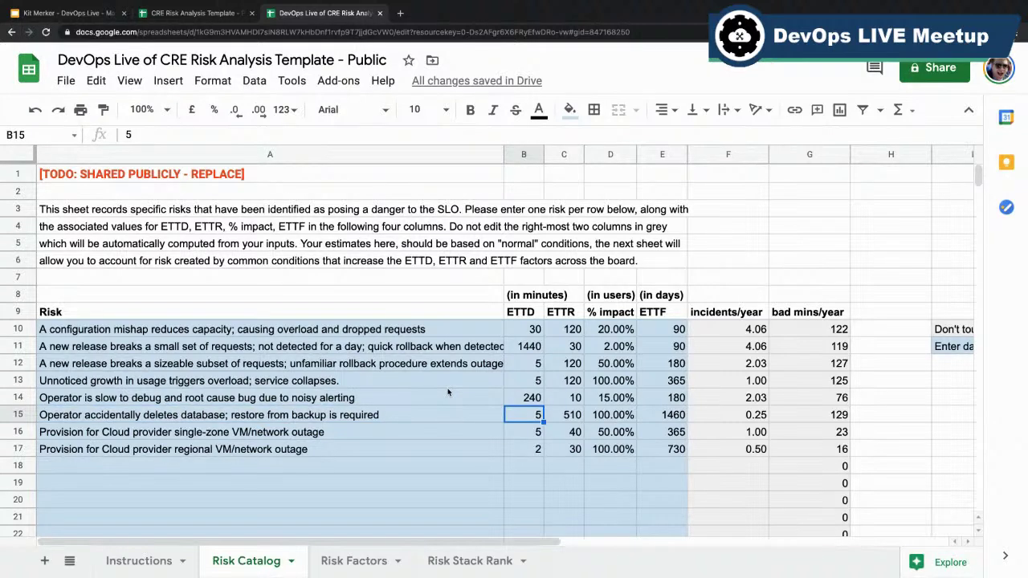
key("Right")
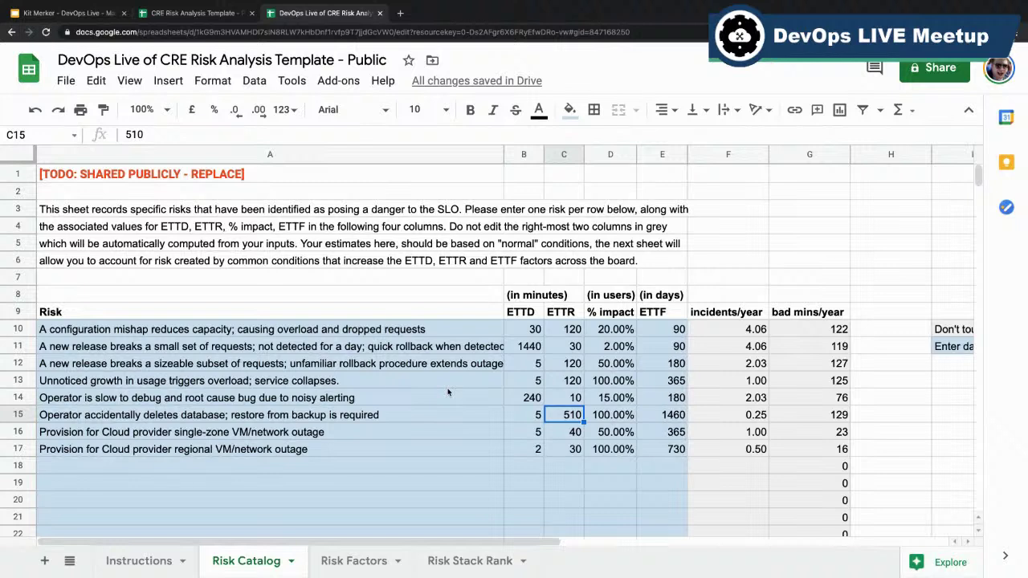
key("Right")
key("Right")
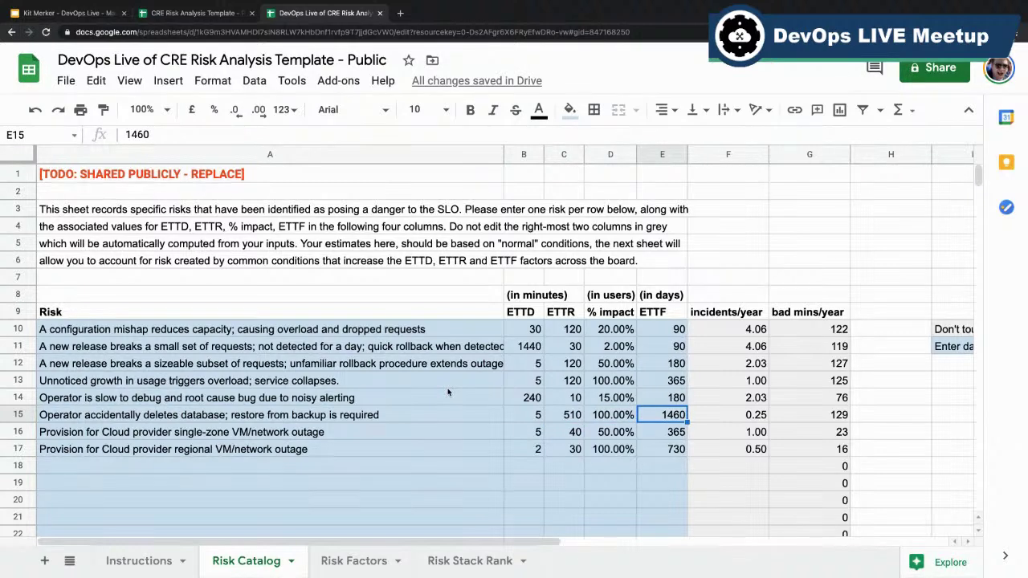
Highlight the accidental database deletion risk's four input estimates in B15:E15
key("Left")
key("Left")
key("Left")
key("shift+Right")
key("shift+Right")
key("shift+Right")
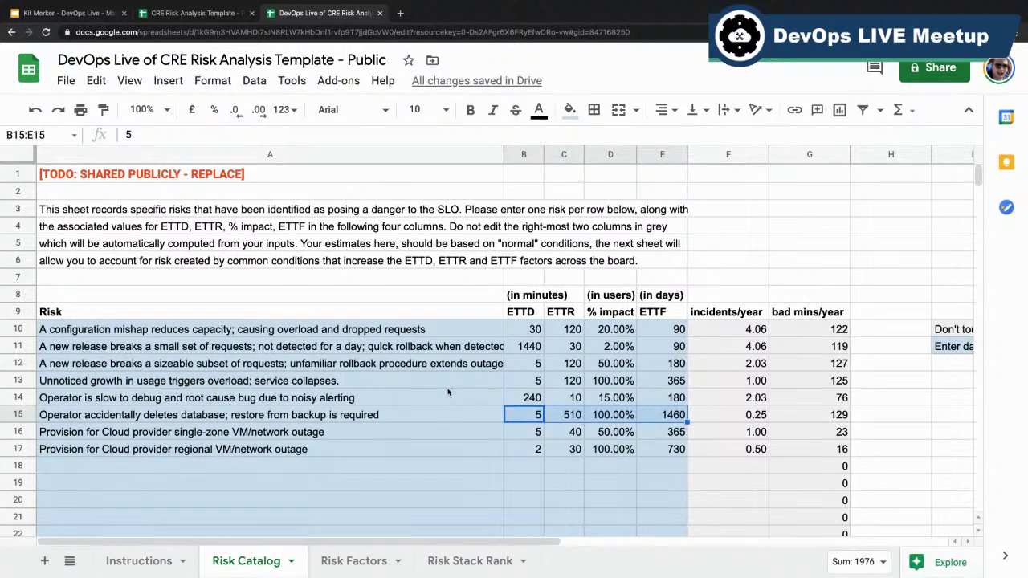
Check the database deletion risk's incidents/year and bad mins/year formulas, then return to its ETTD estimate
key("Right")
key("Right")
key("Right")
key("Right")
key("Right")
key("Left")
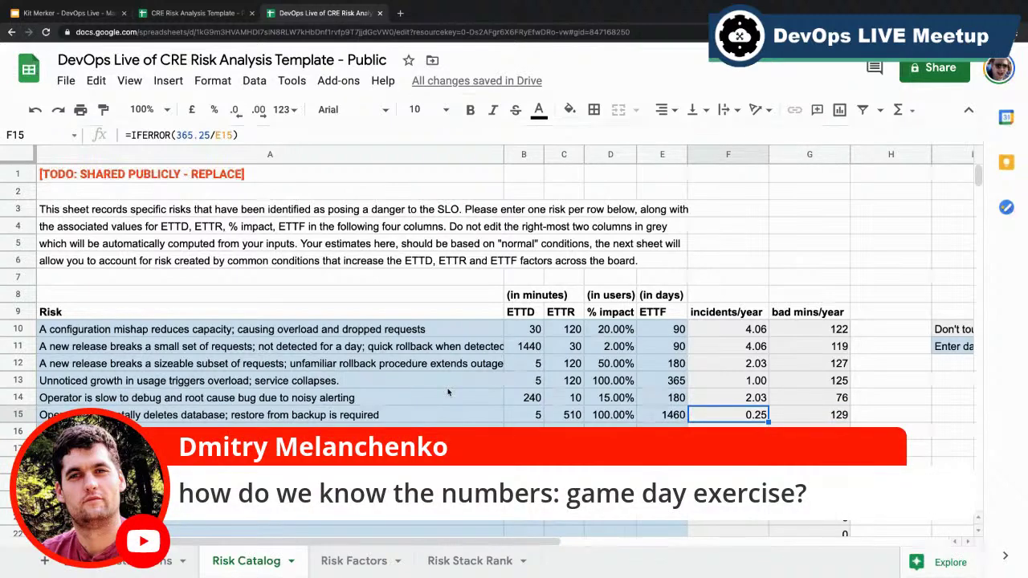
key("Right")
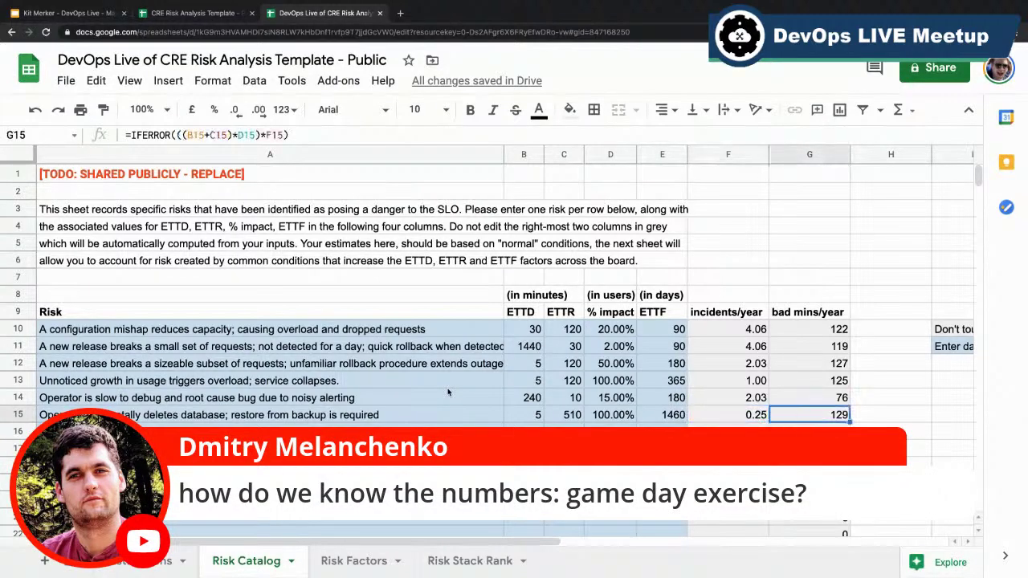
key("Left")
key("Left")
key("Left")
key("Left")
key("Left")
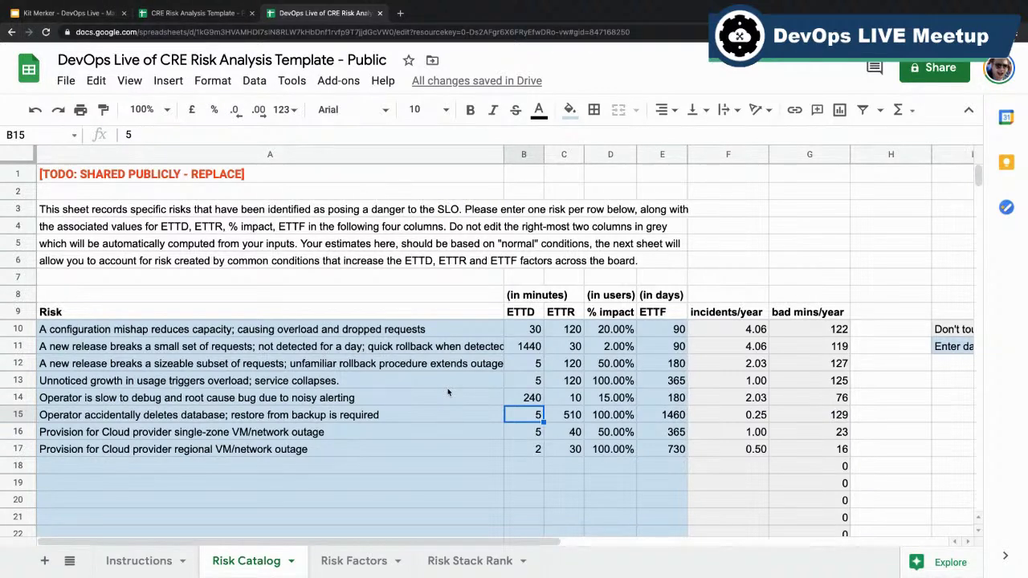
Compare the ETTF values from the configuration mishap to the unnoticed usage growth risk, ending on the configuration mishap's ETTD
left_click(662, 330)
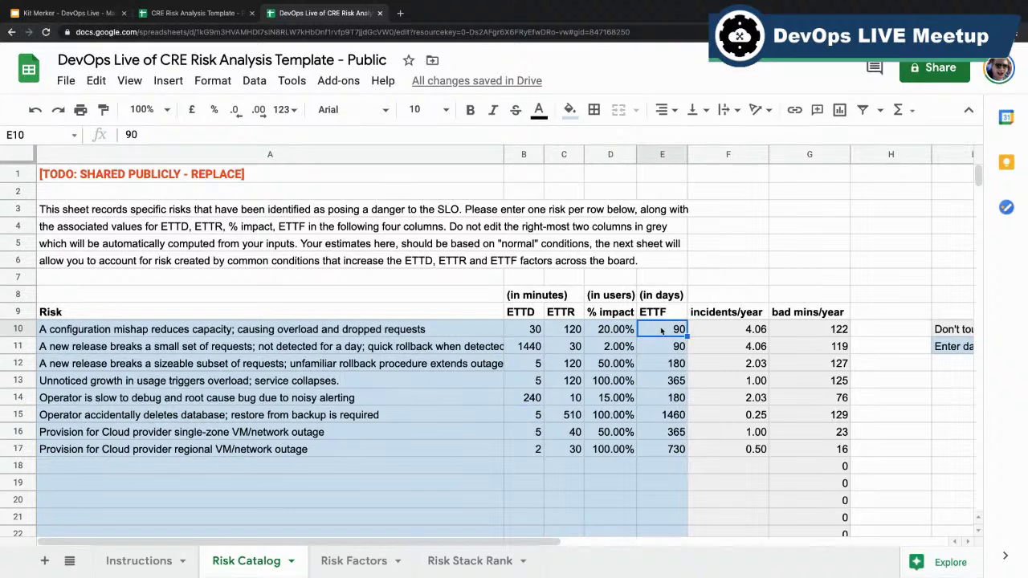
key("Down")
key("Down")
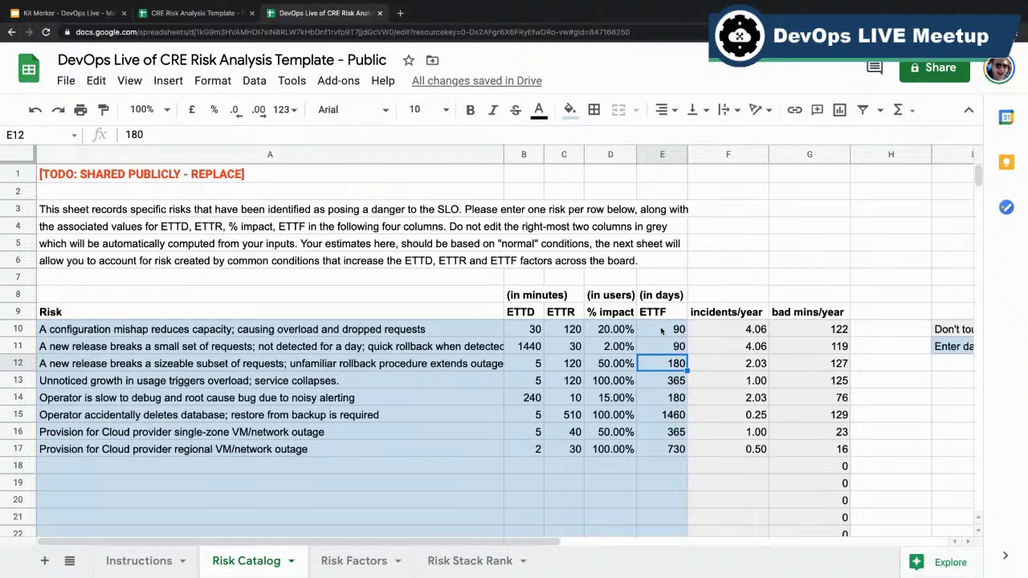
key("Down")
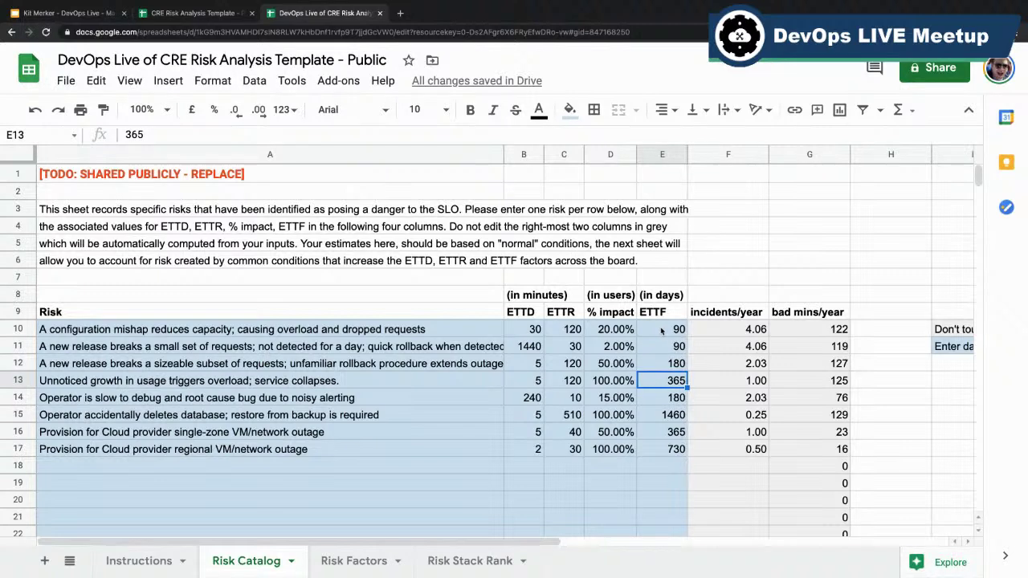
key("Up")
key("Up")
key("Up")
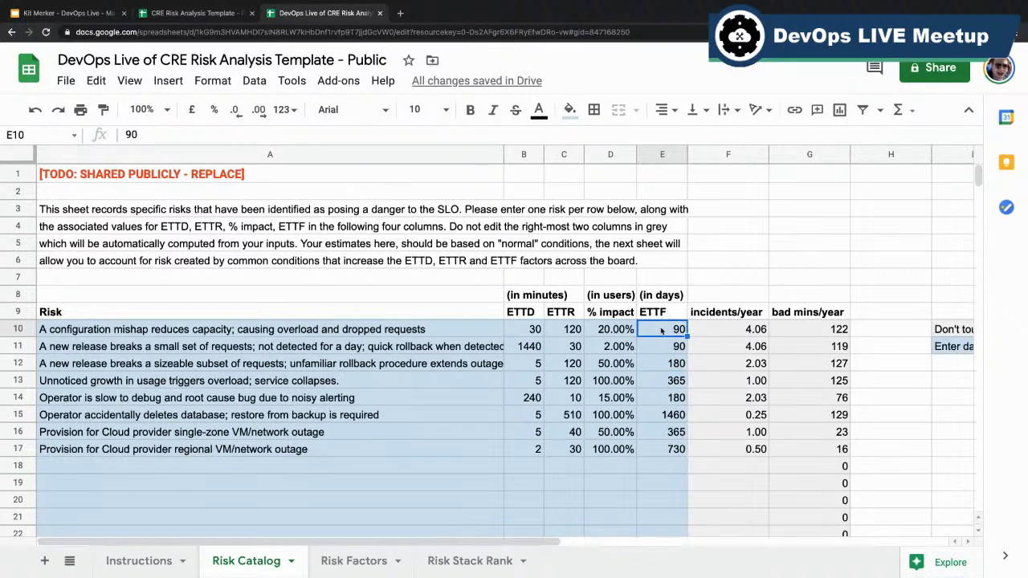
key("Left")
key("Left")
key("Left")
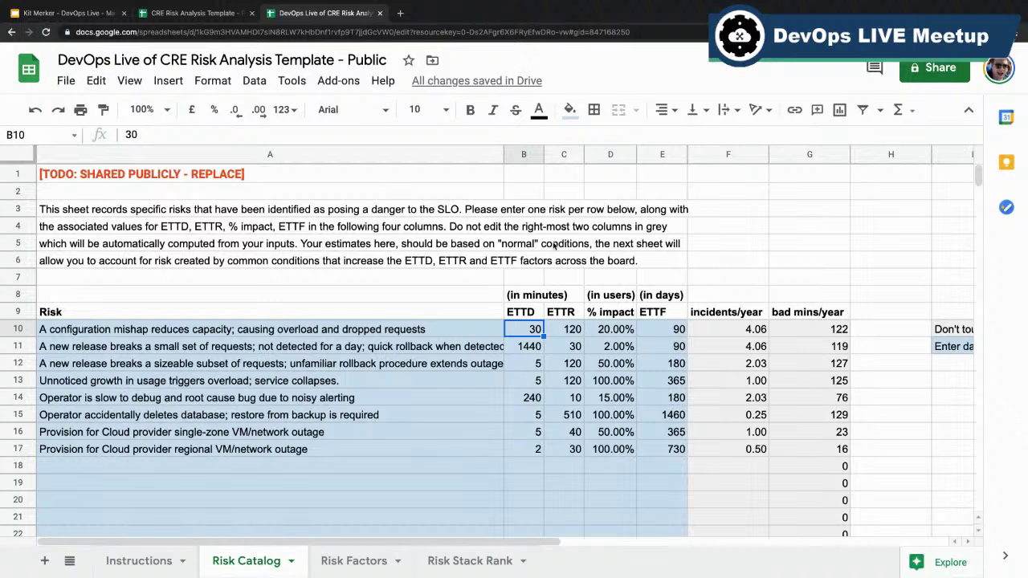
Clear the sample risks and their estimates in A10:E17 of the Risk Catalog
left_click(354, 335)
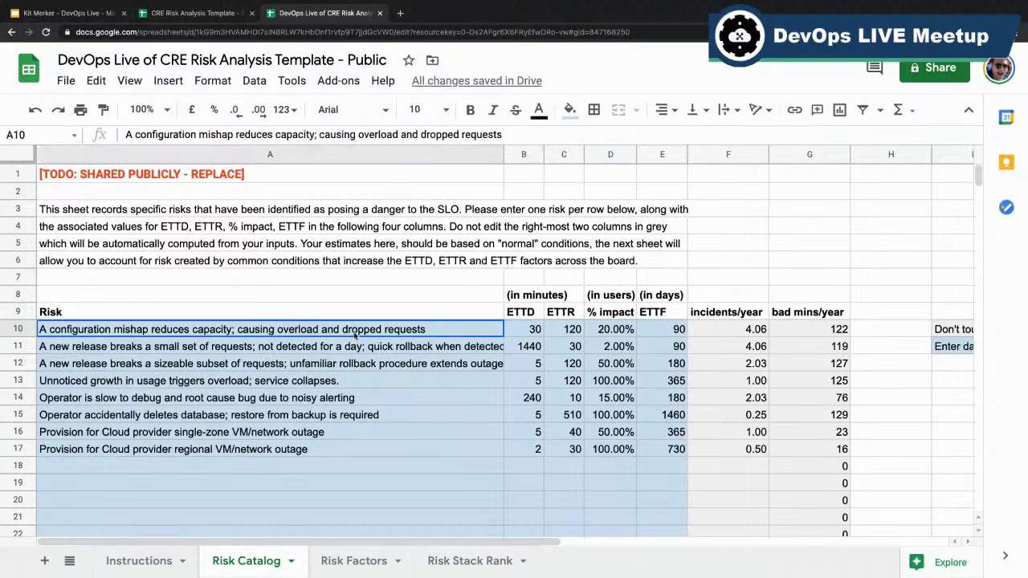
left_click(665, 447, "shift")
key("ctrl+c")
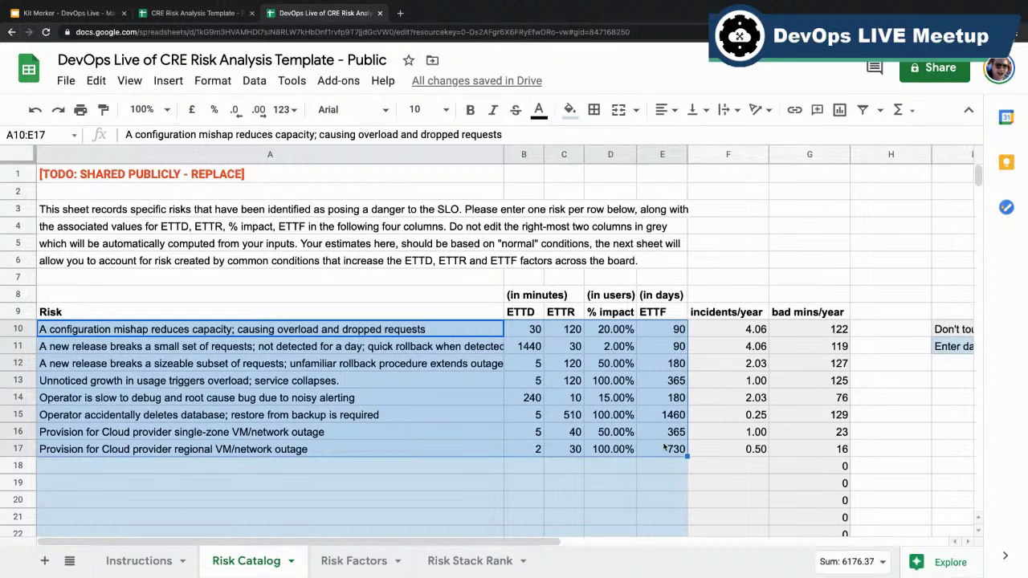
key("Delete")
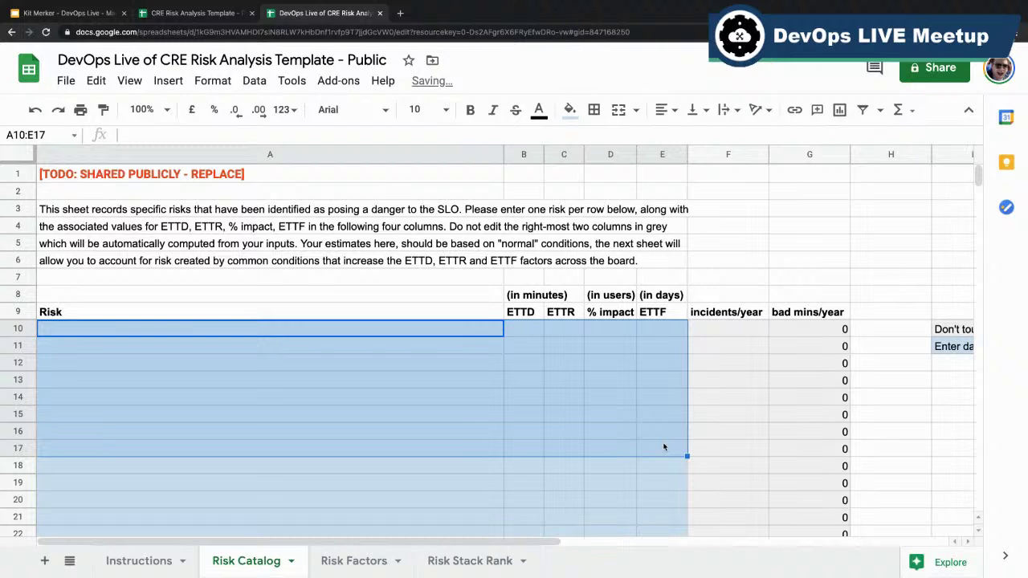
Enter "database dropped" as the first risk in A10
type("databse")
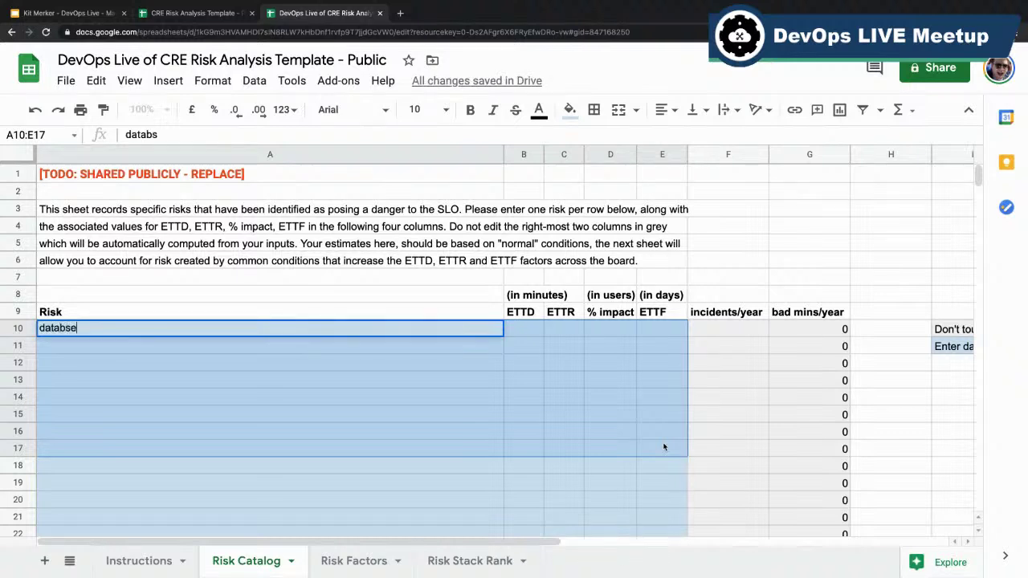
key("BackSpace")
type("ase dropped")
key("Tab")
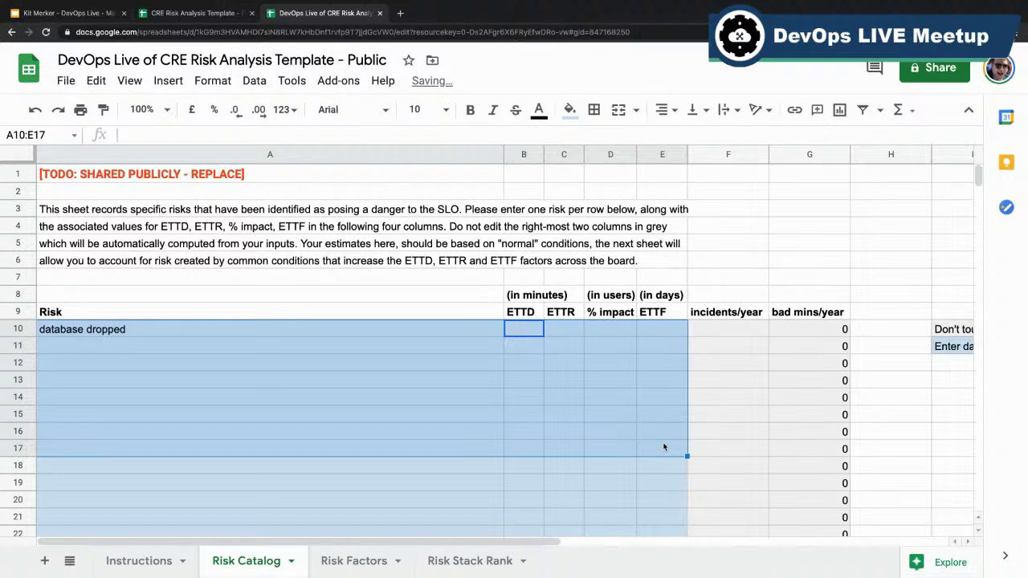
Give the database dropped risk an ETTD of 5, ETTR of 600, 100% impact and ETTF of 365
type("5")
key("Tab")
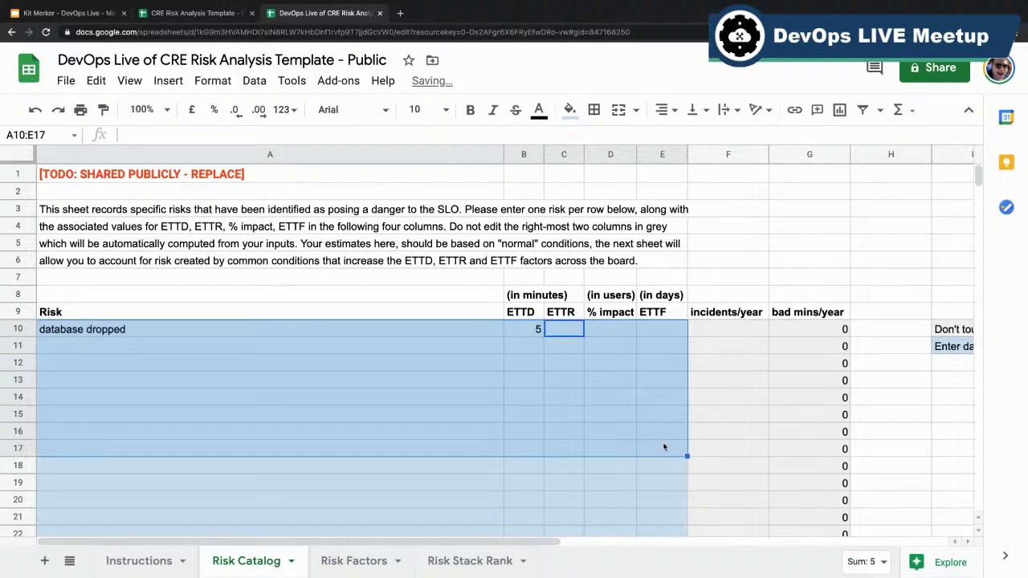
type("600")
key("Tab")
type("100%")
key("Tab")
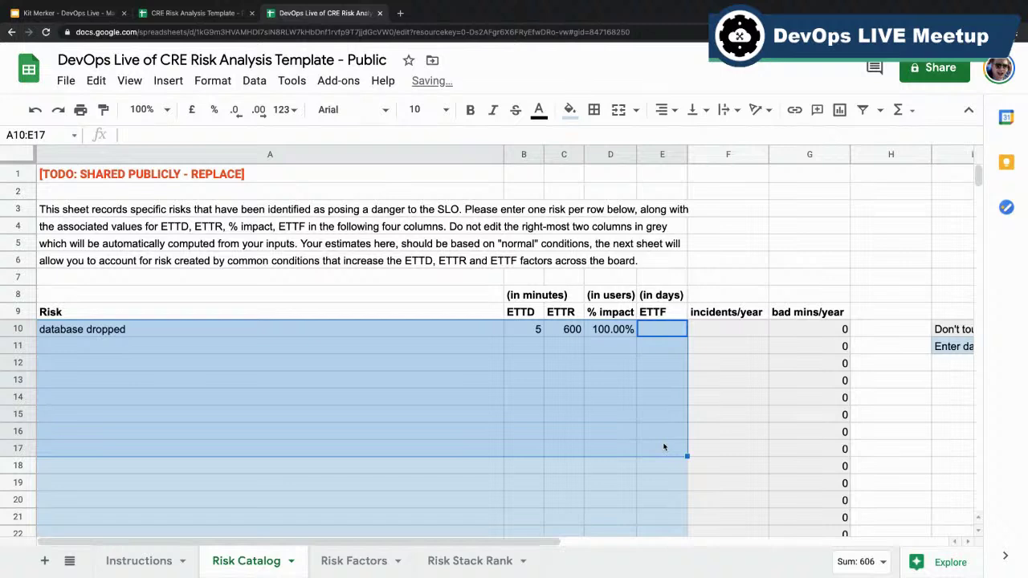
type("365")
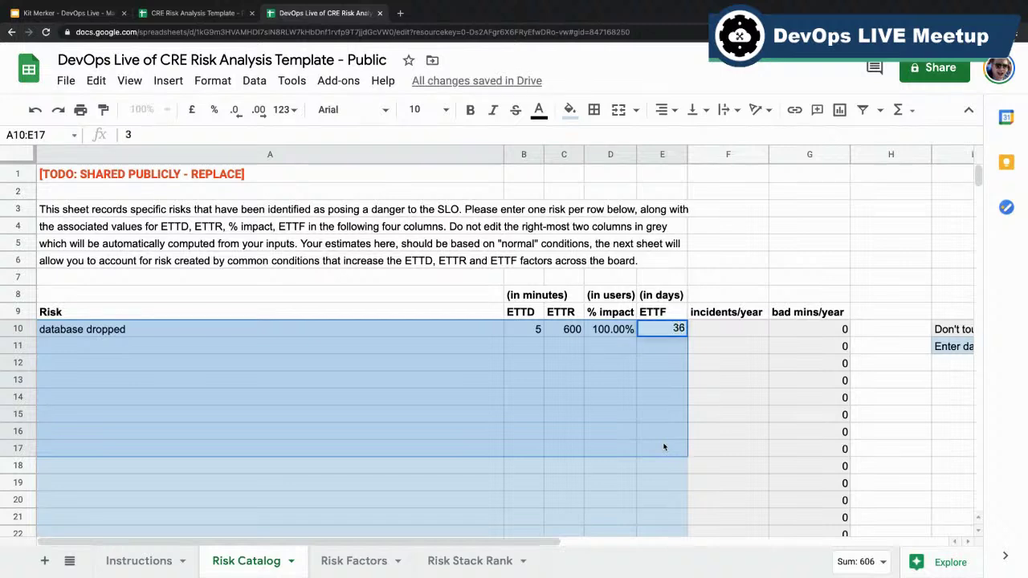
key("Return")
key("Left")
key("Left")
key("Left")
key("Left")
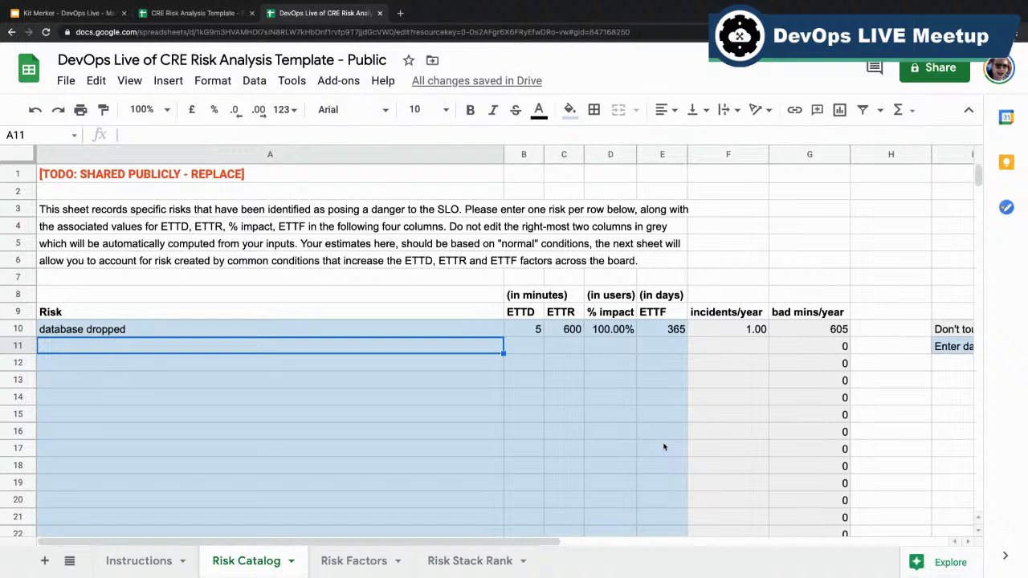
Undo the database dropped entries and the clearing of A10:E17 to restore the original sample risks
key("Up")
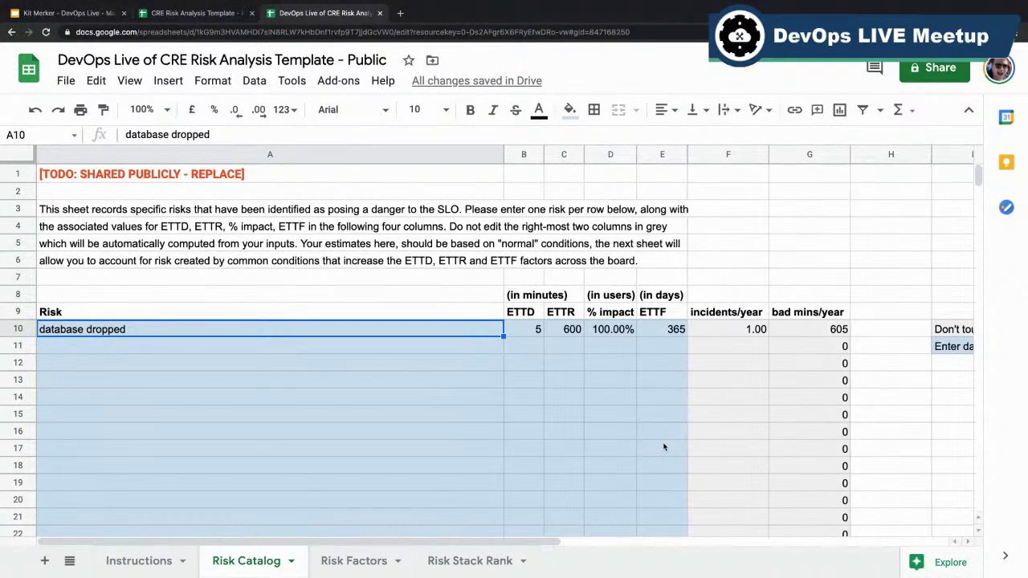
key("ctrl+v")
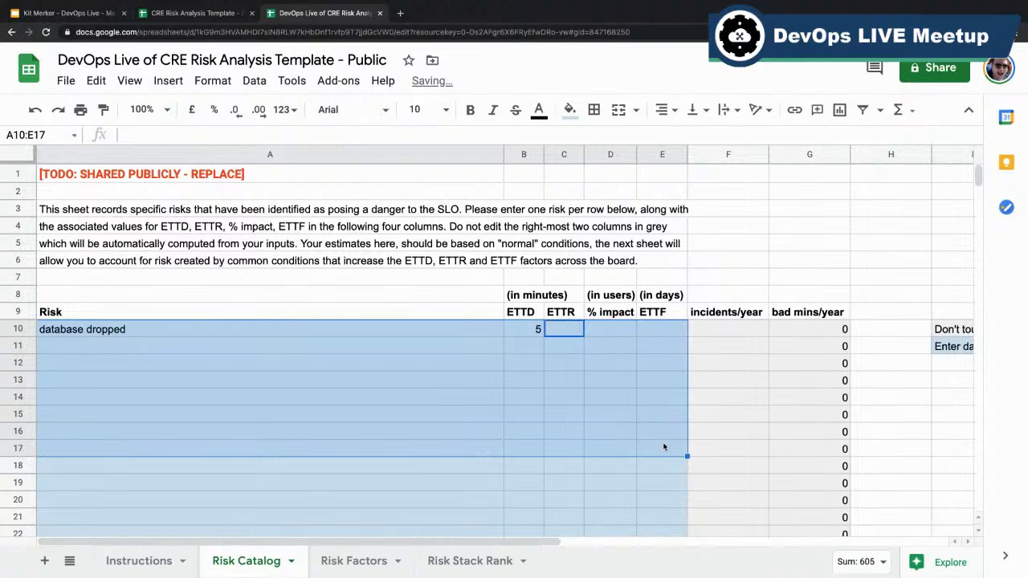
key("Down")
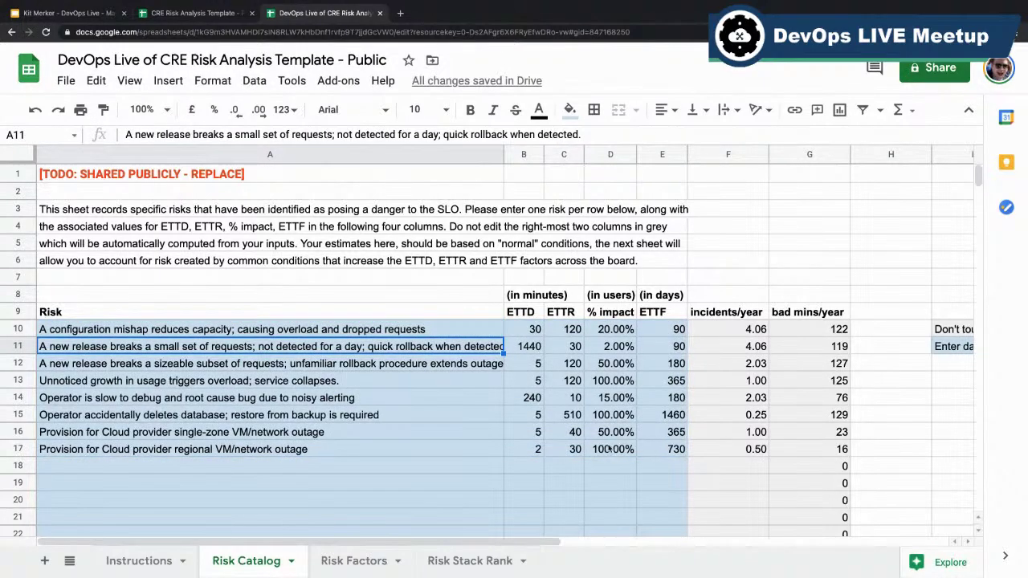
Duplicate the Risk Catalog sheet and rename the copy "BASELINE of Risk Catalog"
right_click(233, 566)
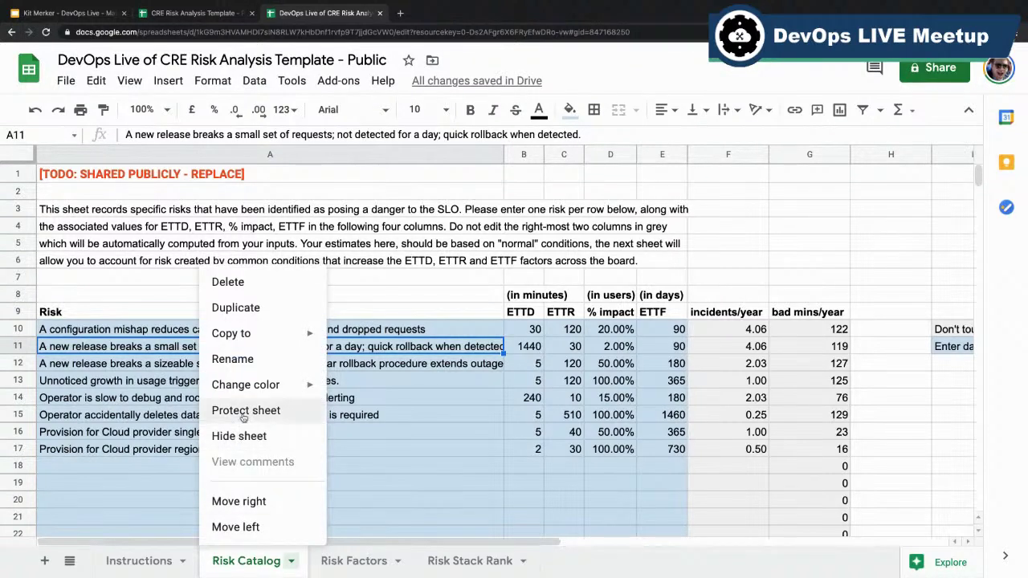
left_click(236, 308)
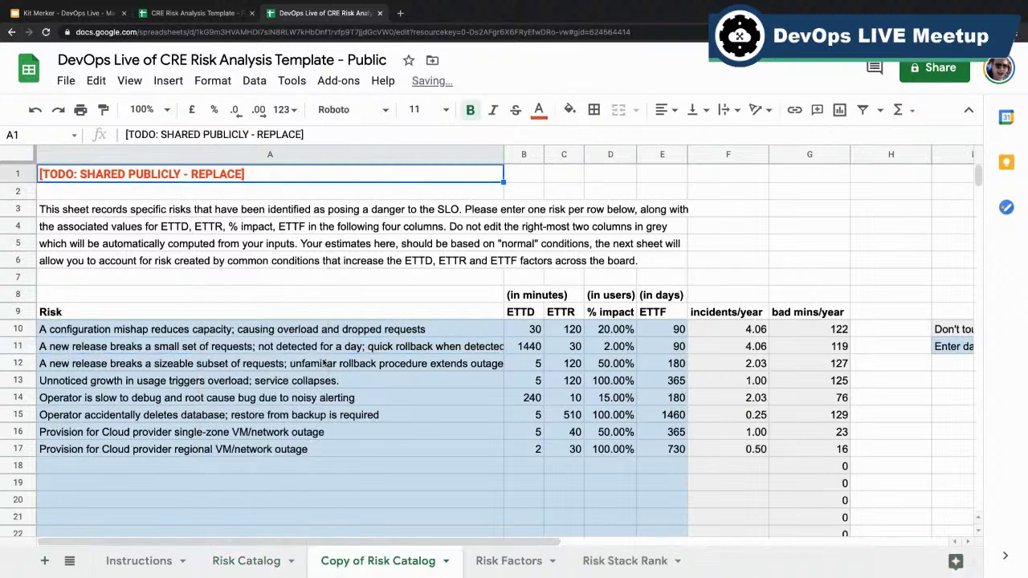
double_click(380, 566)
double_click(344, 562)
type("BASEL")
type("INE")
key("Return")
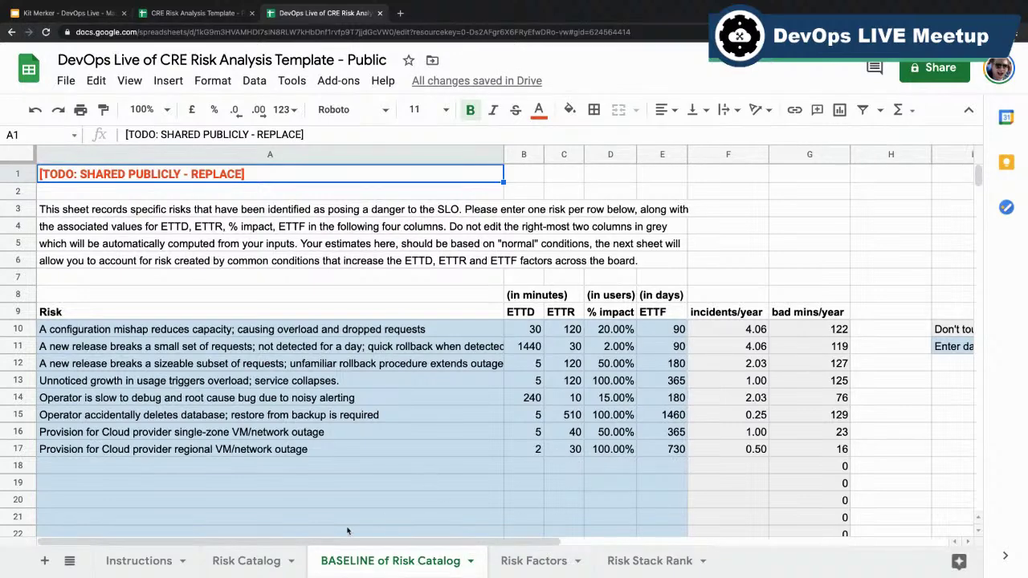
Add "PLANNED MAINTENANCE" as a new risk in A18 of the Risk Catalog sheet
left_click(273, 561)
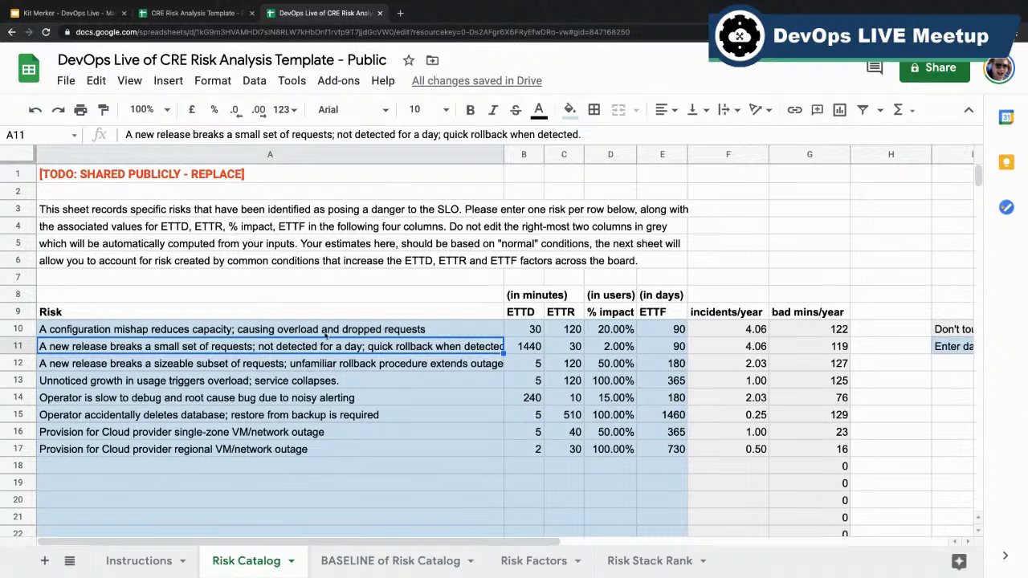
left_click(239, 469)
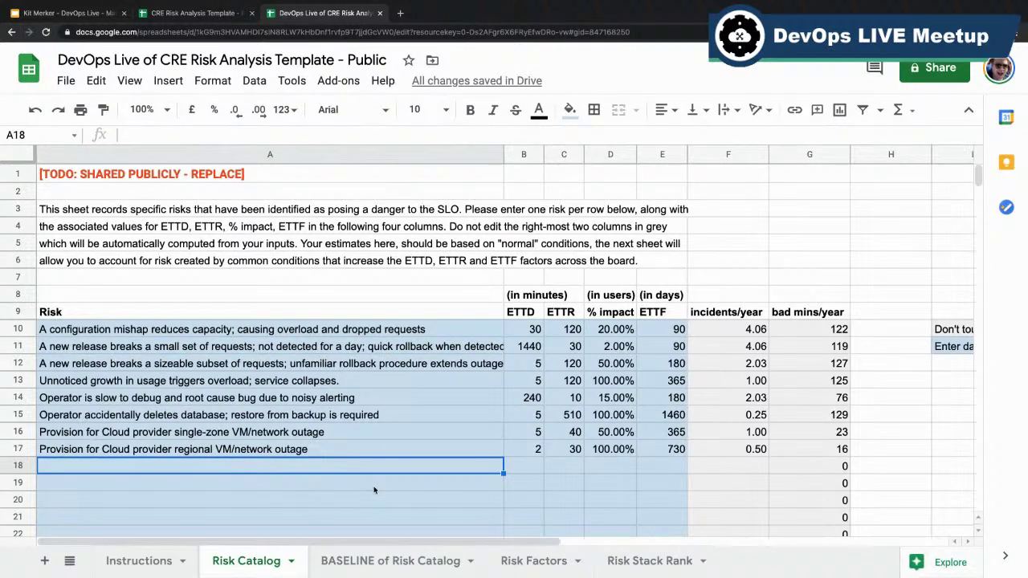
type("PLANNED ")
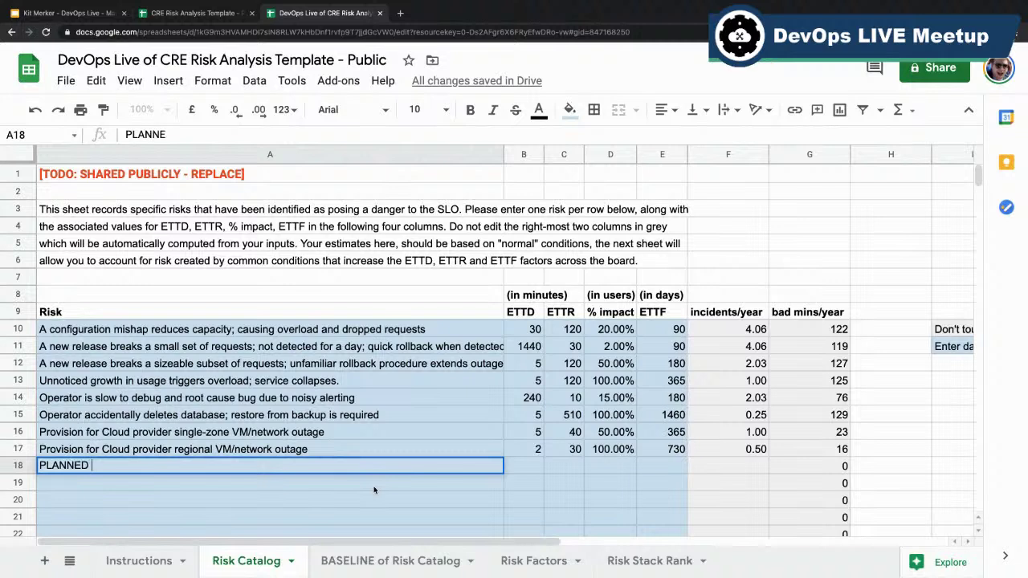
type("MAINTENANCE")
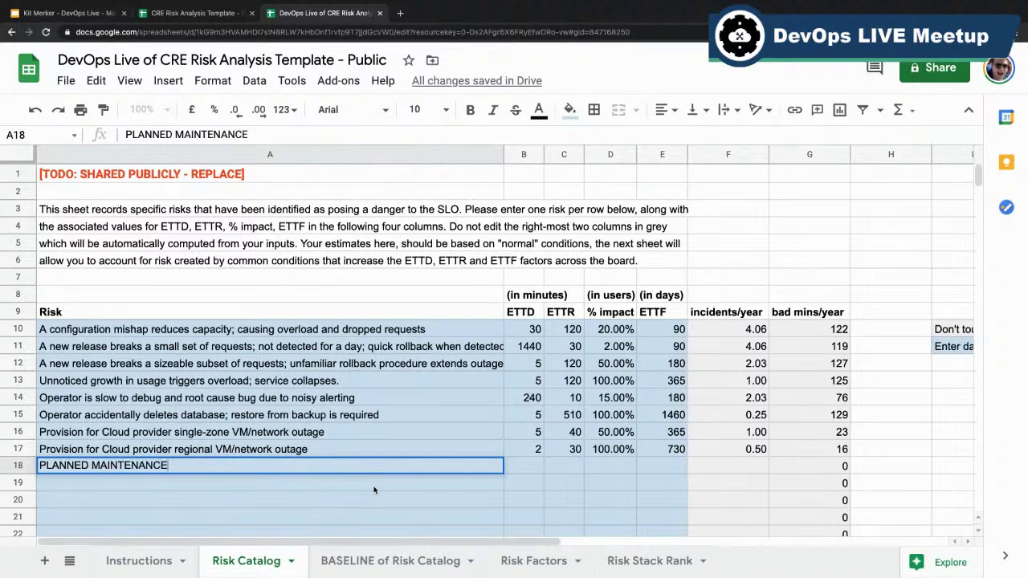
key("Return")
key("Up")
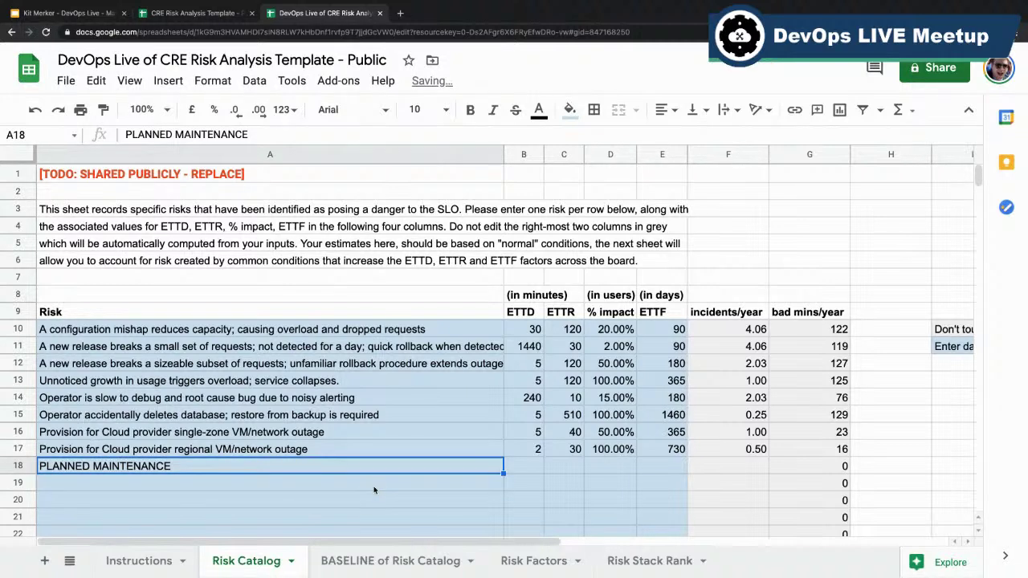
Give the planned maintenance risk an ETTD of 0, ETTR of 120, 100% impact and ETTF of 30
key("Tab")
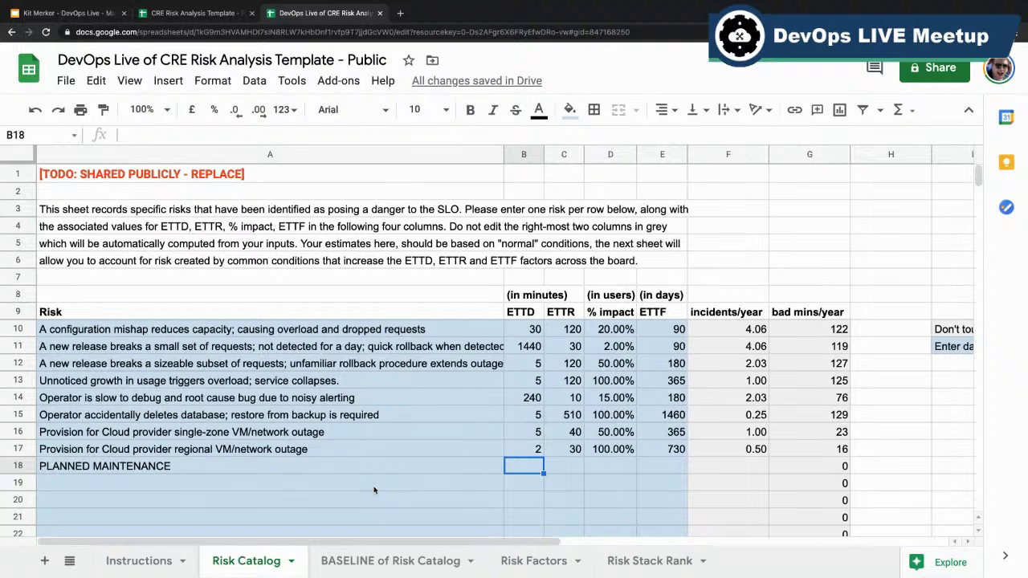
type("0")
key("ctrl+Return")
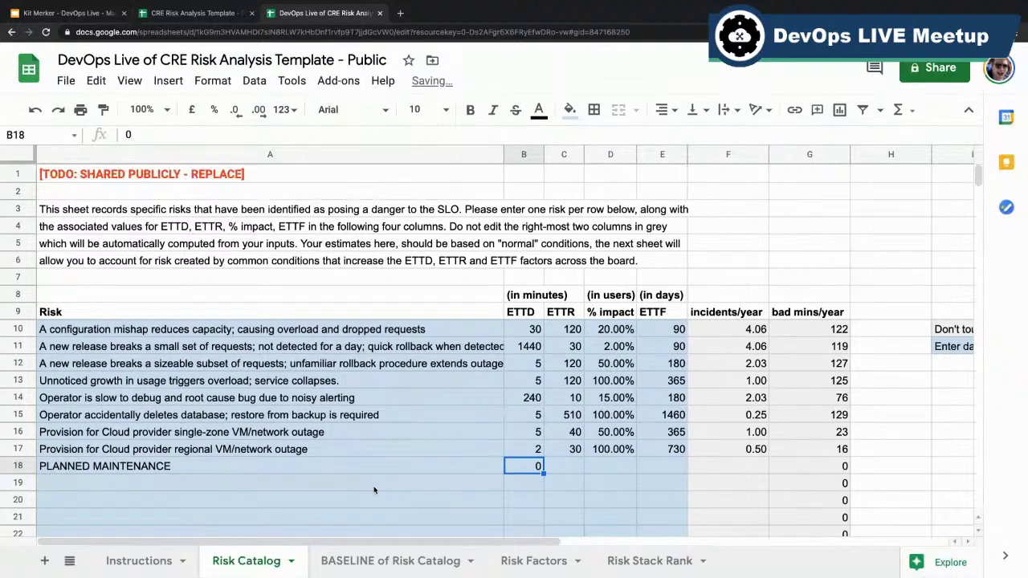
key("Tab")
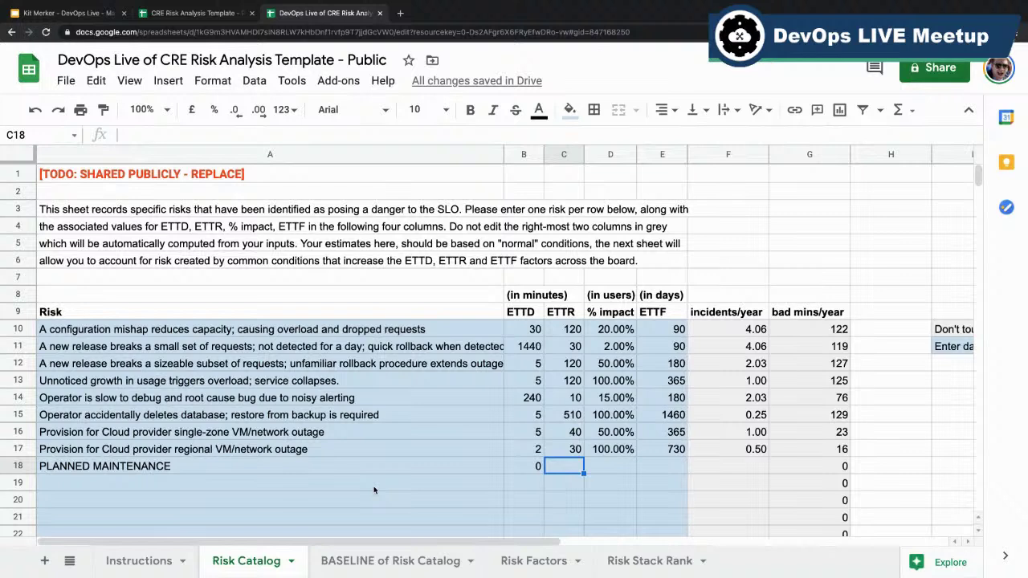
type("120")
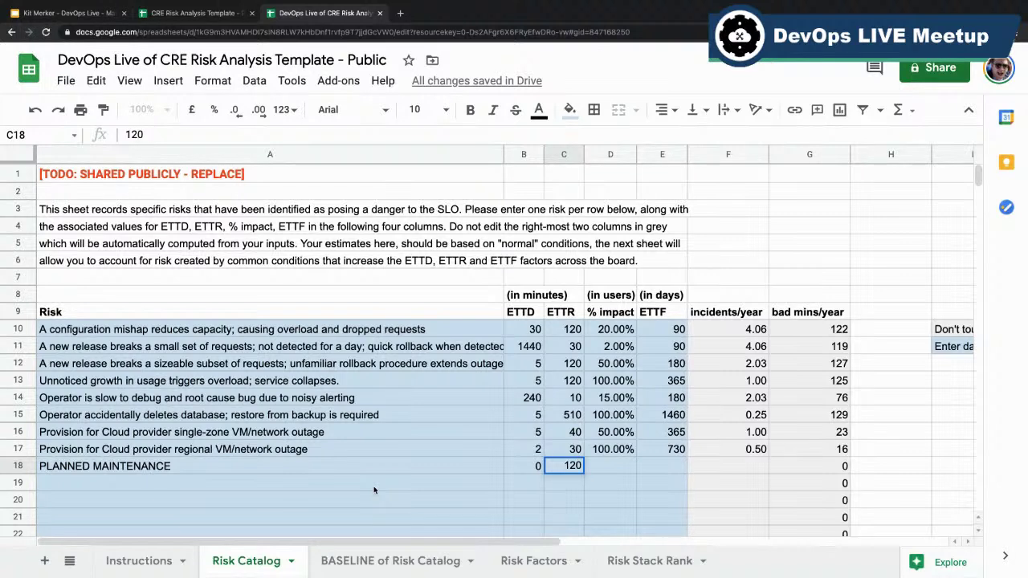
key("Tab")
type("100%")
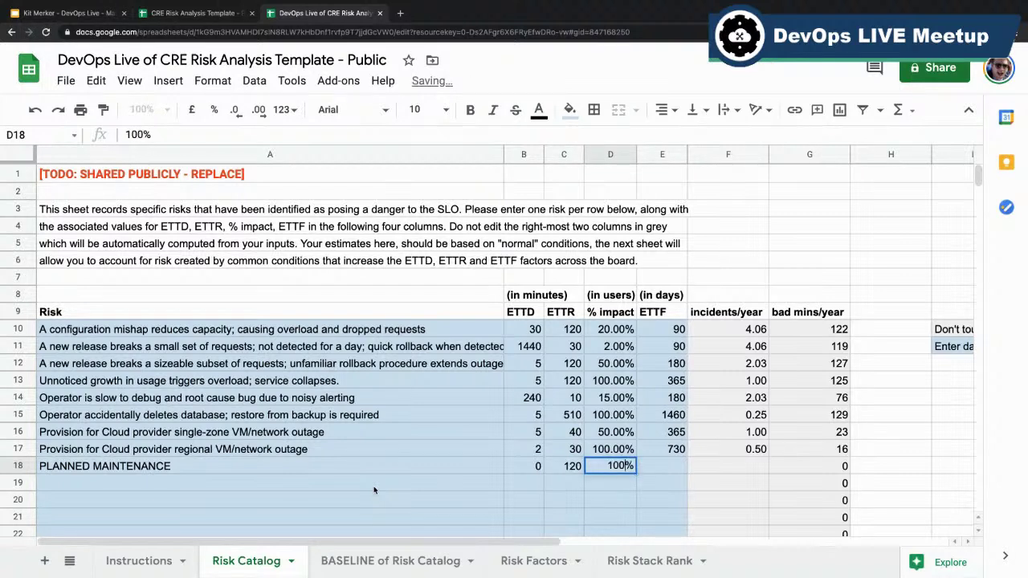
key("Tab")
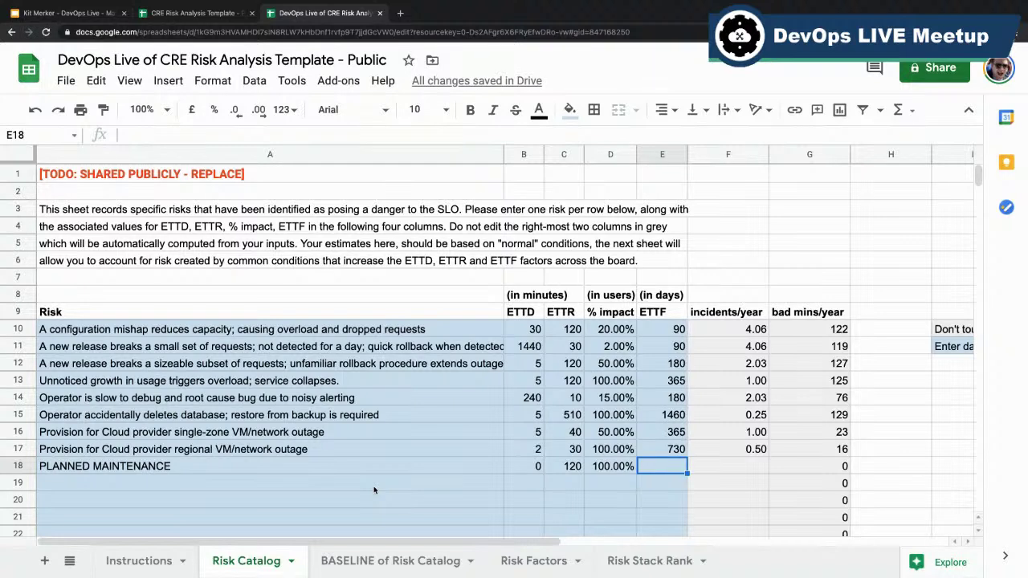
type("30")
key("Return")
key("Up")
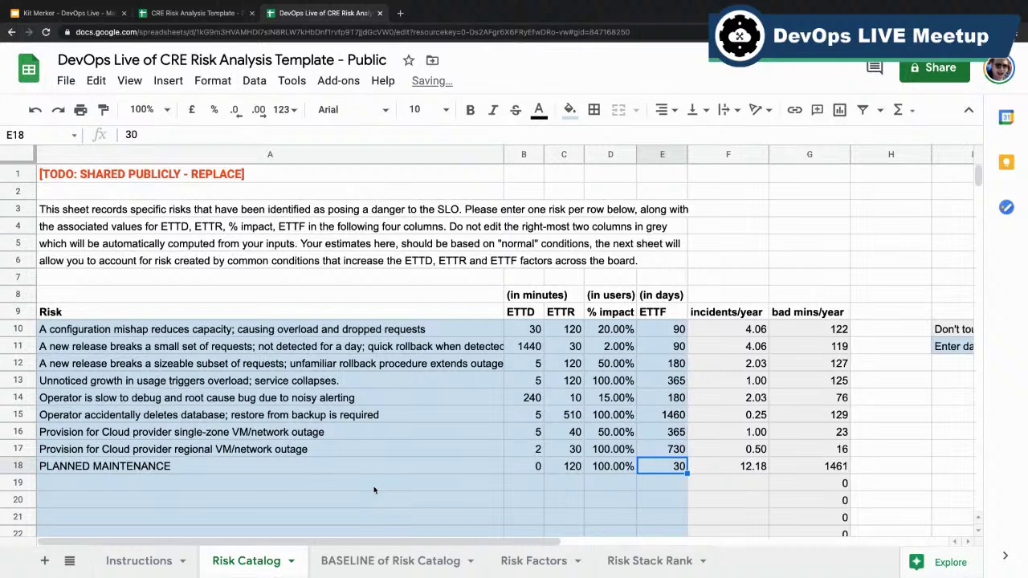
key("shift+Home")
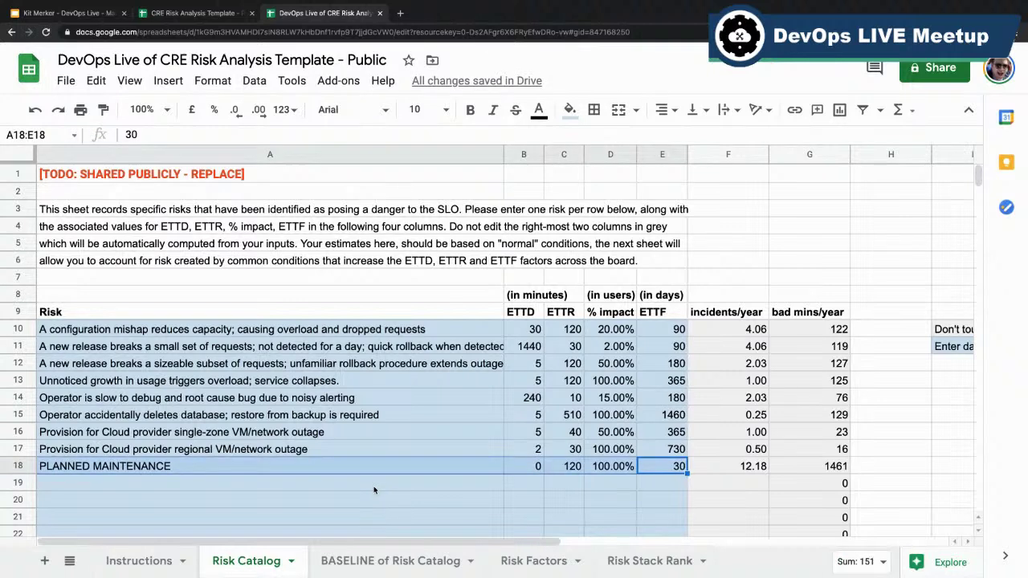
key("Left")
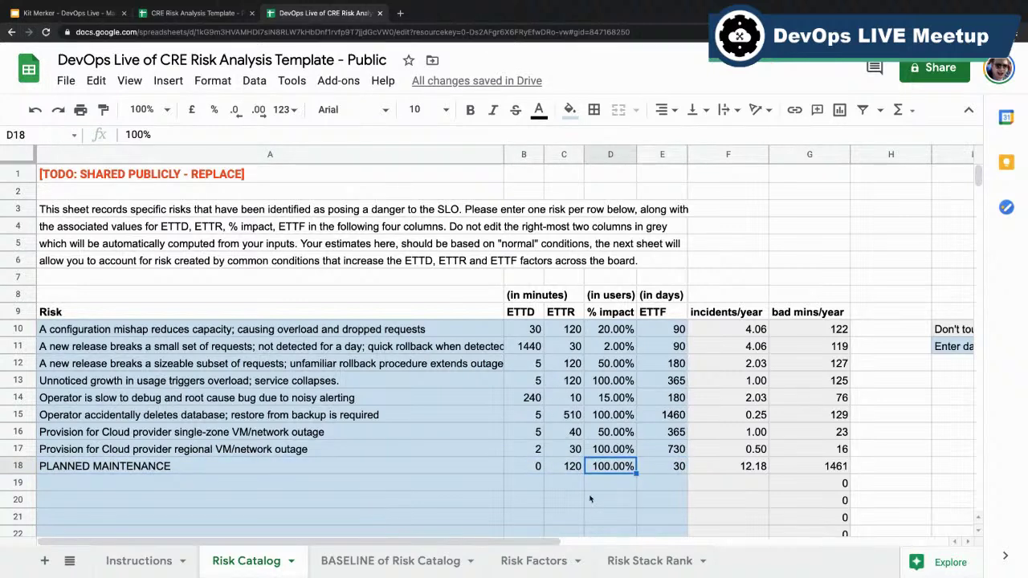
Examine planned maintenance's bad minutes per year and its accept-risk cells for each availability target in the Risk Stack Rank sheet
left_click(652, 565)
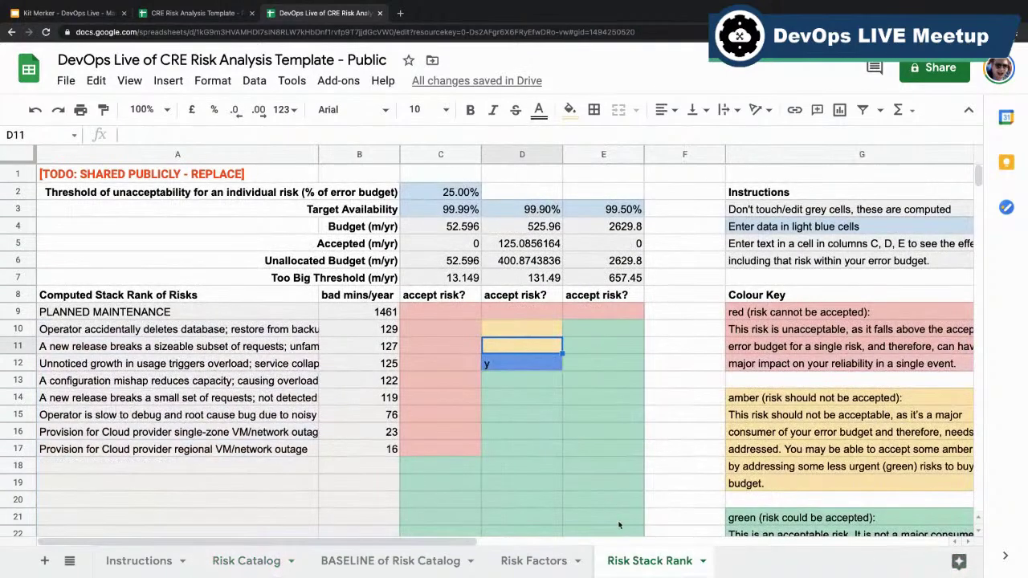
left_click(436, 316)
key("Left")
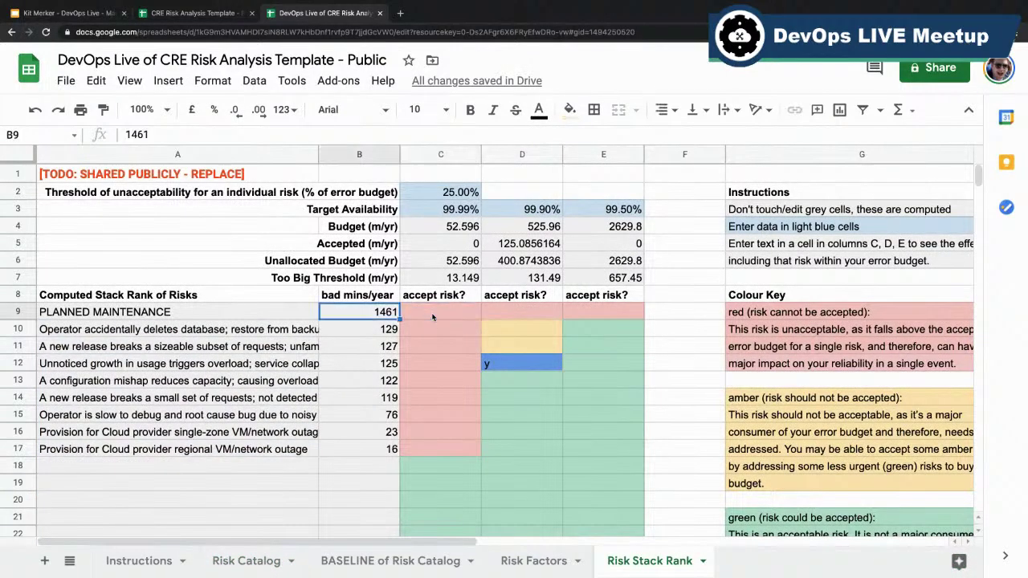
key("shift+Left")
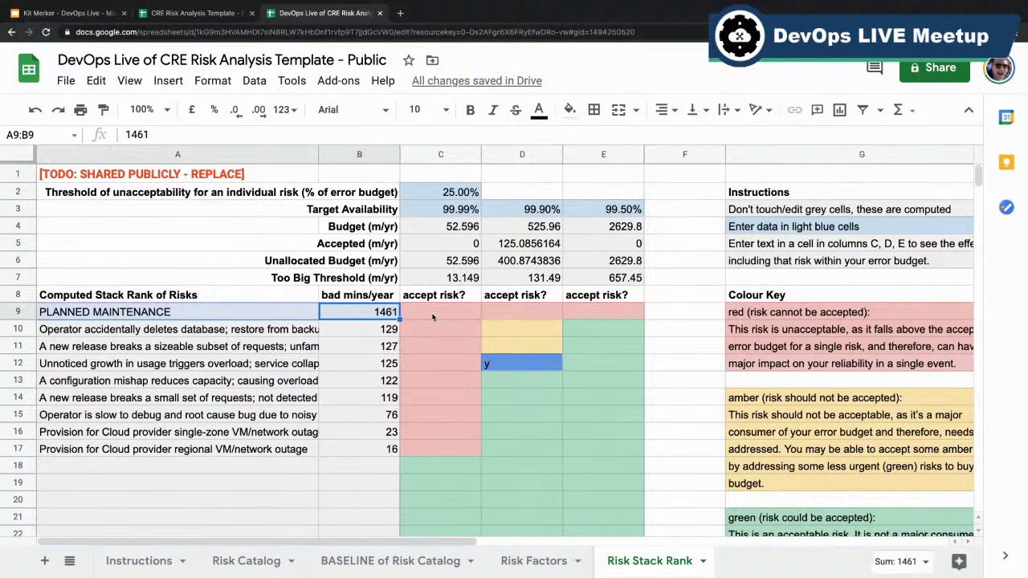
key("Right")
key("Right")
key("Right")
key("Right")
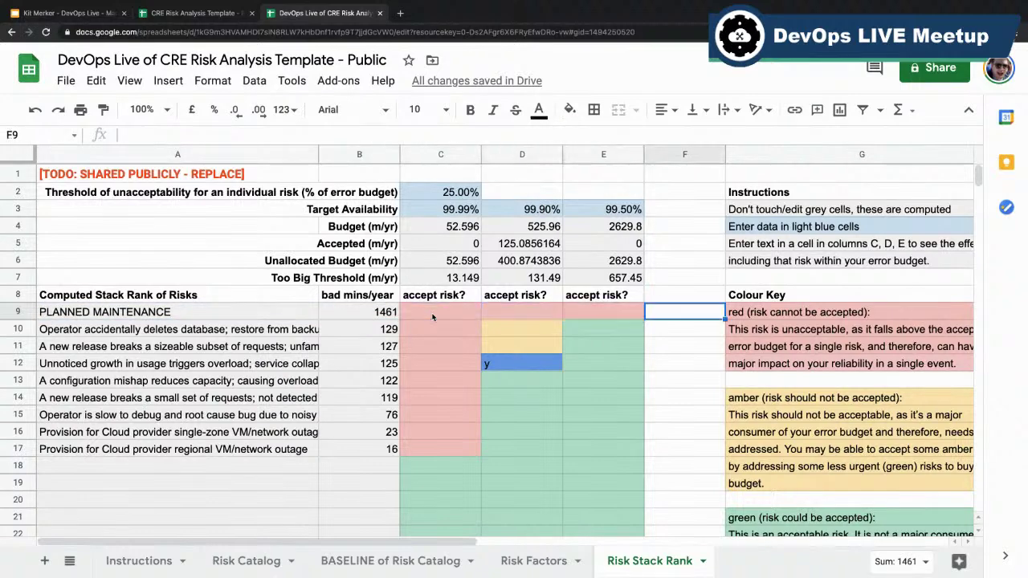
key("Left")
key("shift+Left")
key("shift+Left")
key("shift+Left")
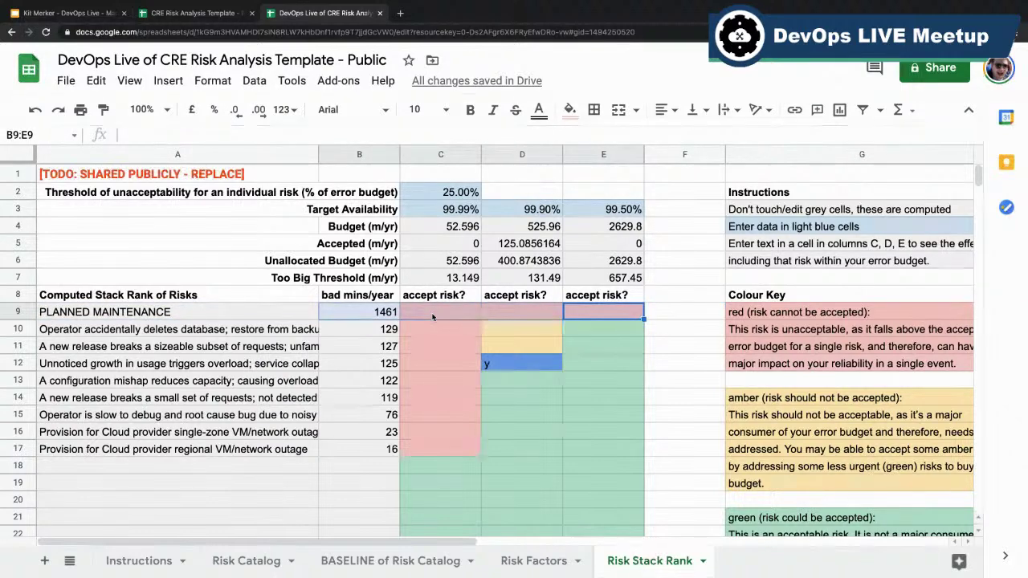
key("shift+Left")
key("shift+Right")
key("shift+Right")
key("shift+Right")
key("shift+Right")
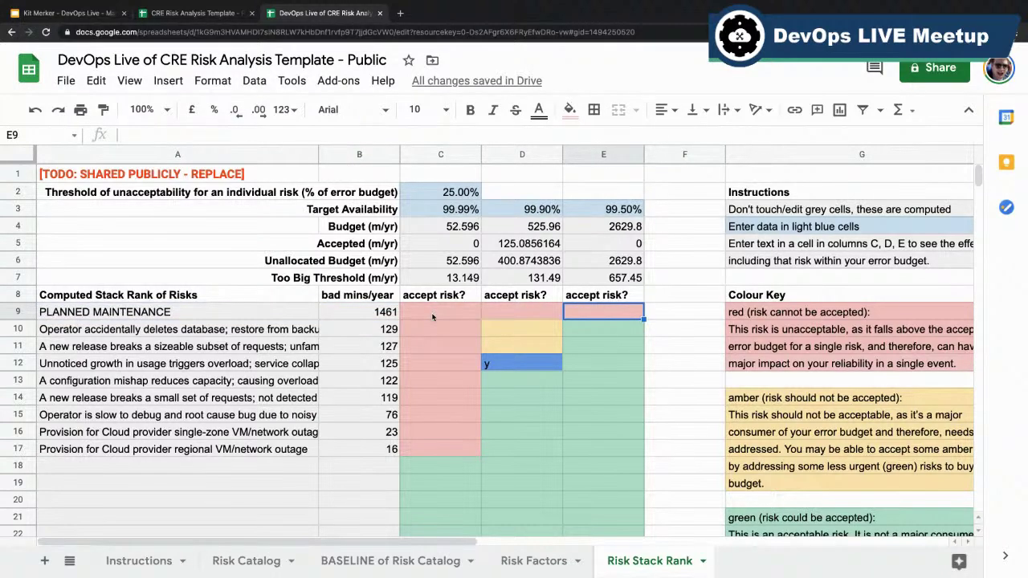
key("shift+Left")
key("shift+Left")
key("shift+Left")
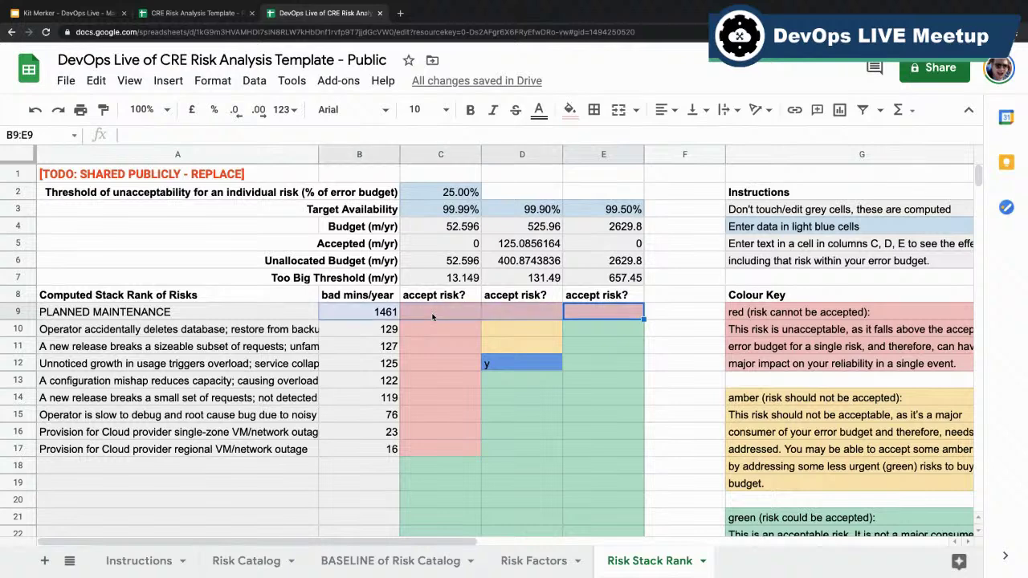
key("Left")
key("Left")
key("Left")
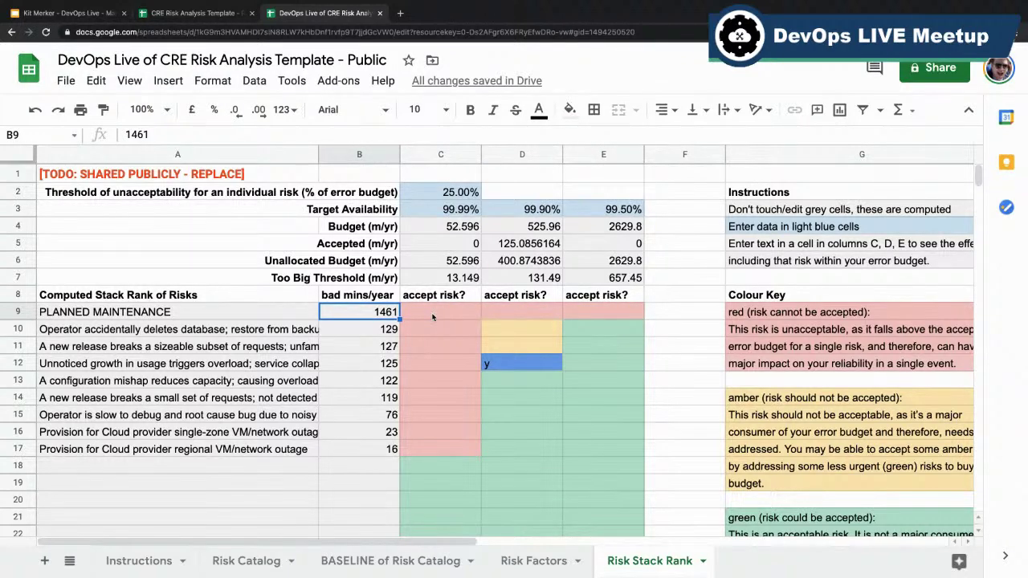
key("Right")
key("Right")
key("Right")
key("Left")
key("Right")
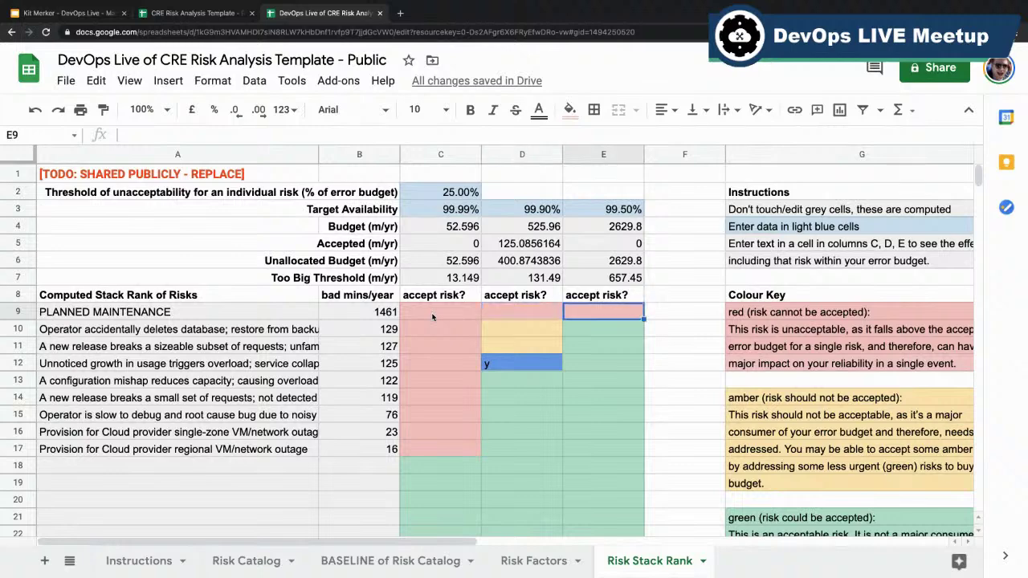
Try target availabilities of 70%, 80%, 85% and 89% in E3
key("Up")
key("Up")
key("Up")
key("Up")
key("Up")
key("Up")
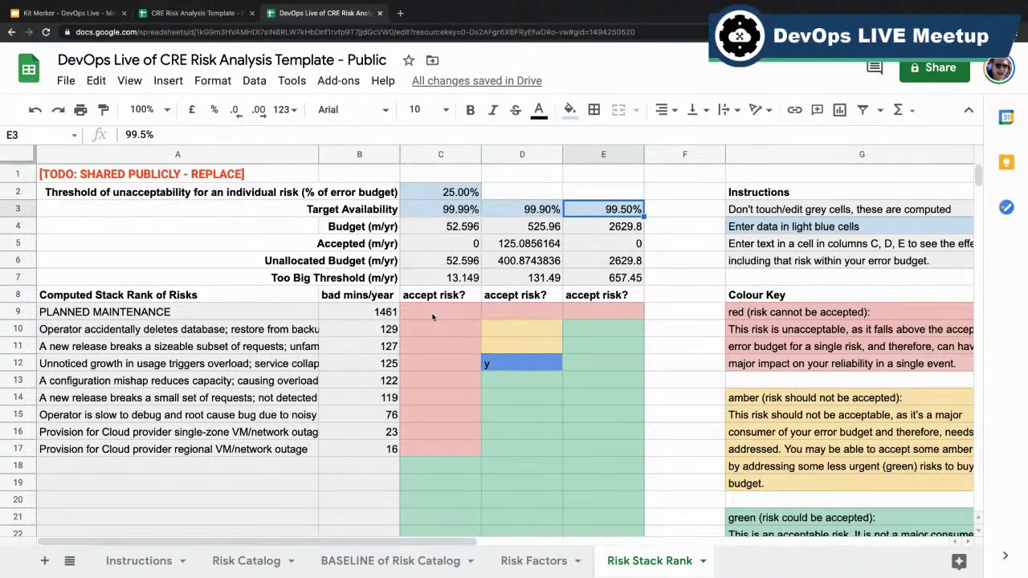
type("70")
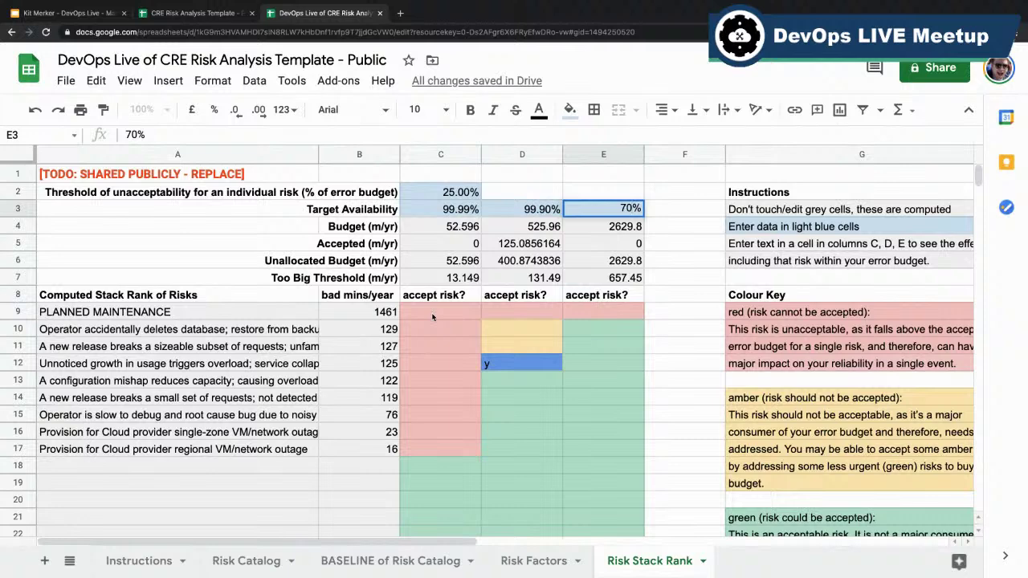
key("Return")
key("Down")
key("Up")
key("Up")
type("80")
key("Return")
key("Up")
type("85")
key("Return")
key("Up")
type("89")
key("Return")
Try tighter target availabilities of 90%, 95% and 99% in E3
key("Up")
type("90")
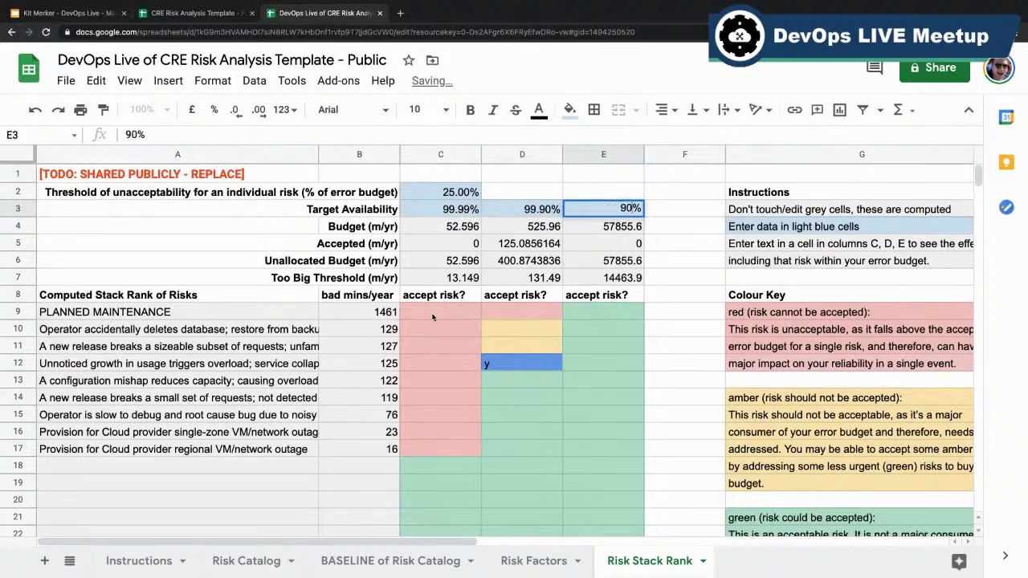
key("Return")
key("Up")
type("95")
key("Return")
key("Up")
type("99")
key("Return")
Try target availabilities of 97%, 96%, 95% and 98% in E3
key("Up")
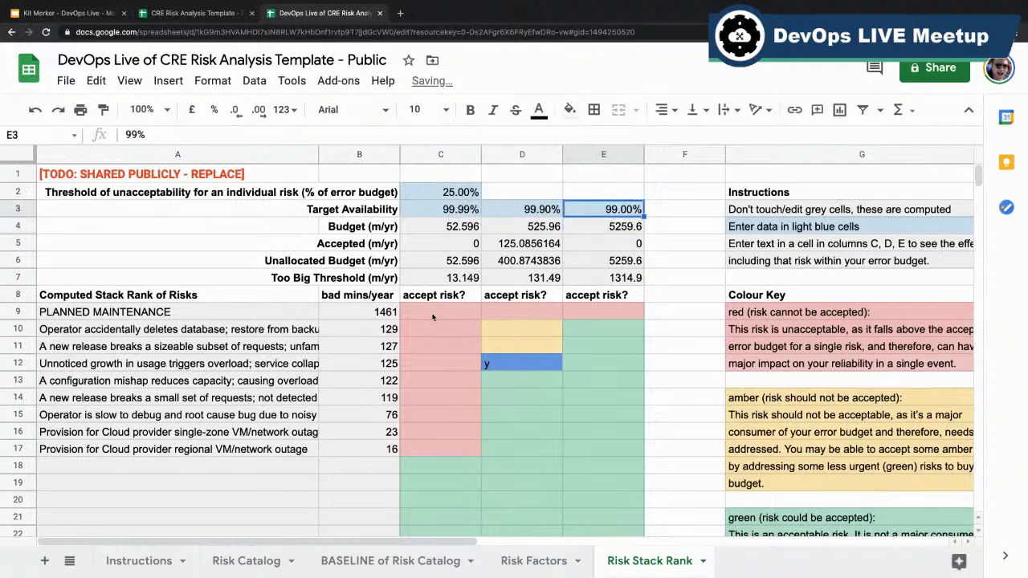
type("97")
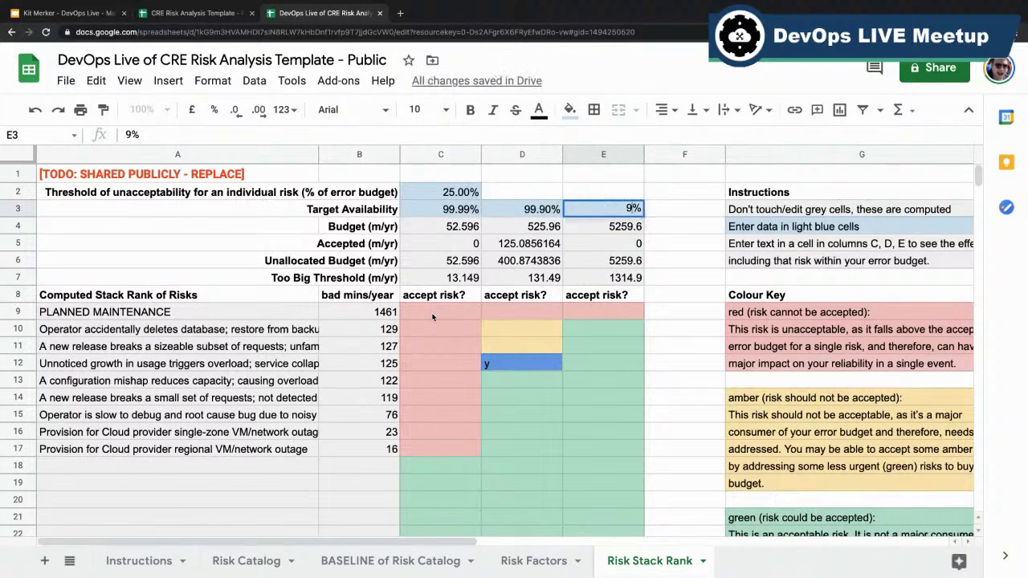
key("Return")
key("Up")
type("96")
key("Return")
key("Up")
type("95")
key("Return")
key("Up")
type("98")
key("Return")
Set the third target availability in E3 to 99%
key("Up")
type("99")
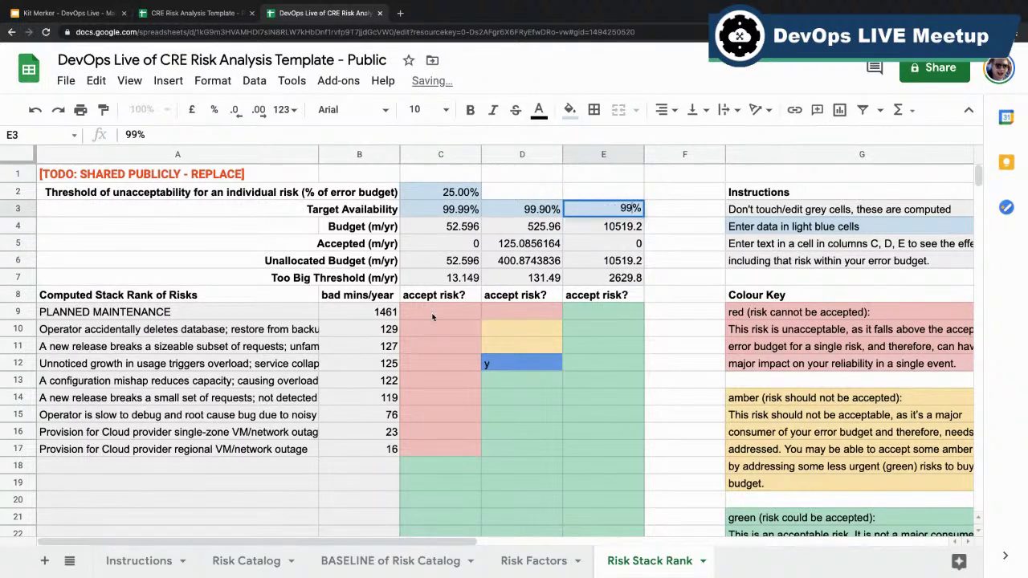
key("Return")
Review the planned maintenance row across its bad minutes per year and accept-risk cells against the new target
key("Down")
key("Down")
key("Down")
key("Down")
key("Down")
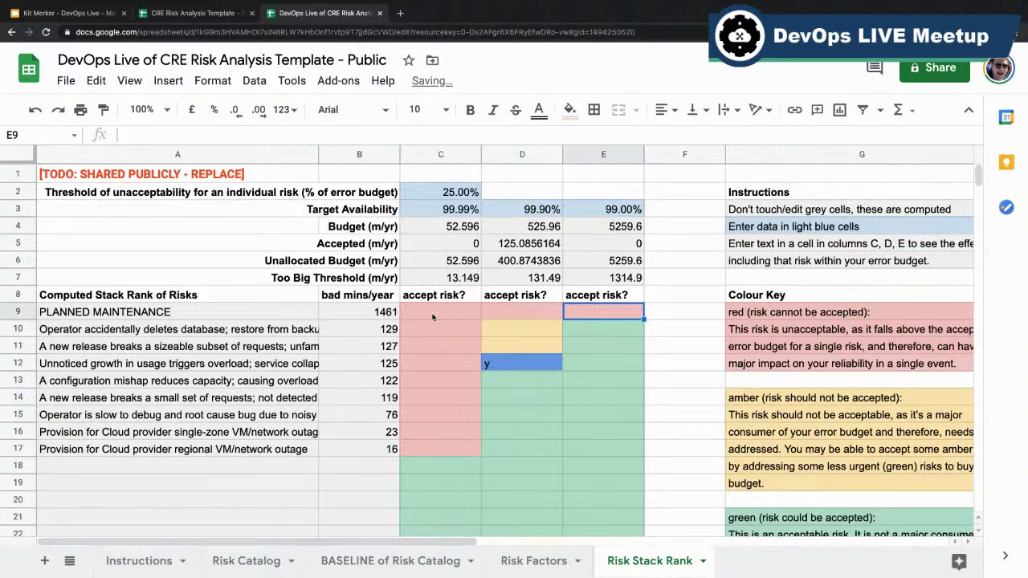
key("Left")
key("Left")
key("Left")
key("Left")
key("Right")
key("Right")
key("Right")
key("Right")
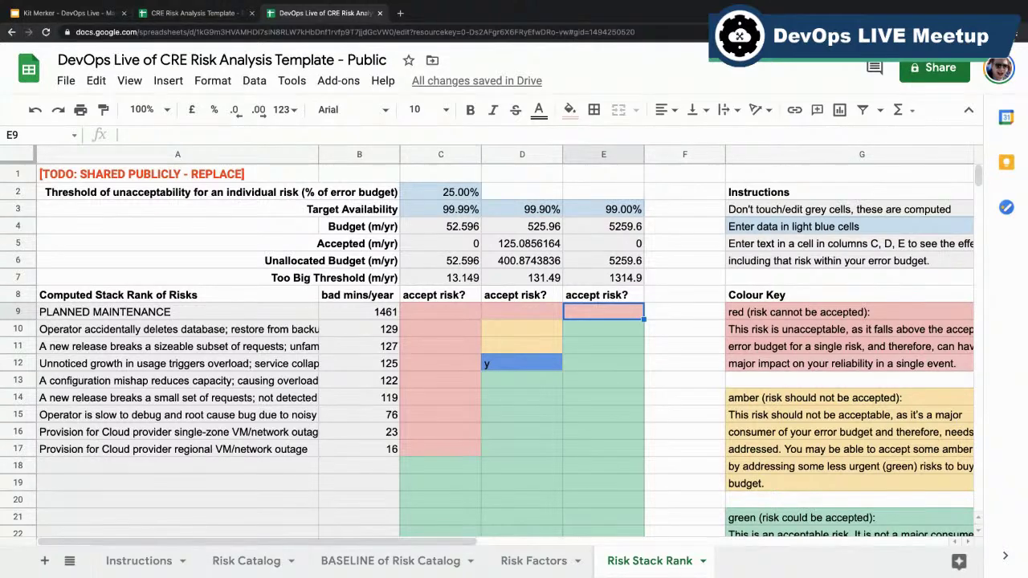
Insert a blank column directly after the Risk column in the BASELINE of Risk Catalog sheet
left_click(320, 567)
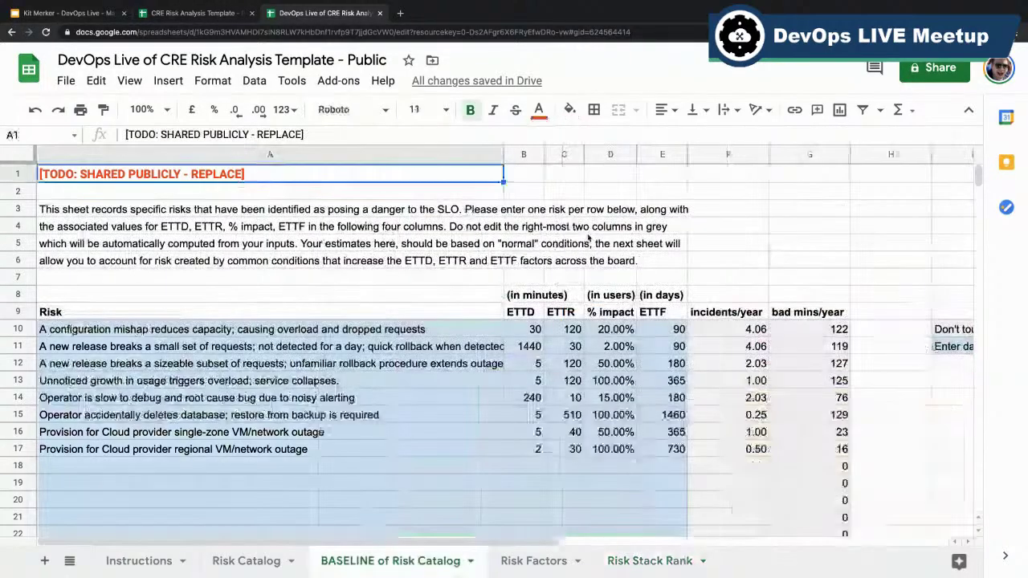
left_click(518, 155)
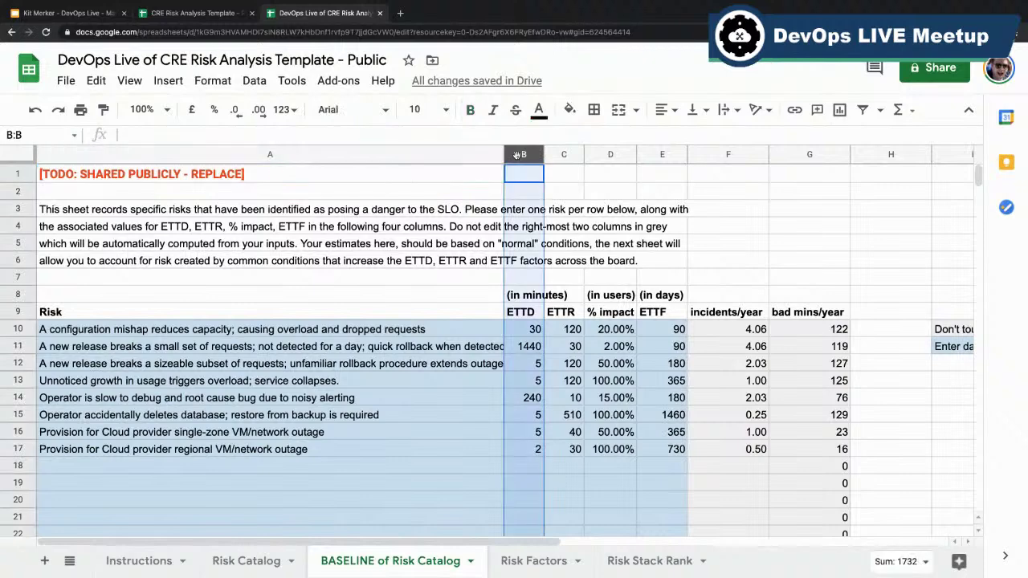
right_click(516, 155)
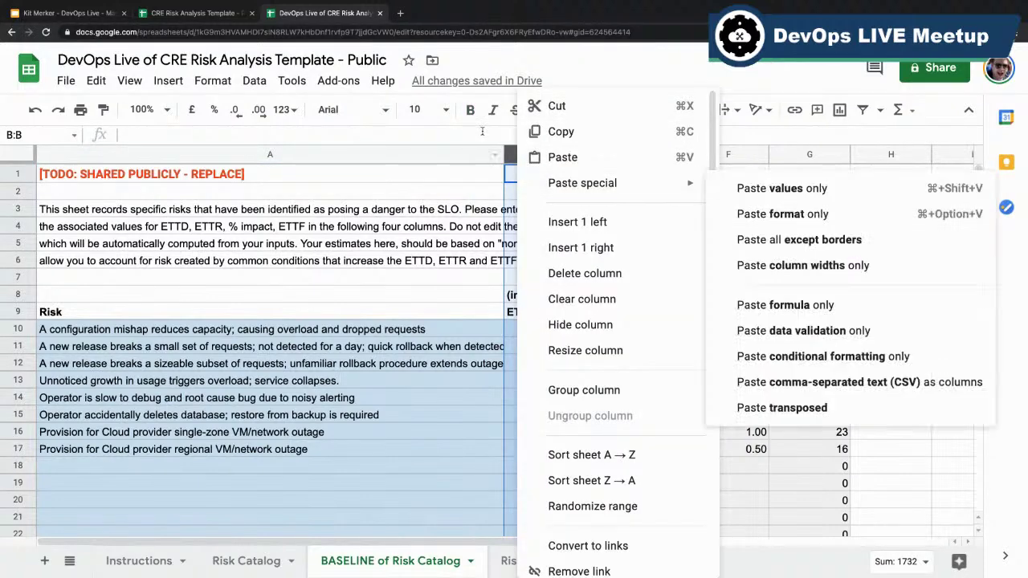
left_click(472, 153)
right_click(472, 152)
left_click(502, 244)
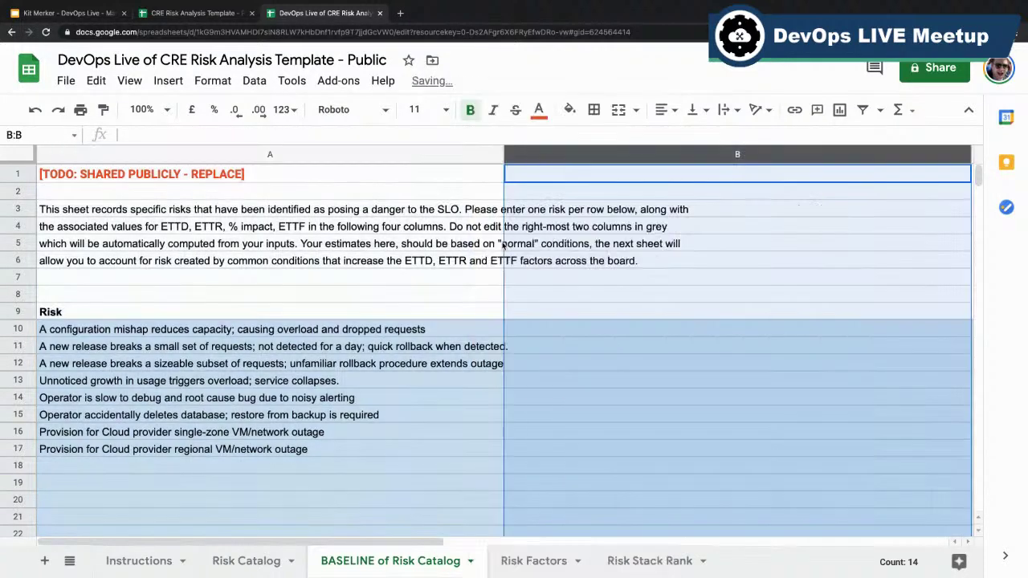
Narrow the new blank column in the BASELINE of Risk Catalog sheet and title it "Mitigation (RELIABILITY ROADMAP)" in B9
left_click_drag(970, 154, 697, 154)
left_click(545, 312)
type("Mitigation")
key("Return")
left_click(576, 317)
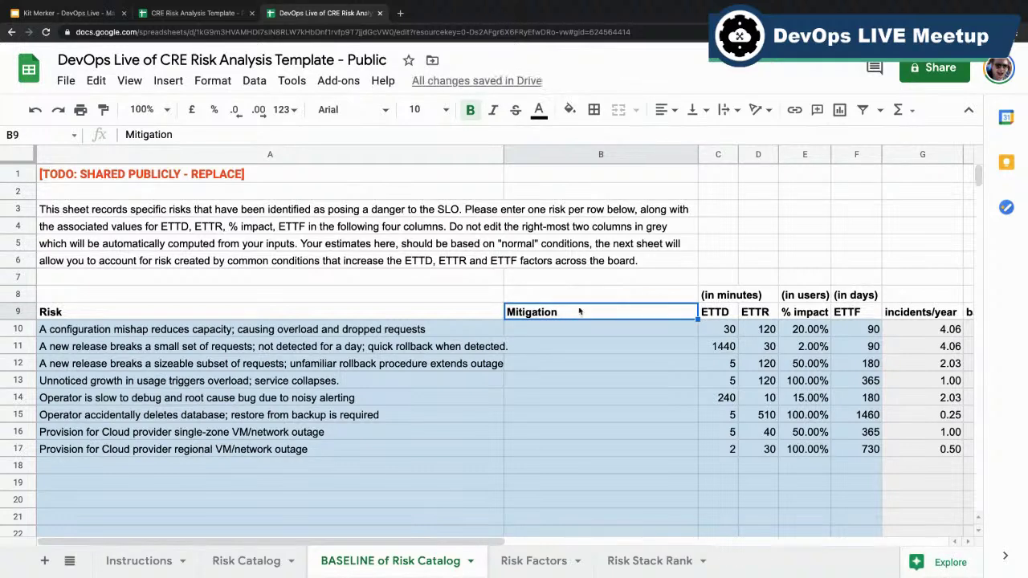
double_click(579, 312)
type("(RELIABILITY ROADMAP")
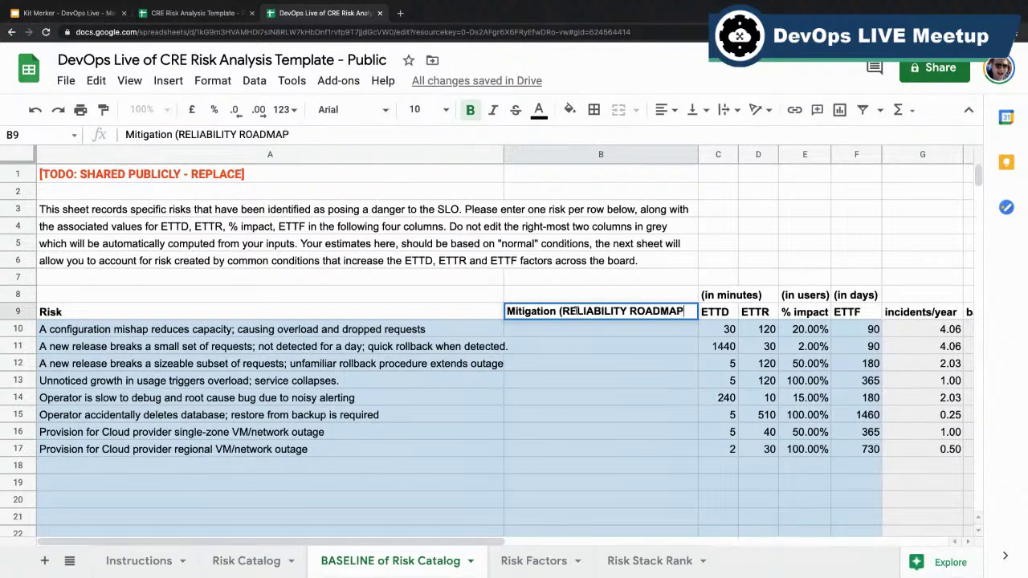
type(")")
key("Return")
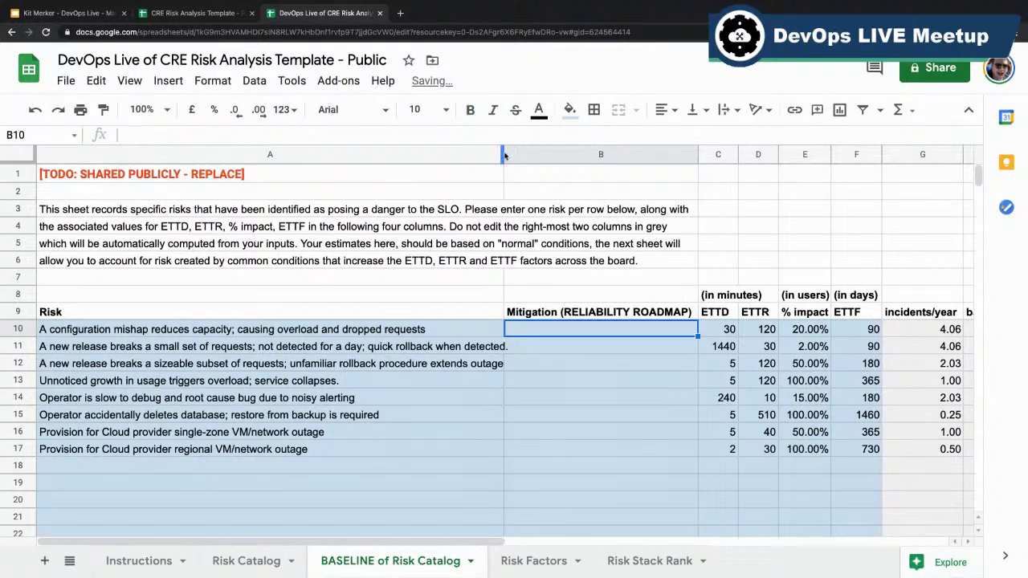
Remove the Mitigation column from the BASELINE of Risk Catalog sheet
key("Down")
key("Down")
key("Down")
key("Down")
key("Down")
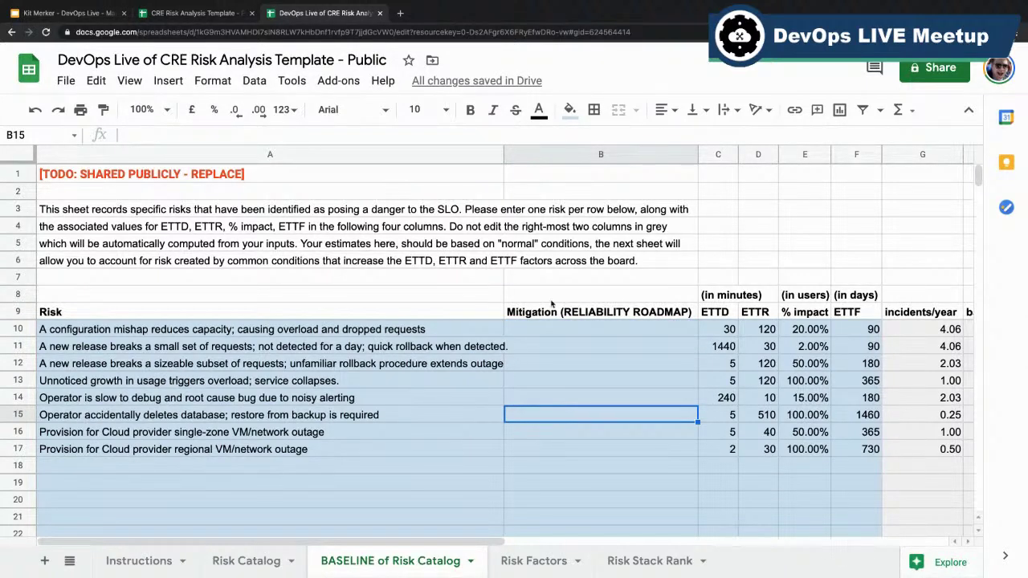
left_click(551, 304)
key("ctrl+space")
key("ctrl+alt+minus")
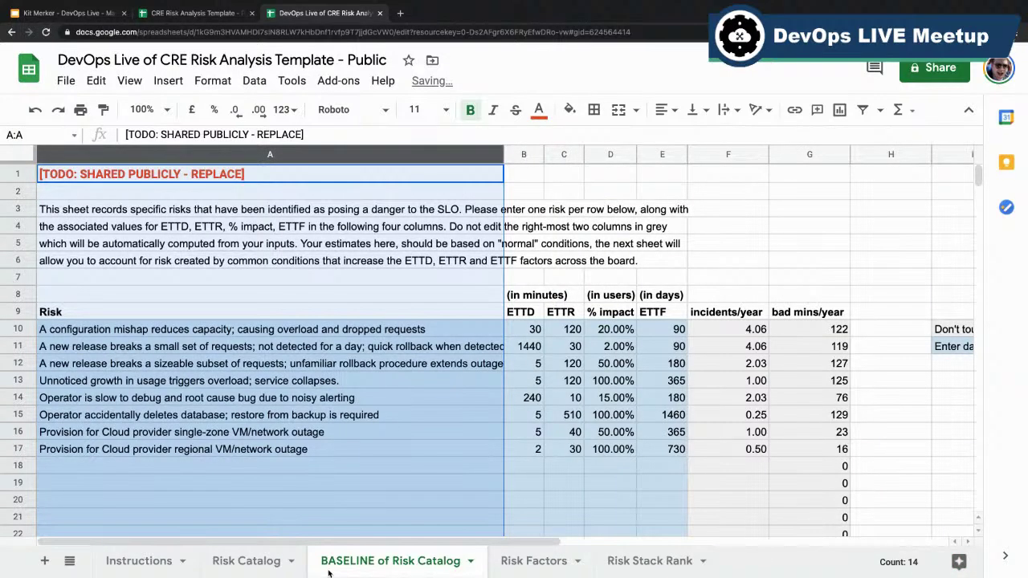
Switch to the Risk Catalog sheet and insert a blank column directly after the Risk column
left_click(227, 566)
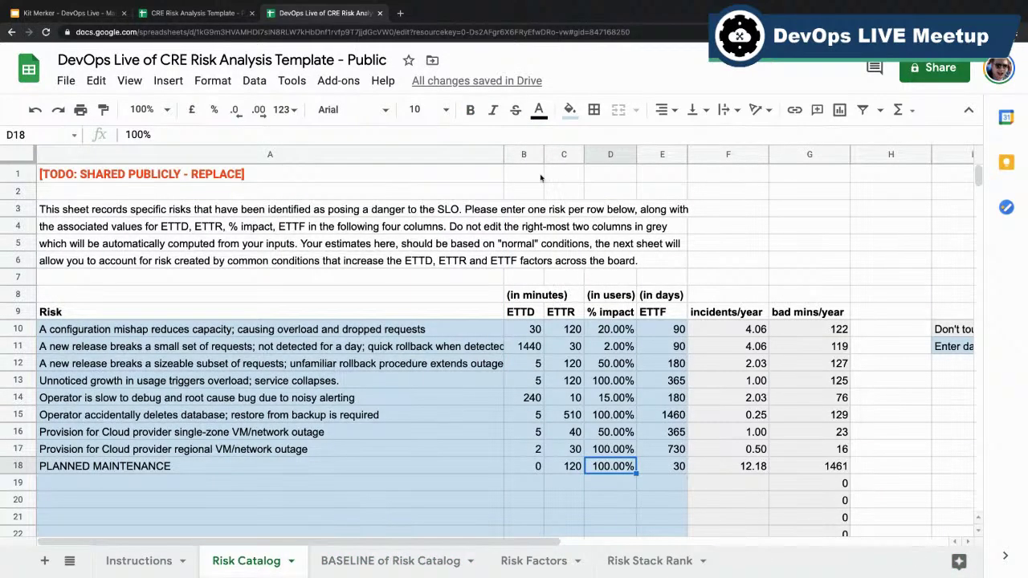
left_click(519, 160)
right_click(518, 160)
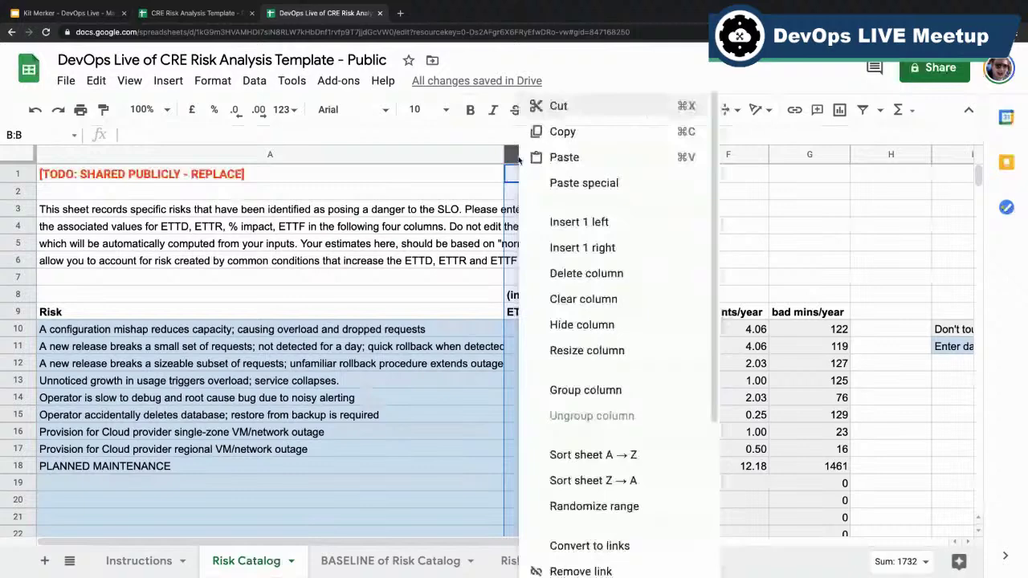
left_click_drag(504, 154, 448, 154)
left_click(447, 156)
right_click(448, 156)
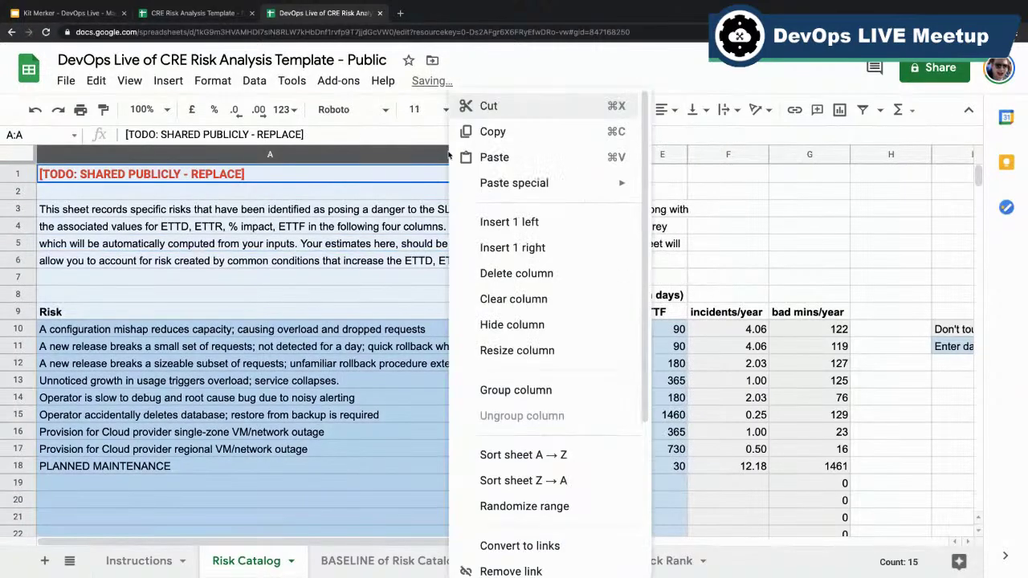
left_click(511, 247)
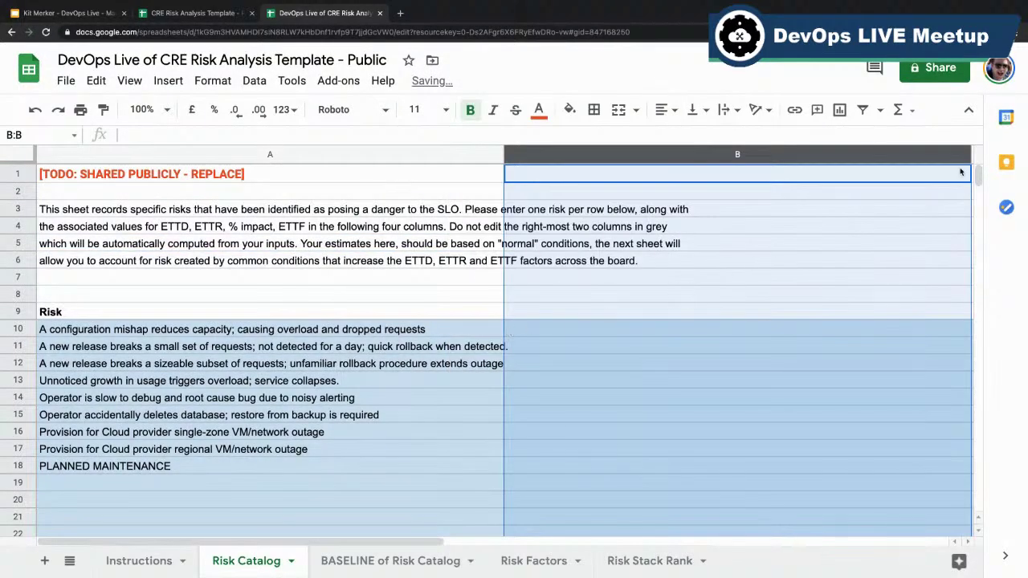
Narrow the new column B, title it "Mitigation (RELIABILITY ROADMAP)" in B9, and slightly narrow the Risk column
left_click_drag(969, 155, 706, 188)
left_click(623, 312)
type("MI")
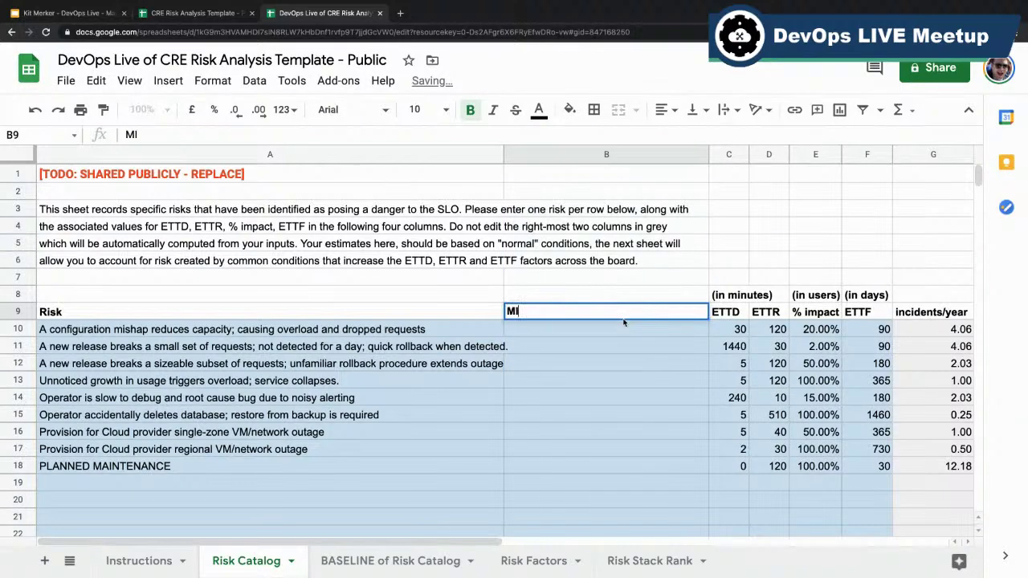
type("tigation (")
type("RELIABILITY ROA")
type("DMA")
key("BackSpace")
key("BackSpace")
type("P")
key("BackSpace")
type("A")
key("BackSpace")
type("MAP)")
key("Return")
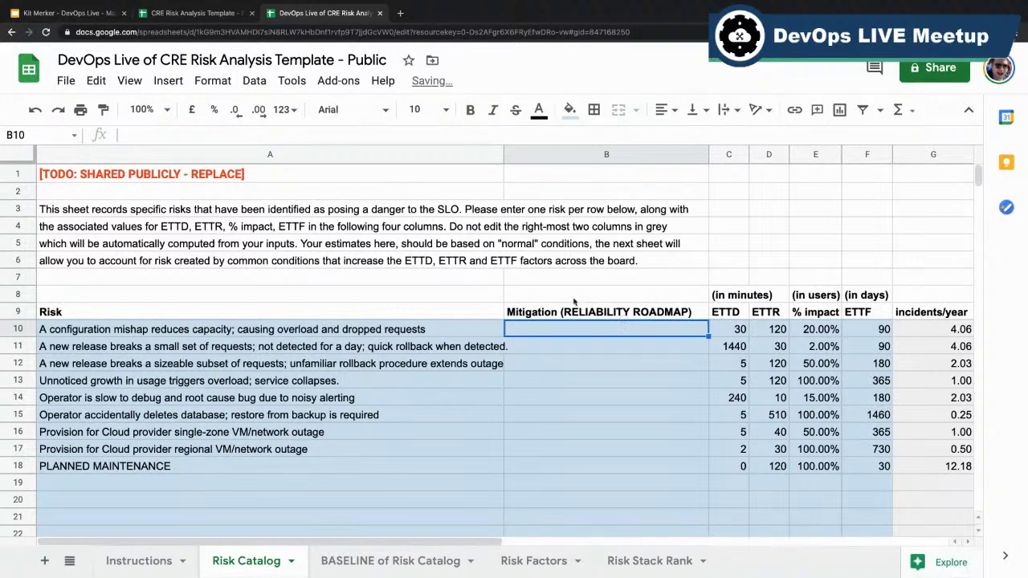
left_click_drag(503, 155, 472, 157)
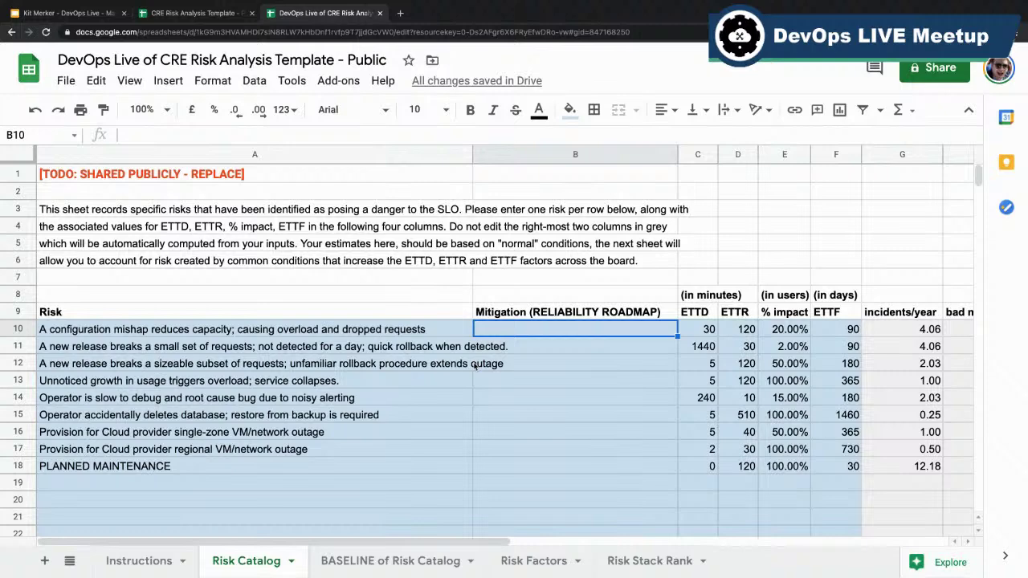
Review the catalog's risk rows across to bad minutes per year, down to the PLANNED MAINTENANCE row
key("Down")
key("Down")
key("Down")
key("Down")
key("Down")
key("Down")
key("Down")
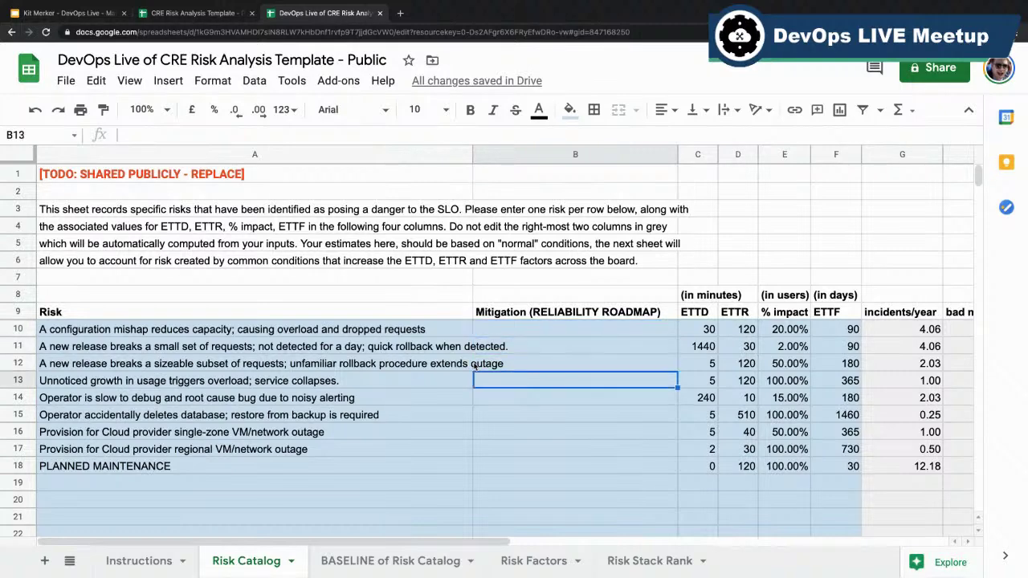
key("Right")
key("Right")
key("Right")
key("Right")
key("Right")
key("Right")
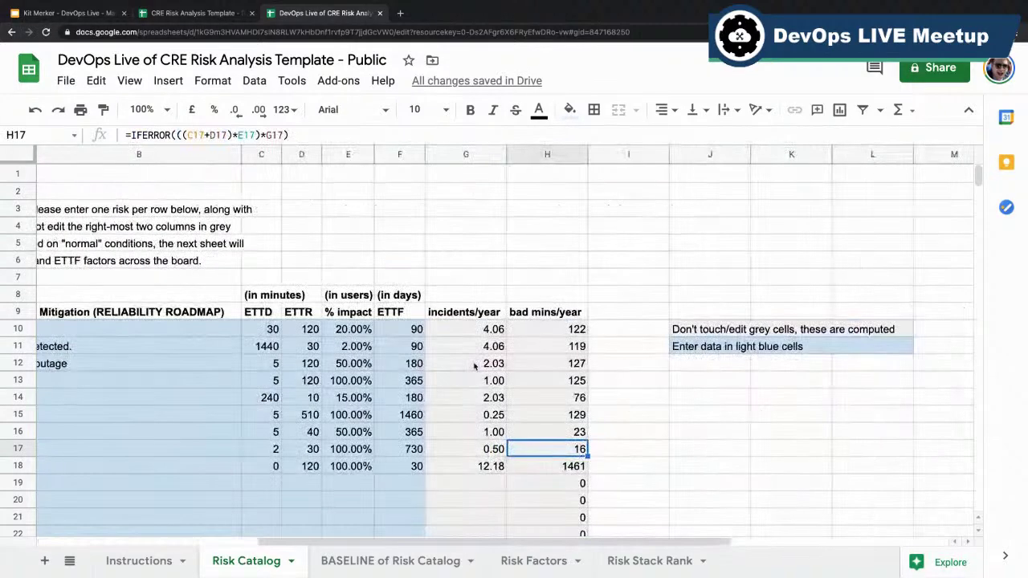
key("Left")
key("Down")
key("Right")
key("Left")
key("Left")
key("Left")
key("Left")
key("Left")
key("Left")
key("Left")
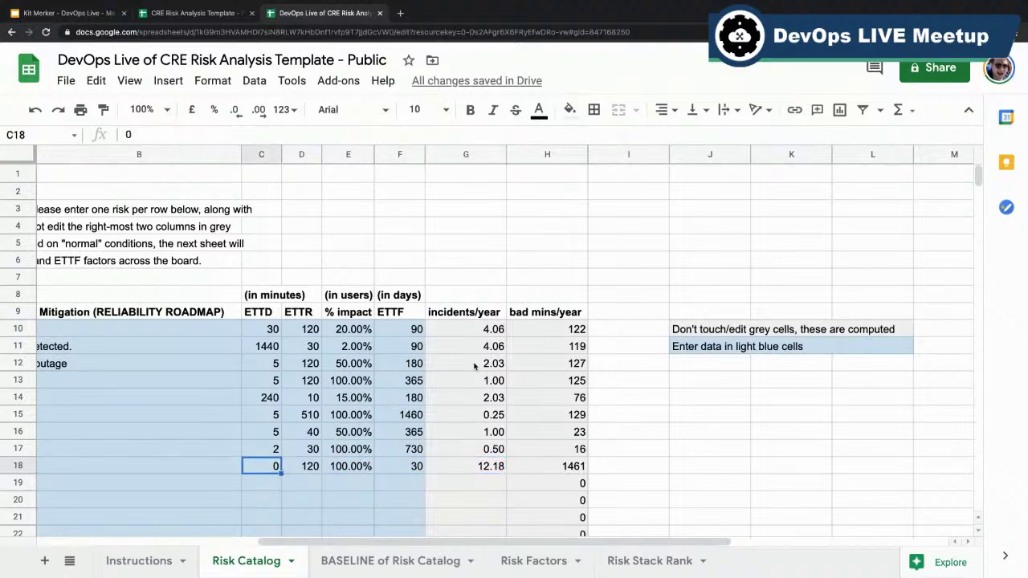
Enter "automated deploy" as the mitigation for PLANNED MAINTENANCE in B18
key("Right")
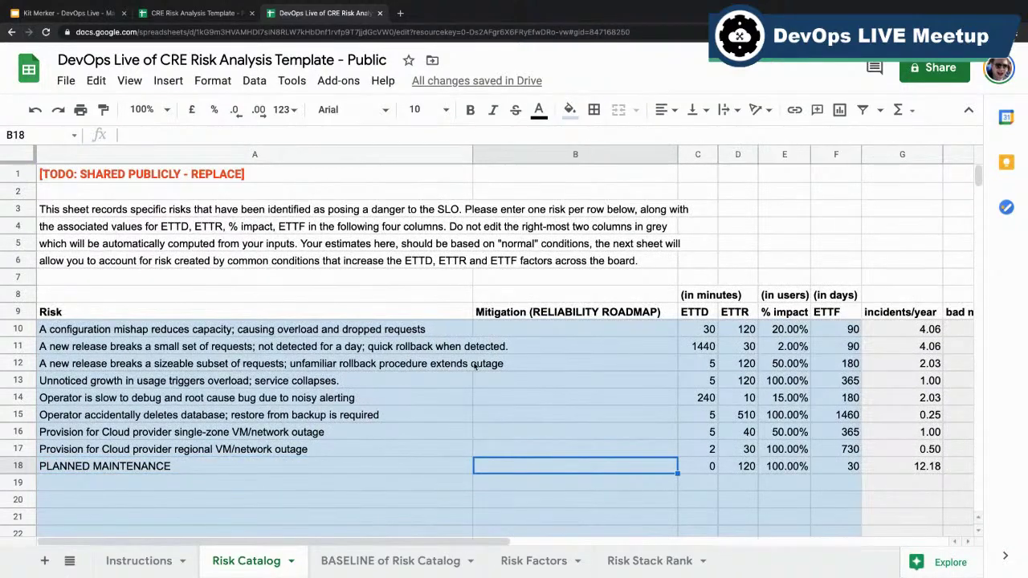
key("Right")
key("Right")
key("Left")
key("Left")
key("Left")
key("Right")
type("autoamted")
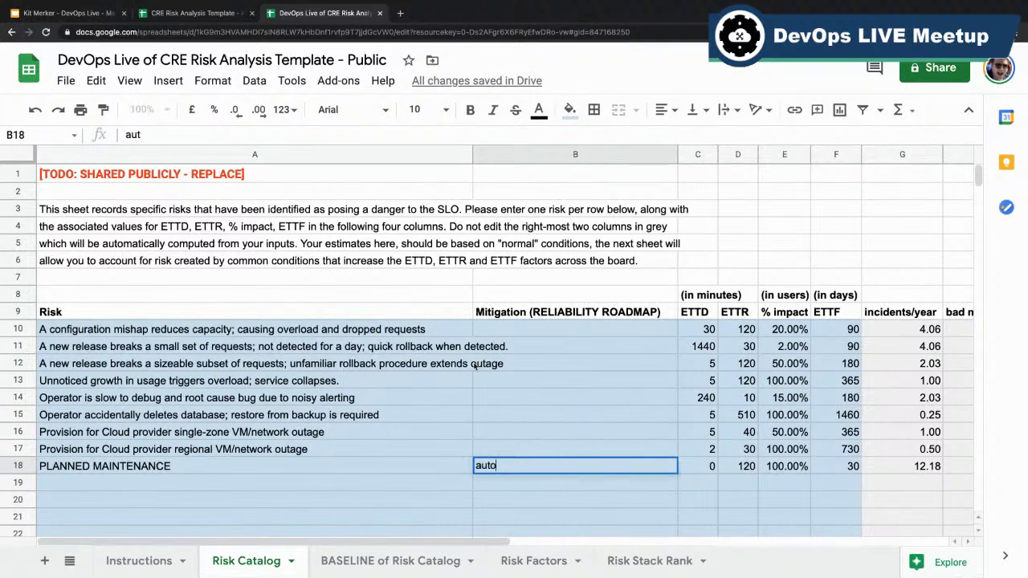
key("BackSpace")
key("BackSpace")
key("BackSpace")
key("BackSpace")
key("BackSpace")
type("mated deploy")
key("Return")
Set the PLANNED MAINTENANCE ETTR to 45 minutes and check the row's bad minutes per year
key("Up")
key("Right")
key("Right")
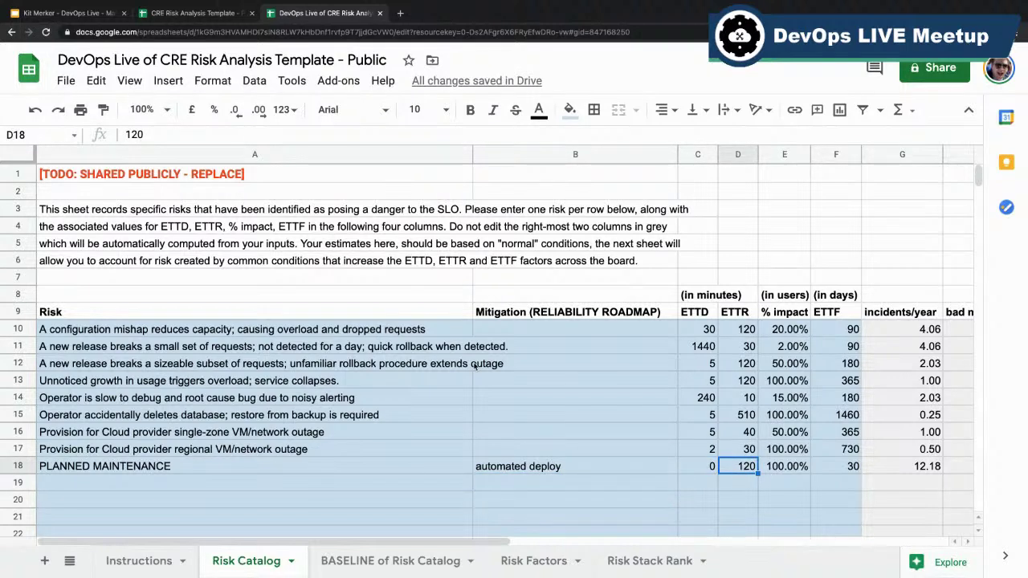
type("45")
key("Up")
key("Down")
key("Right")
key("Right")
key("Right")
key("Right")
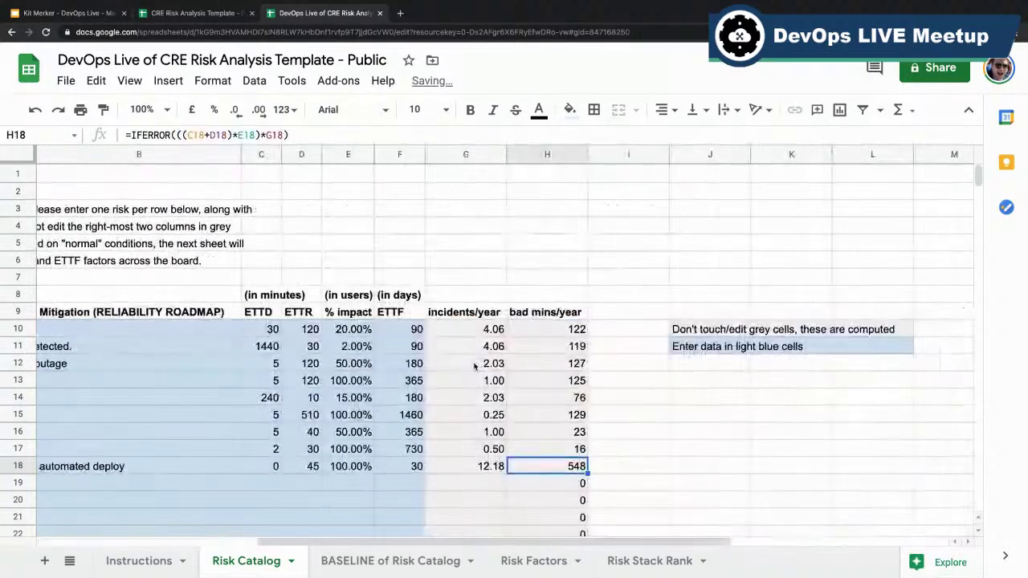
key("Left")
key("Home")
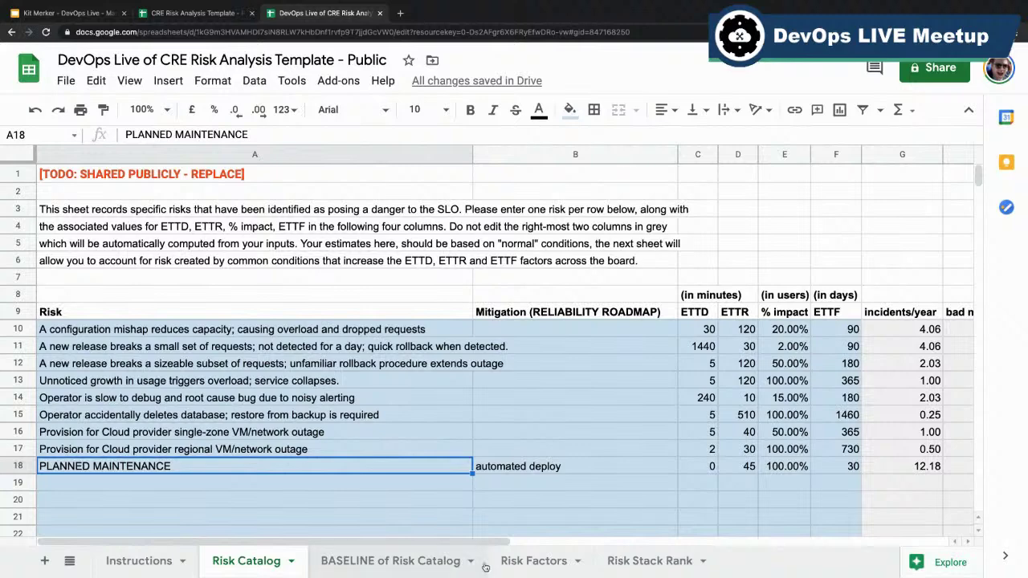
Switch to the Risk Stack Rank sheet and set the third target availability in E3 to 99.5%
left_click(652, 560)
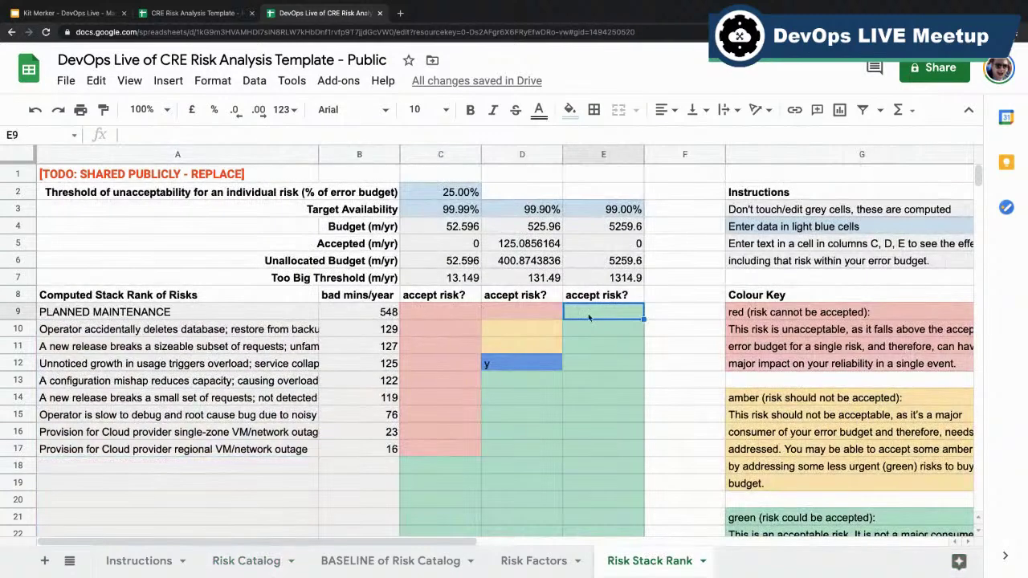
left_click(607, 210)
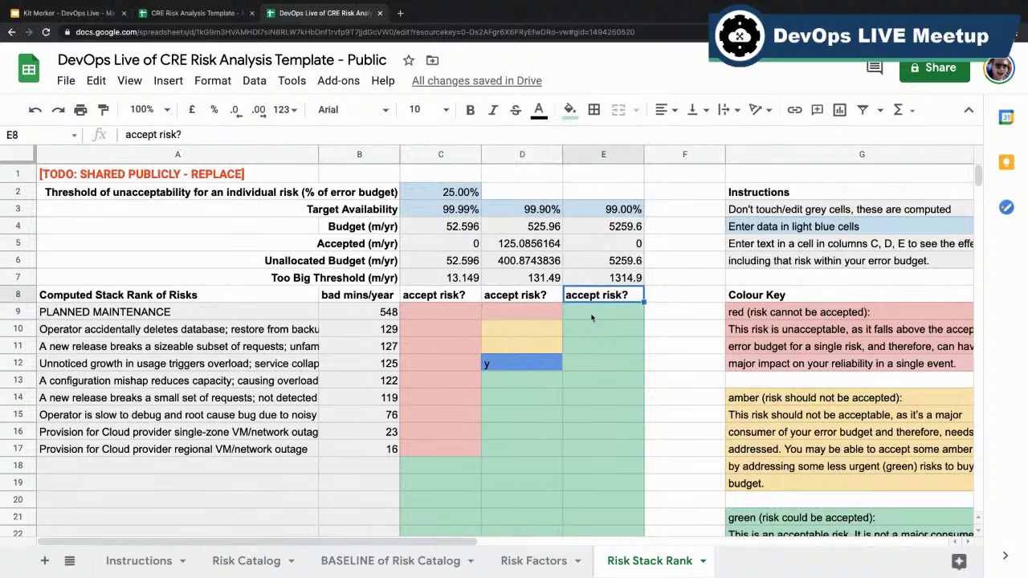
type("99.5%")
key("Return")
key("Up")
key("Return")
key("Left")
key("BackSpace")
key("Left")
type(",")
key("Right")
type("8")
key("Return")
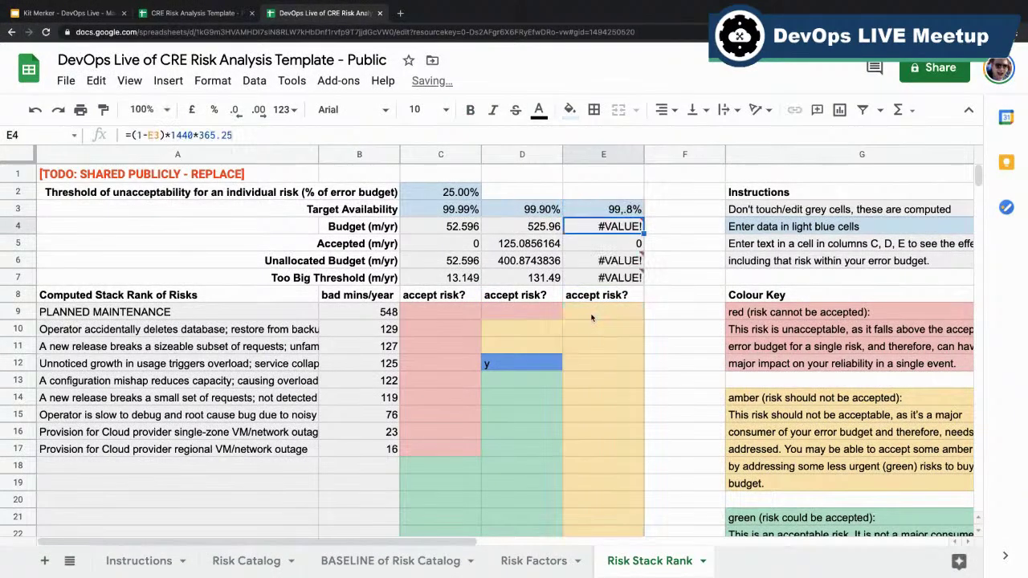
key("ctrl+z")
Set the target availability in E3 to 99.8% and check the PLANNED MAINTENANCE accept-risk cell under it
key("Return")
key("Left")
key("BackSpace")
type("8")
key("Return")
key("Up")
key("Down")
key("Down")
key("Down")
key("Down")
key("Down")
key("Down")
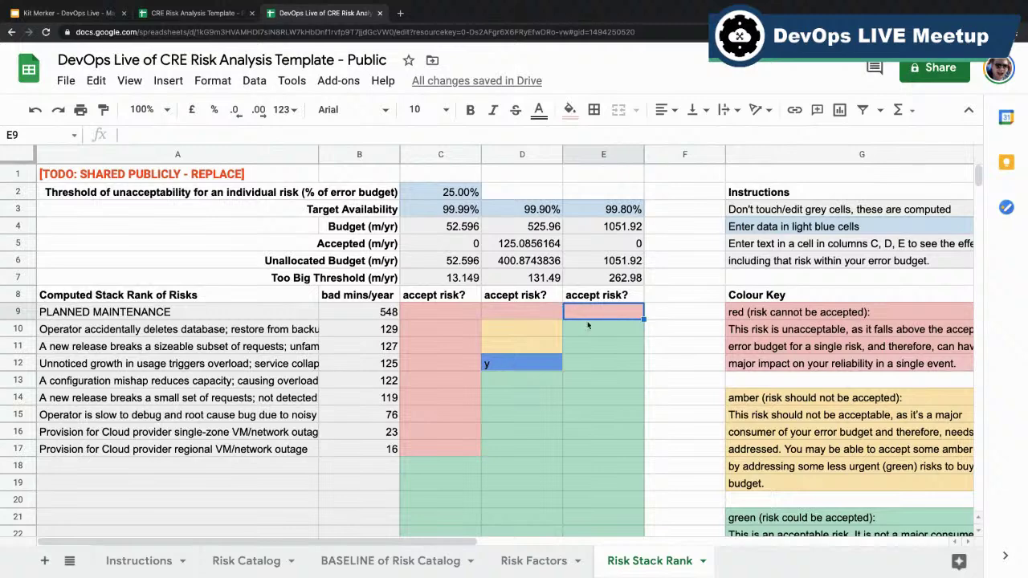
Mark the sizeable-subset release risk in D11 as accepted with "y" and clear the acceptance mark in D12
key("Left")
key("Down")
key("Down")
type("y")
key("Return")
key("Delete")
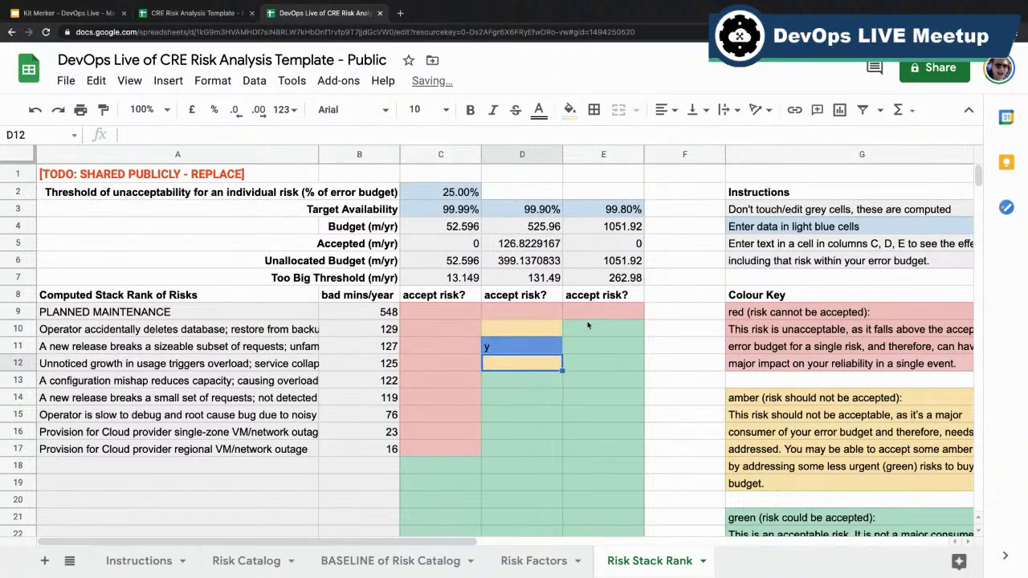
Clear the remaining acceptance mark in D11 under the 99.90% target
key("Up")
key("Delete")
key("Down")
key("Down")
key("Down")
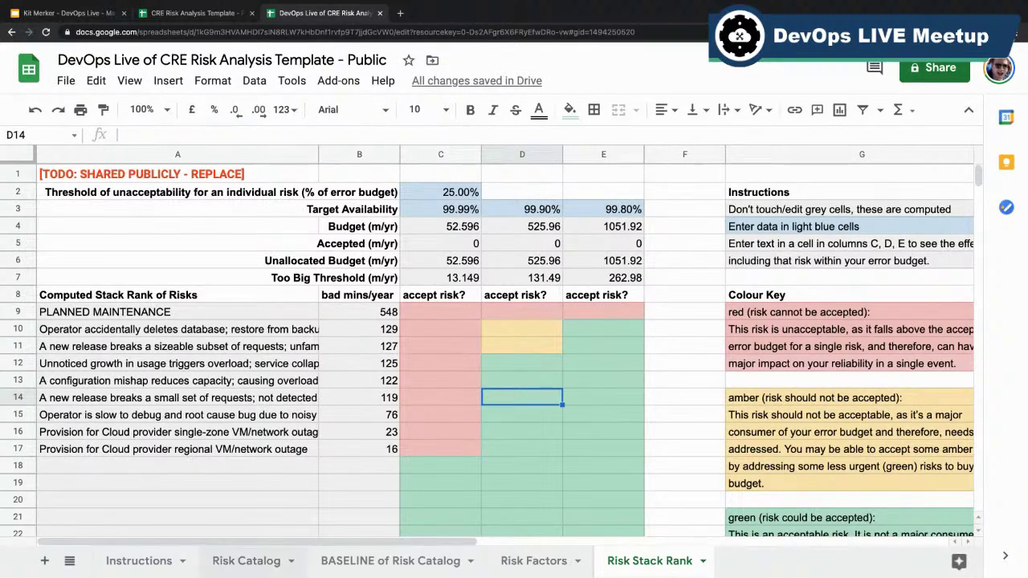
Examine the Mitigation and ETTD cells of the noisy alerting risk in the Risk Catalog sheet
left_click(254, 565)
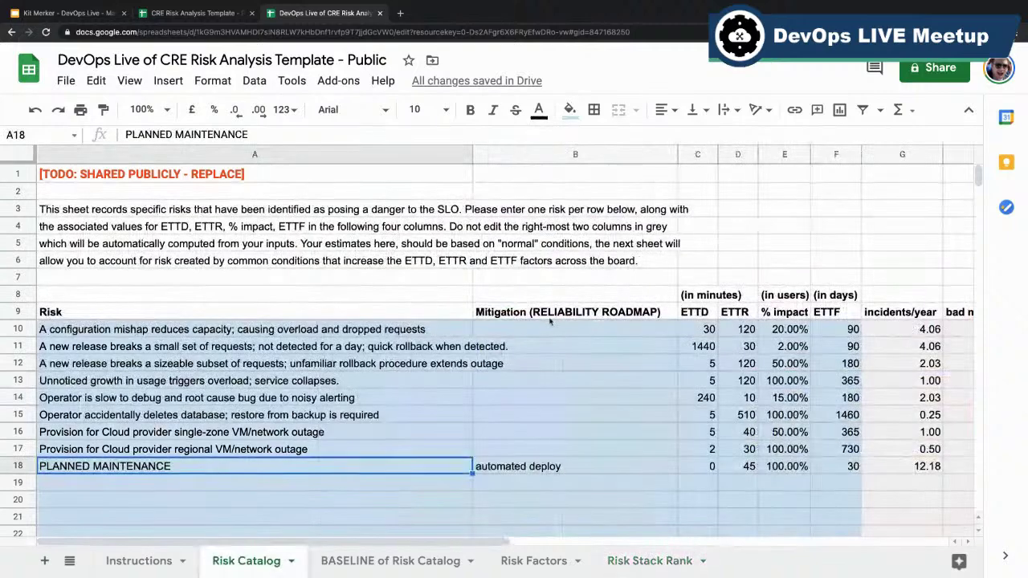
left_click(576, 379)
left_click(675, 394)
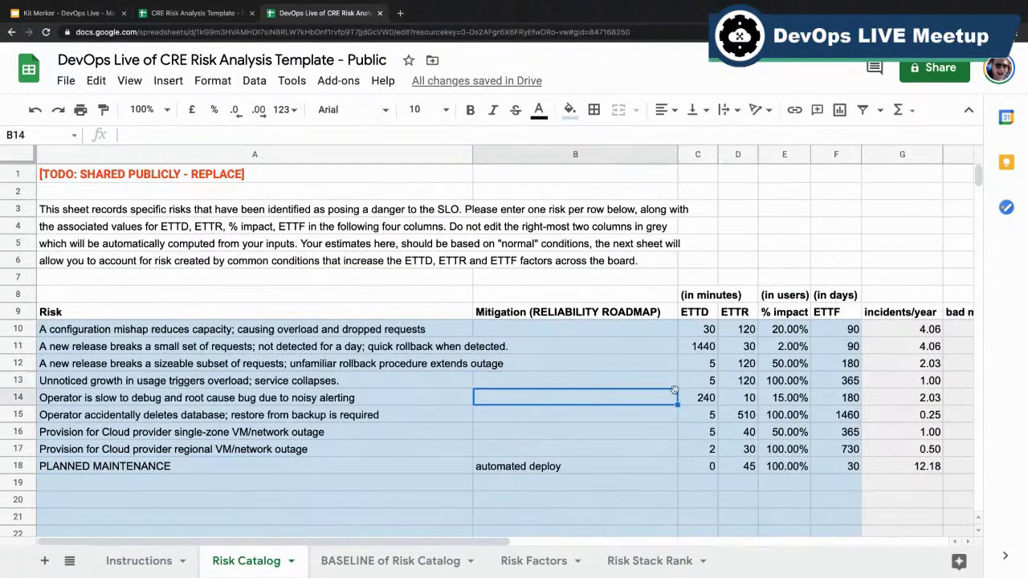
key("Left")
key("Right")
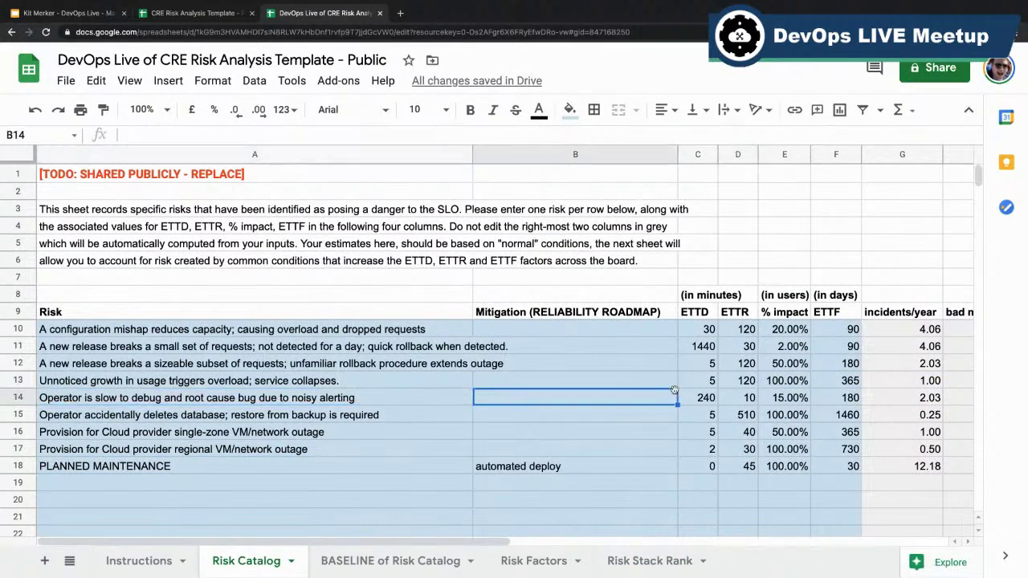
key("Left")
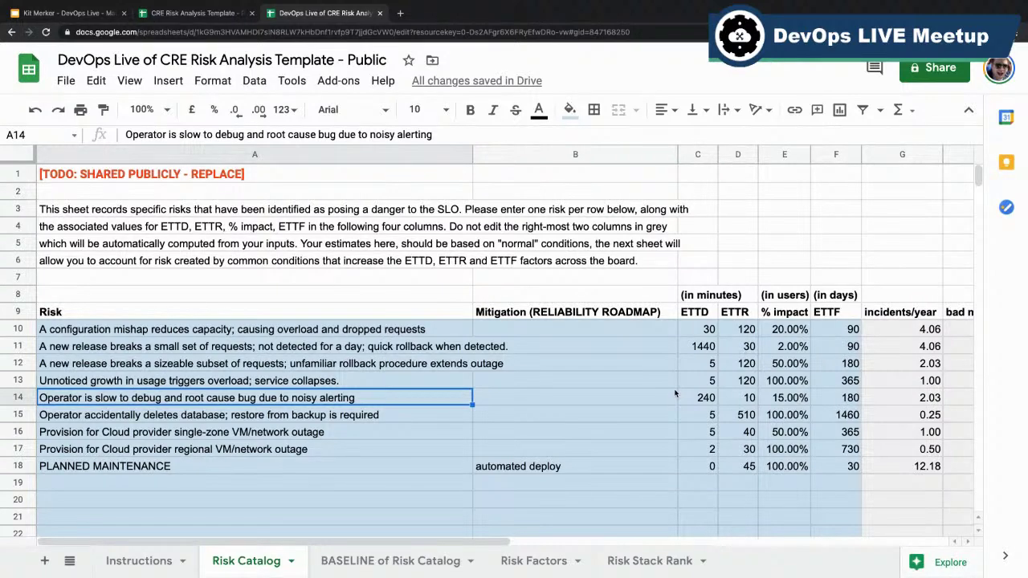
key("Right")
key("Right")
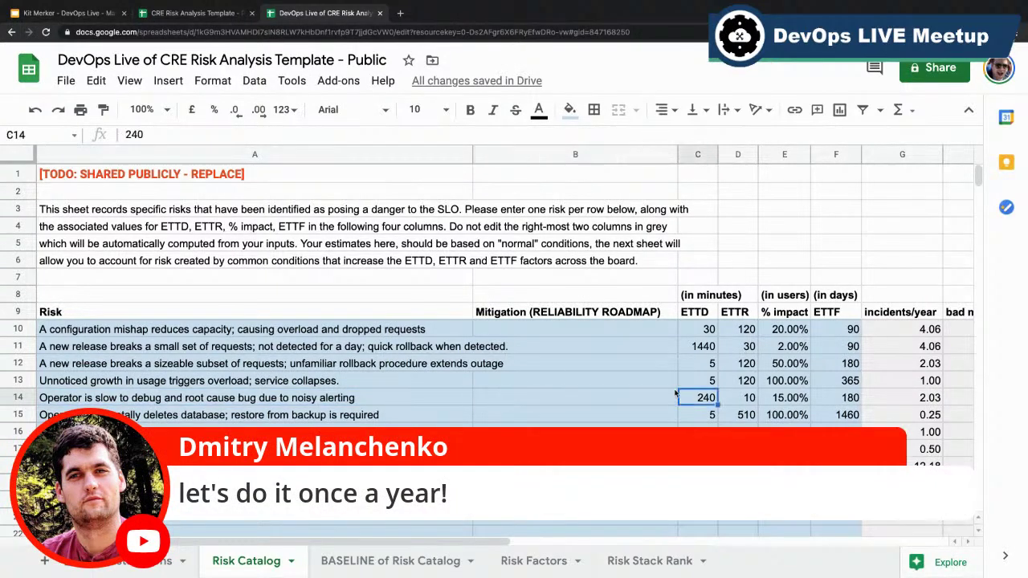
key("Left")
Set the PLANNED MAINTENANCE ETTF to 365 days and check the risk's ranking in the Risk Stack Rank sheet
key("Down")
key("Down")
key("Down")
key("Down")
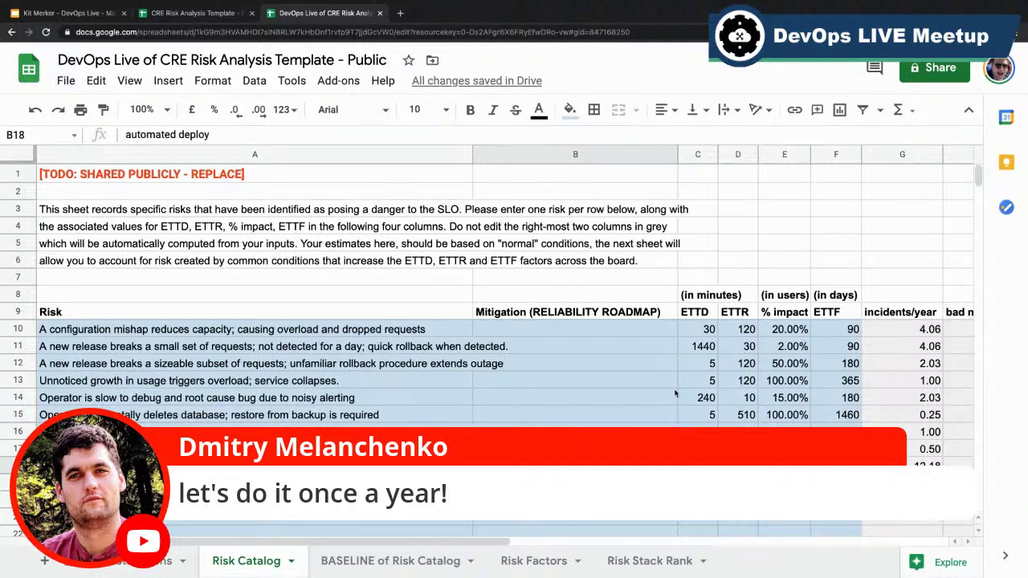
key("Left")
key("Right")
key("Right")
key("Right")
key("Right")
key("Right")
key("Left")
key("Right")
type("3")
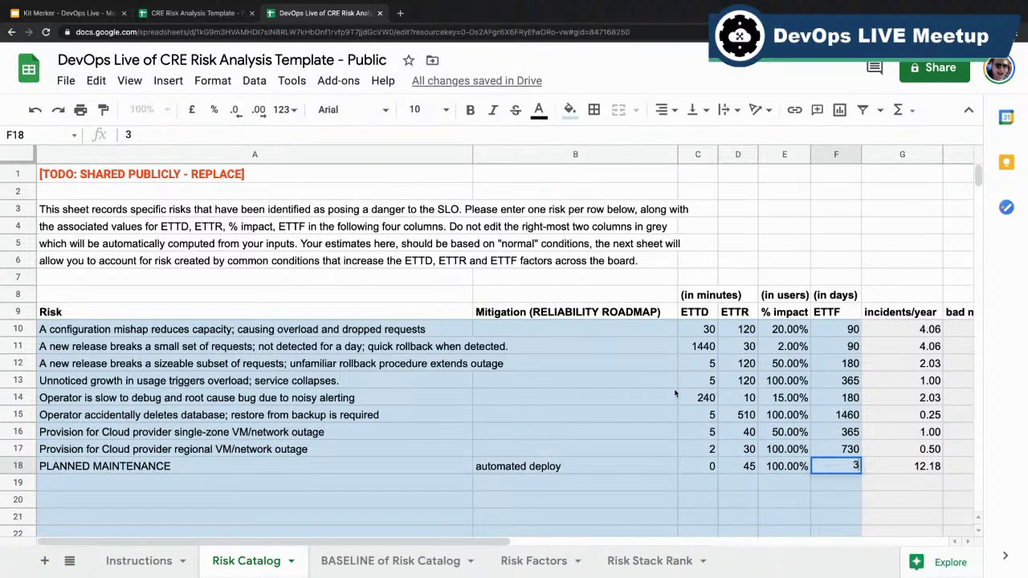
type("65")
key("Return")
key("Up")
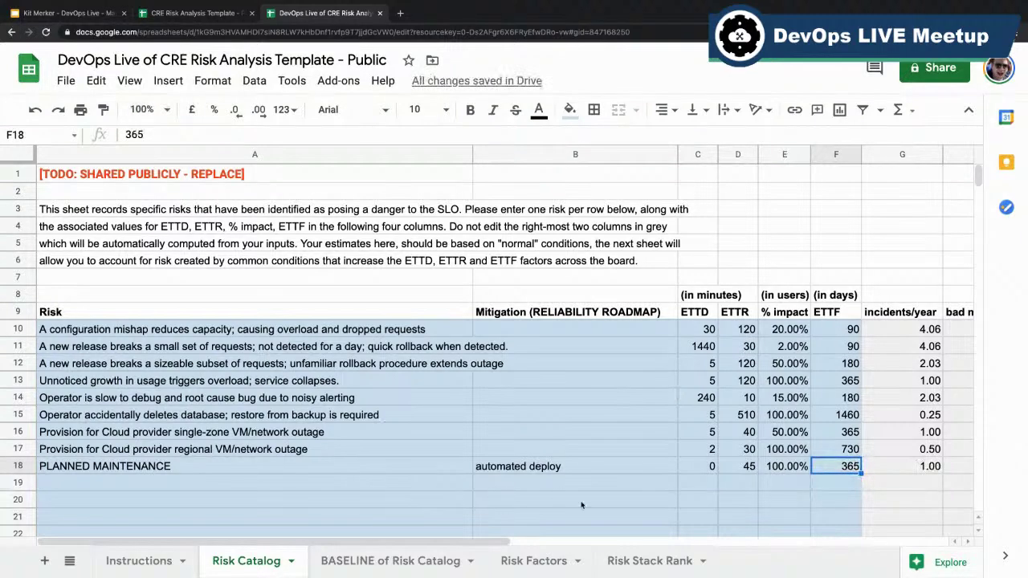
left_click(651, 560)
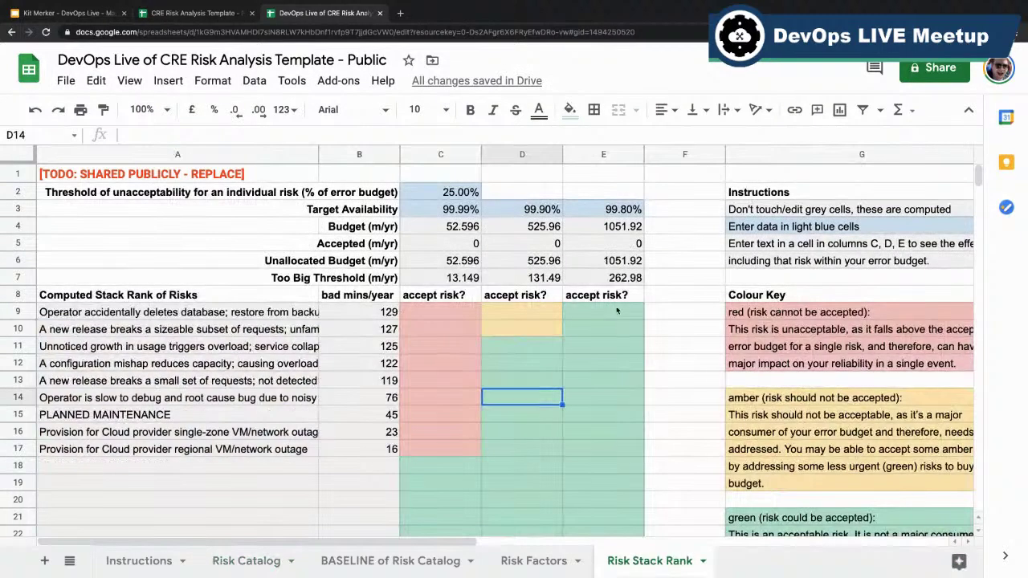
left_click(588, 302)
key("Down")
key("Left")
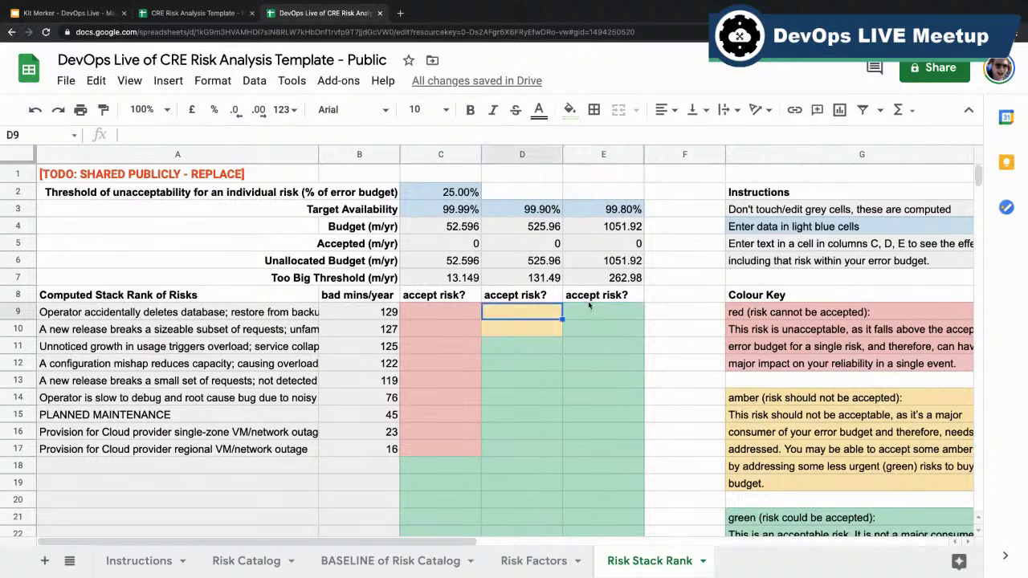
key("Down")
key("Left")
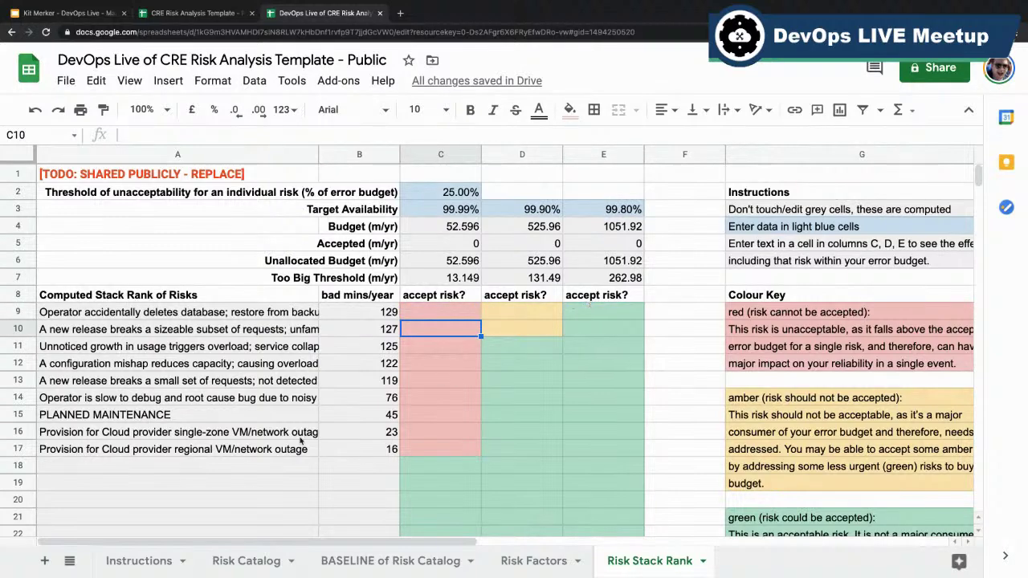
Examine the Mitigation, ETTD, ETTR and % impact cells of the accidental database deletion risk in the Risk Catalog sheet
left_click(237, 561)
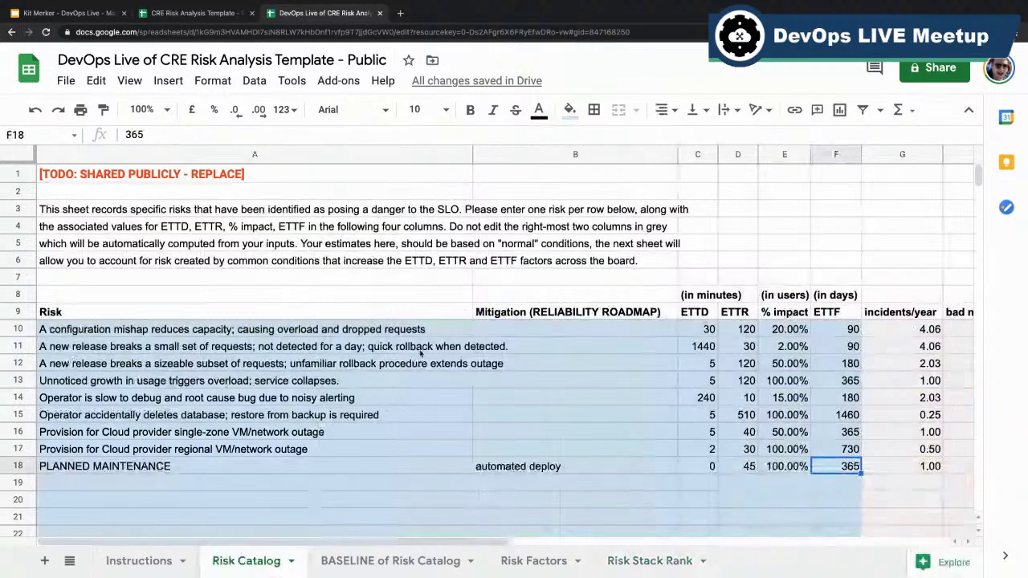
left_click(491, 414)
key("Down")
key("Up")
key("Left")
key("Right")
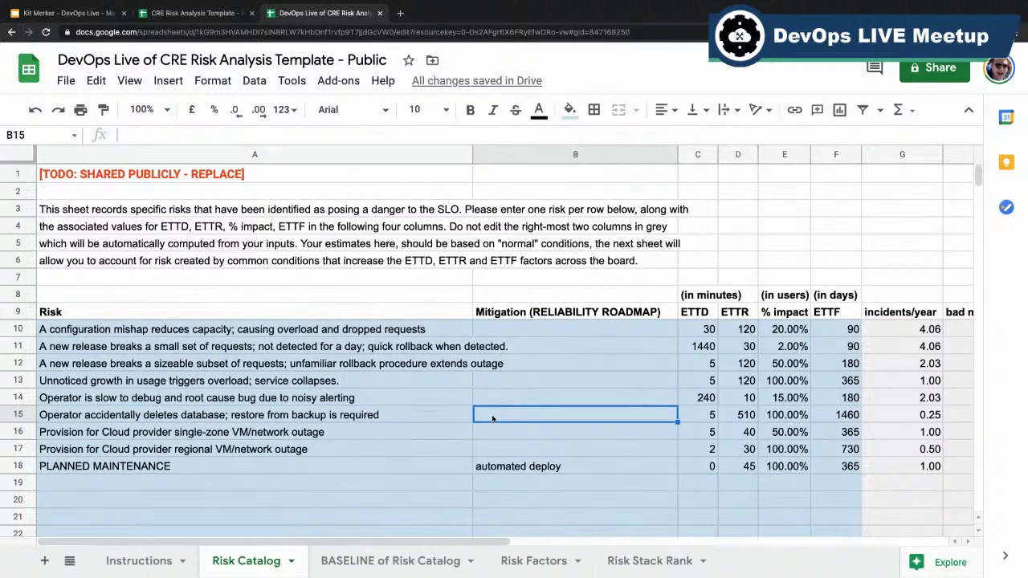
key("Right")
key("Right")
key("Right")
key("Left")
key("Right")
key("Left")
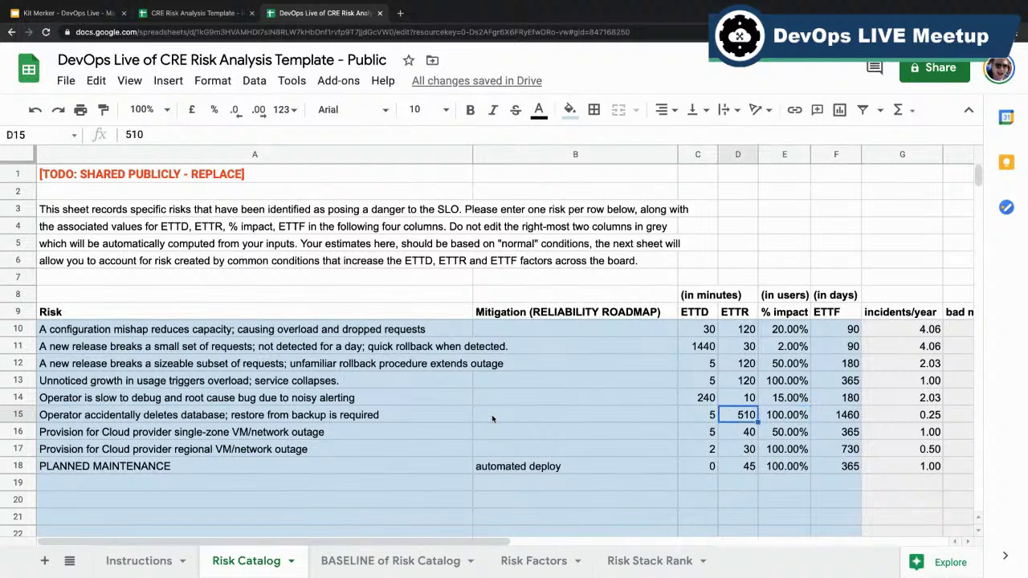
left_click(491, 414)
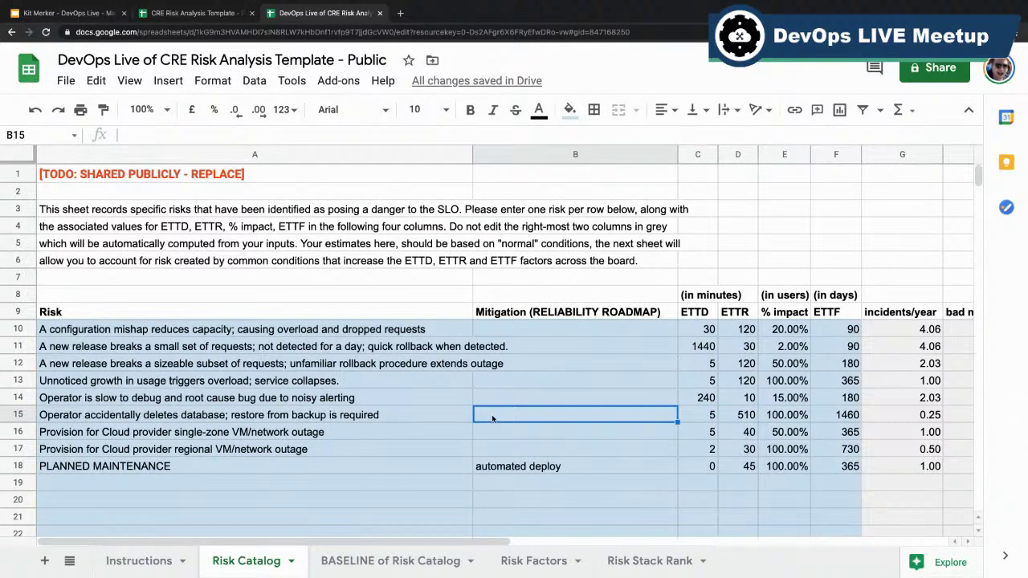
type("hot standby")
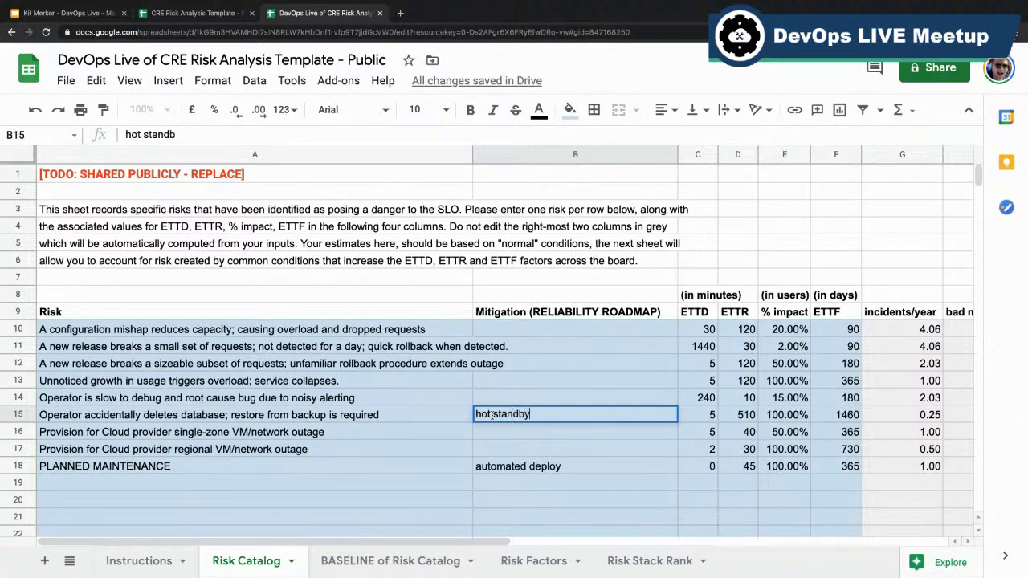
type("/acti")
key("Return")
key("Up")
key("Right")
key("Left")
key("Left")
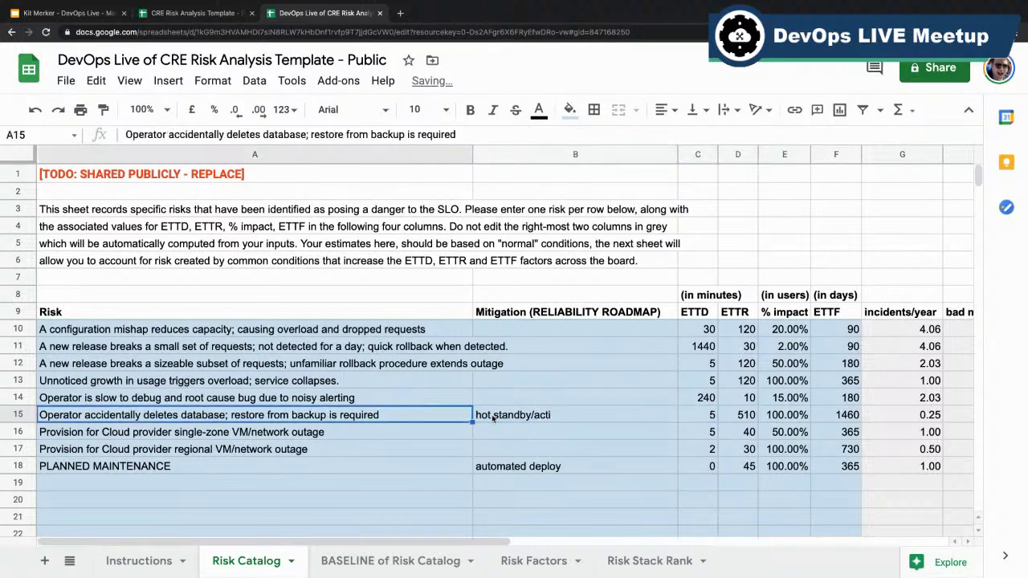
key("Right")
key("Delete")
Enter "shard customers into 2 databases" as the mitigation for the accidental database deletion risk
type("shard customers")
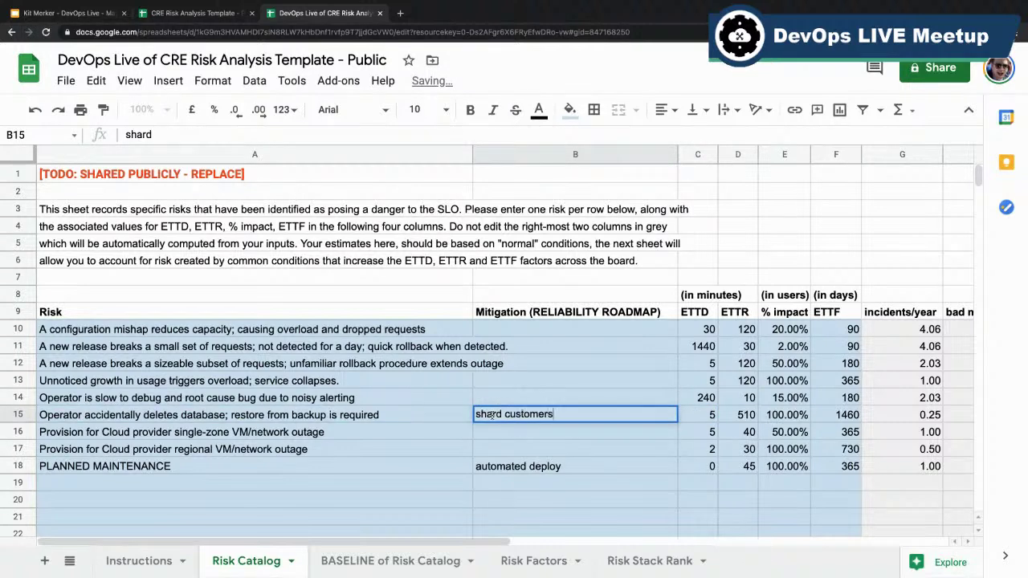
type("  into 2 databases")
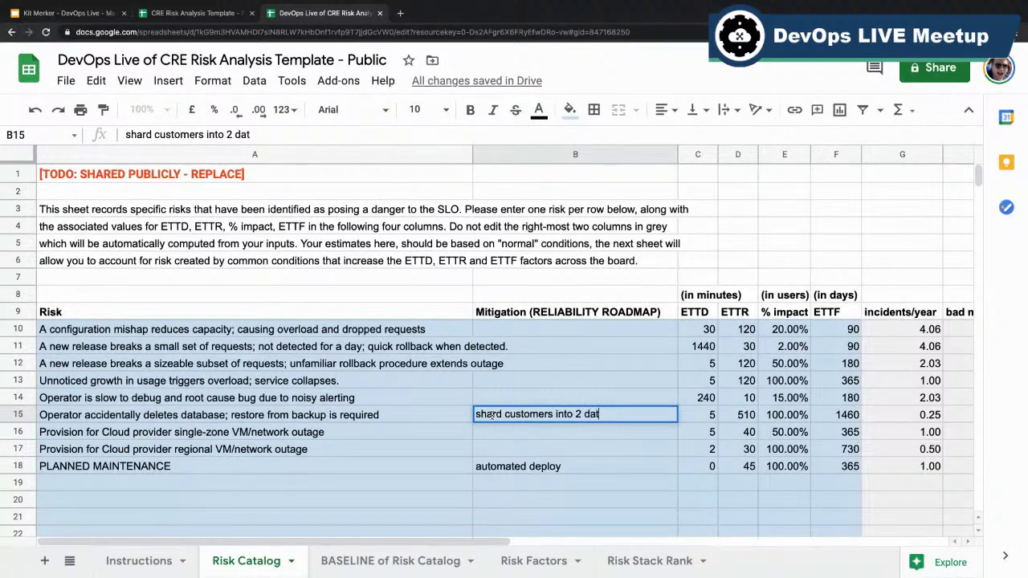
key("Return")
Set the % impact of the accidental database deletion risk to 50%
key("Up")
key("Right")
key("Right")
key("Right")
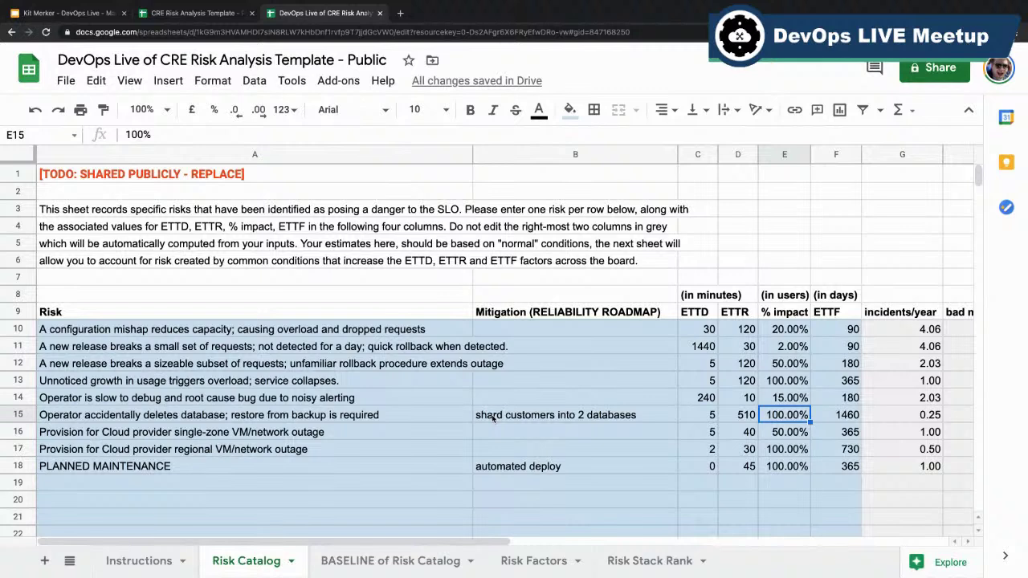
type("50%")
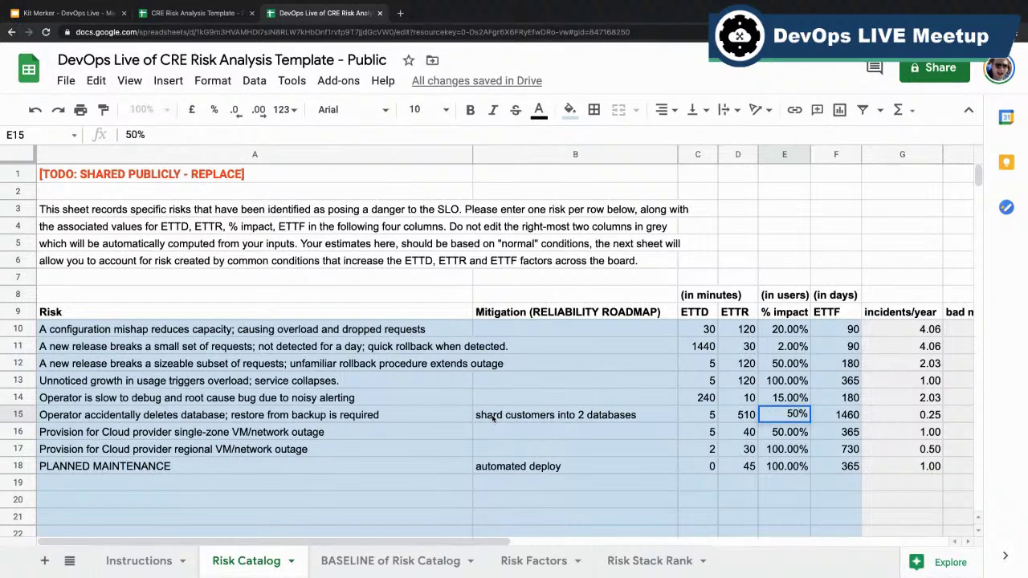
key("Return")
key("Up")
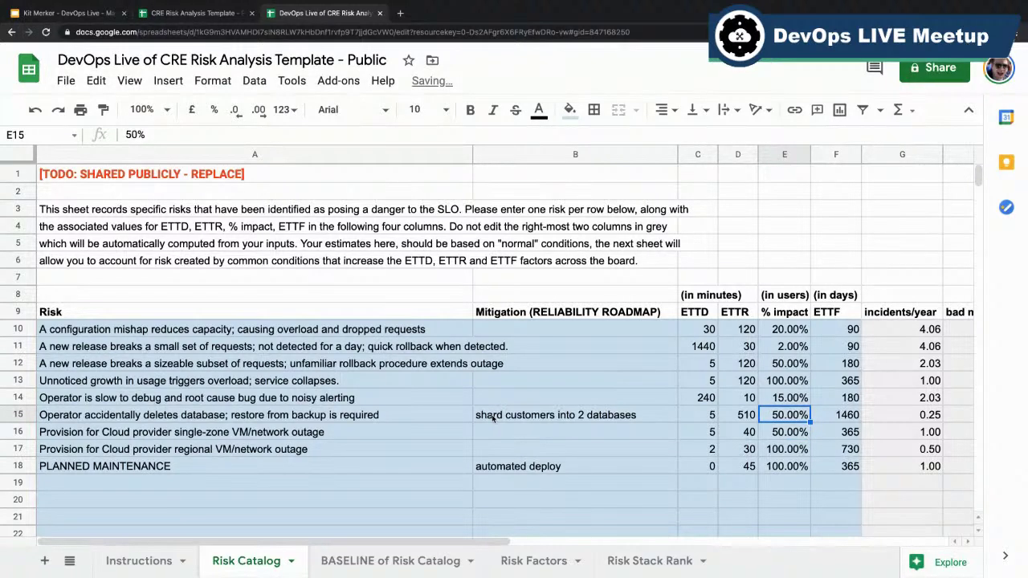
Check the accidental database deletion risk's rank and bad minutes per year in the Risk Stack Rank sheet
left_click(639, 560)
key("Left")
key("Left")
key("Down")
key("Down")
key("Down")
key("Down")
key("Up")
key("Up")
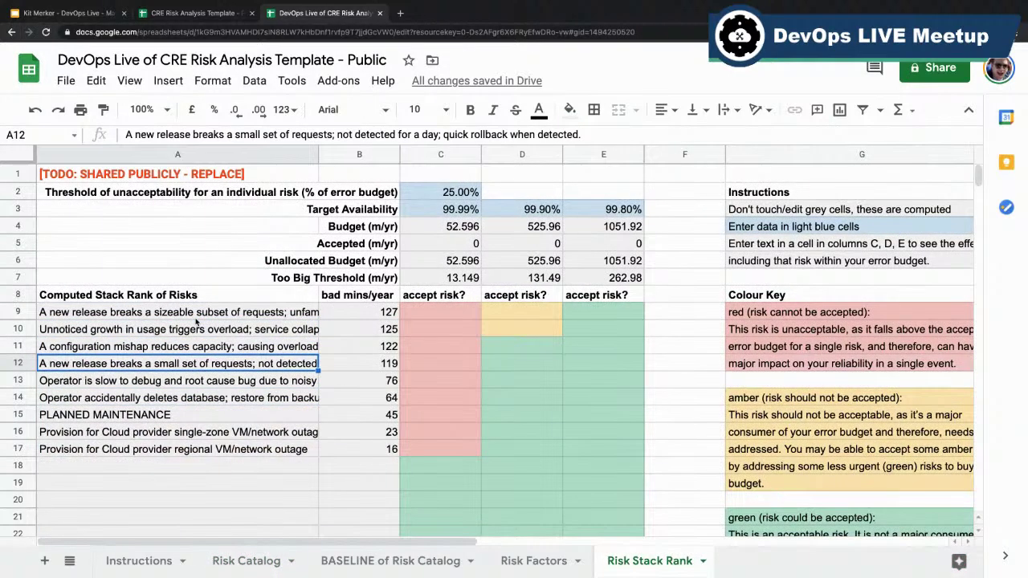
key("Down")
key("Down")
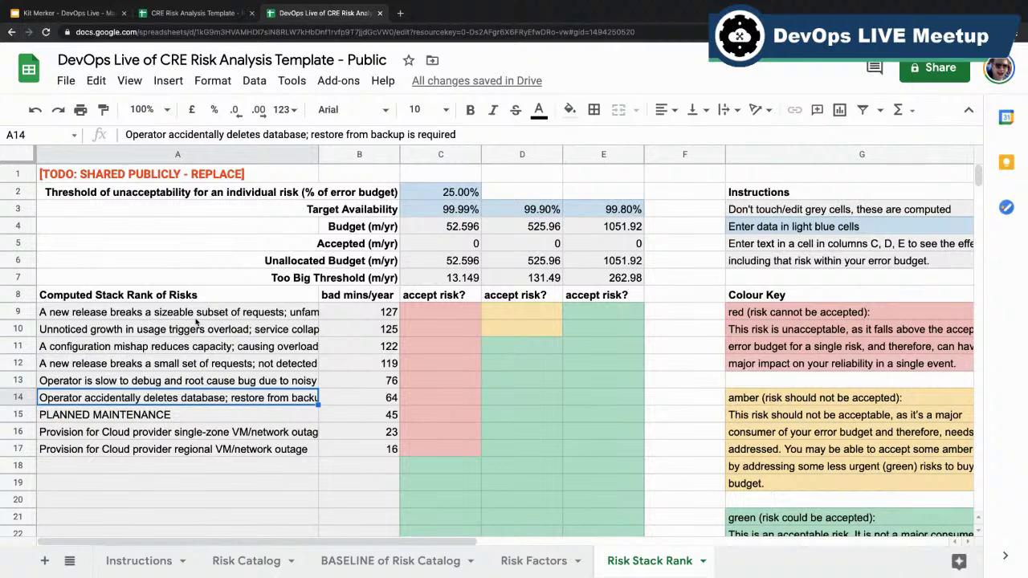
key("Right")
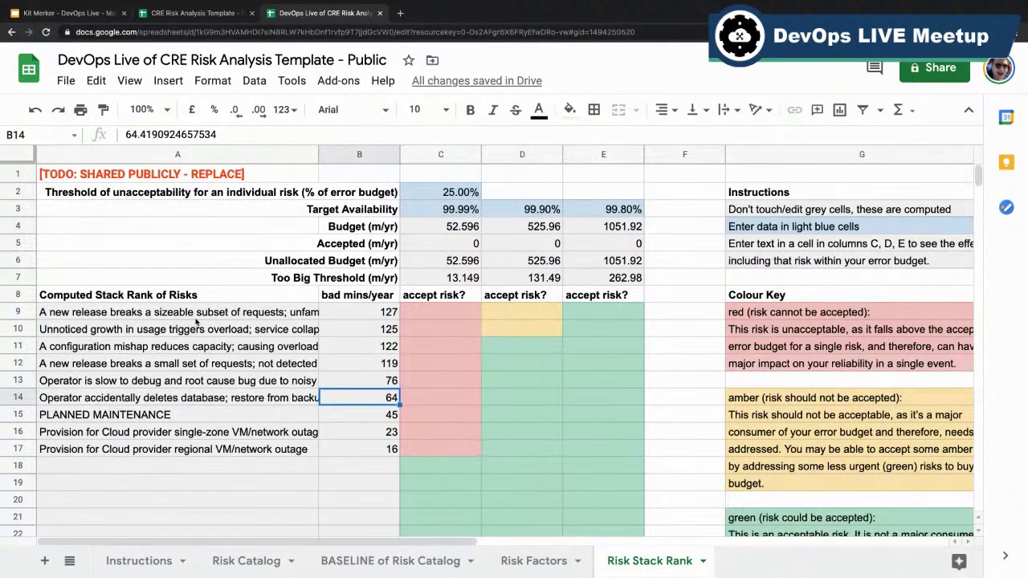
key("Left")
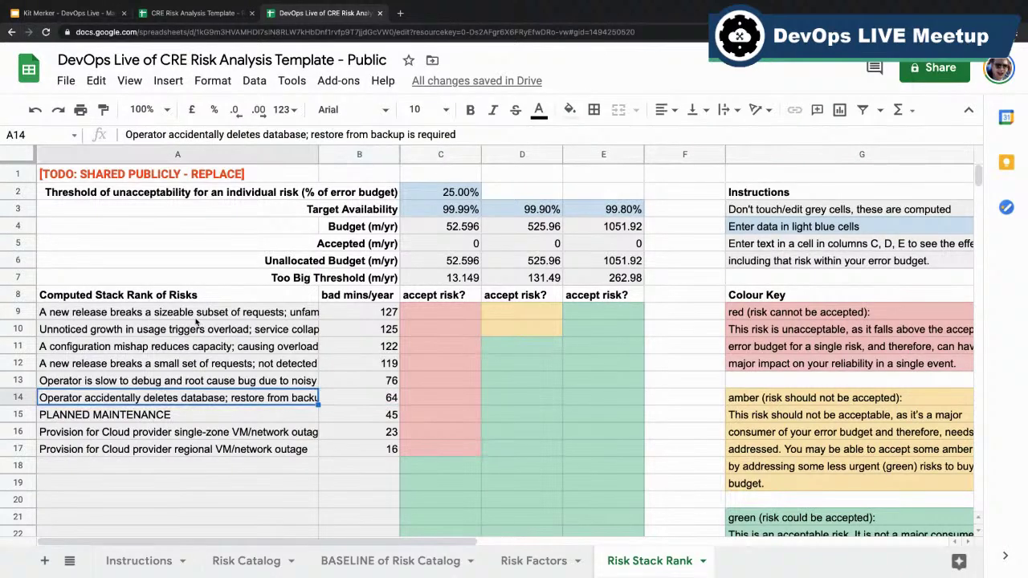
key("Right")
key("Left")
key("Right")
key("Left")
key("Right")
key("Right")
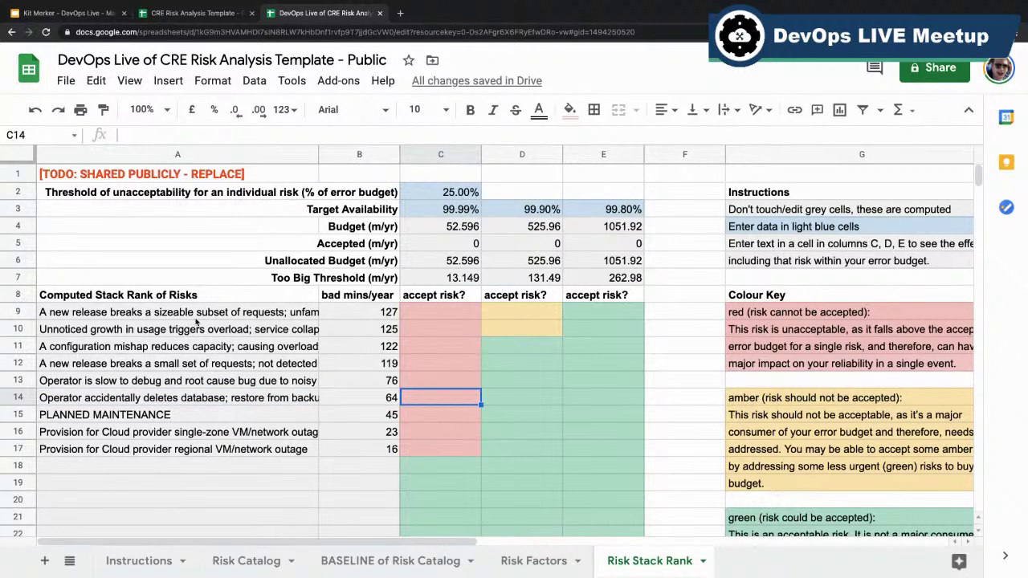
key("Left")
key("Left")
key("Right")
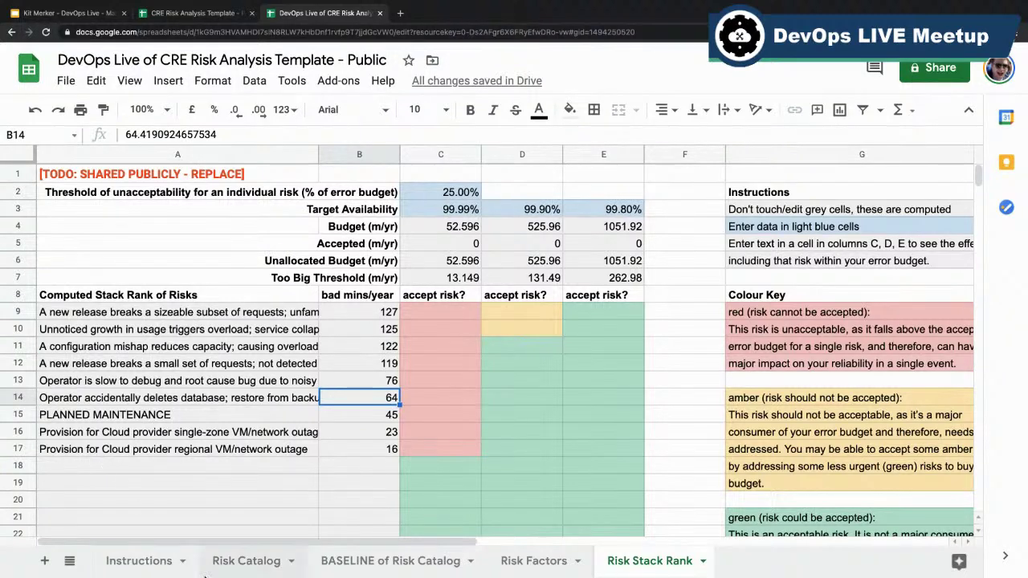
In the Risk Catalog sheet, enter "autoscaling, capacity overhead" as the mitigation for the unnoticed usage growth risk
left_click(265, 562)
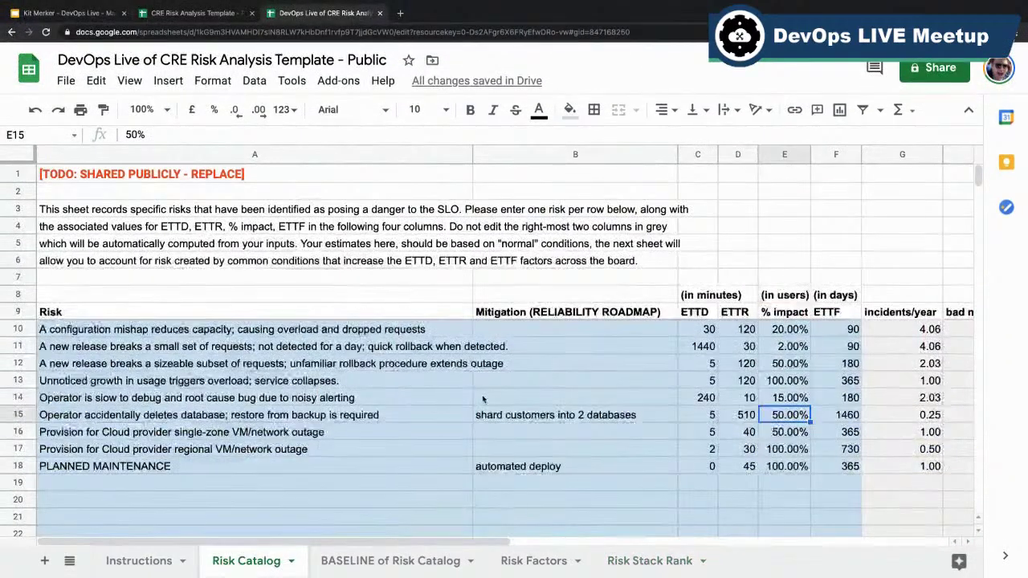
left_click(483, 400)
key("Up")
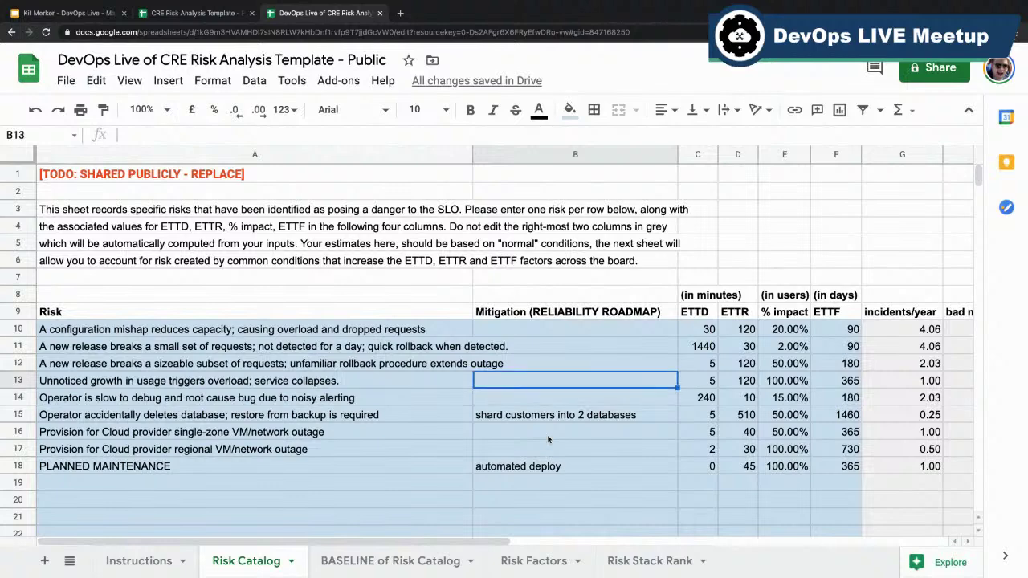
key("Left")
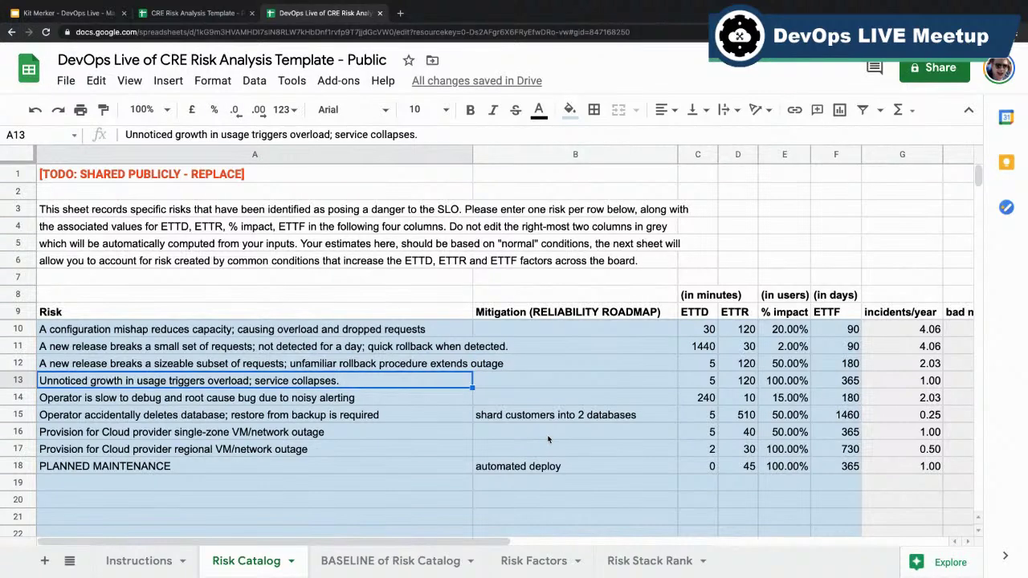
key("Right")
key("Right")
key("Left")
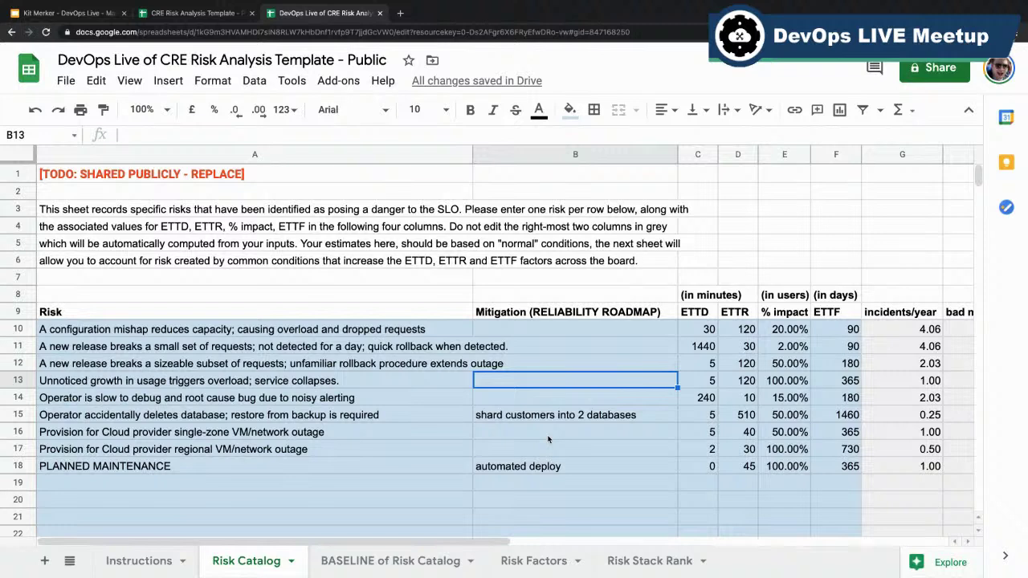
key("Left")
key("Right")
type("auto")
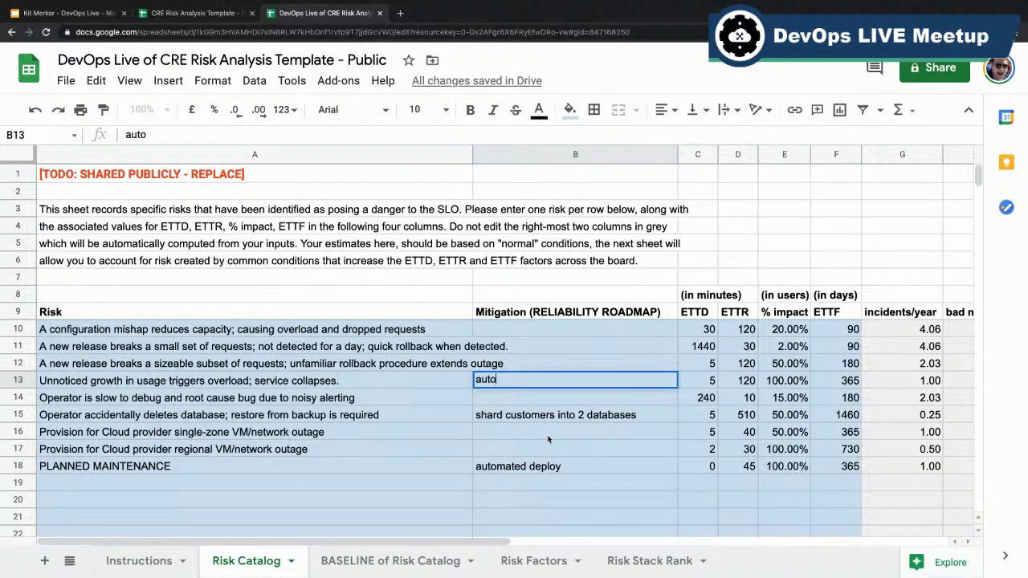
type("scaling, capac")
key("BackSpace")
type("acity overhead")
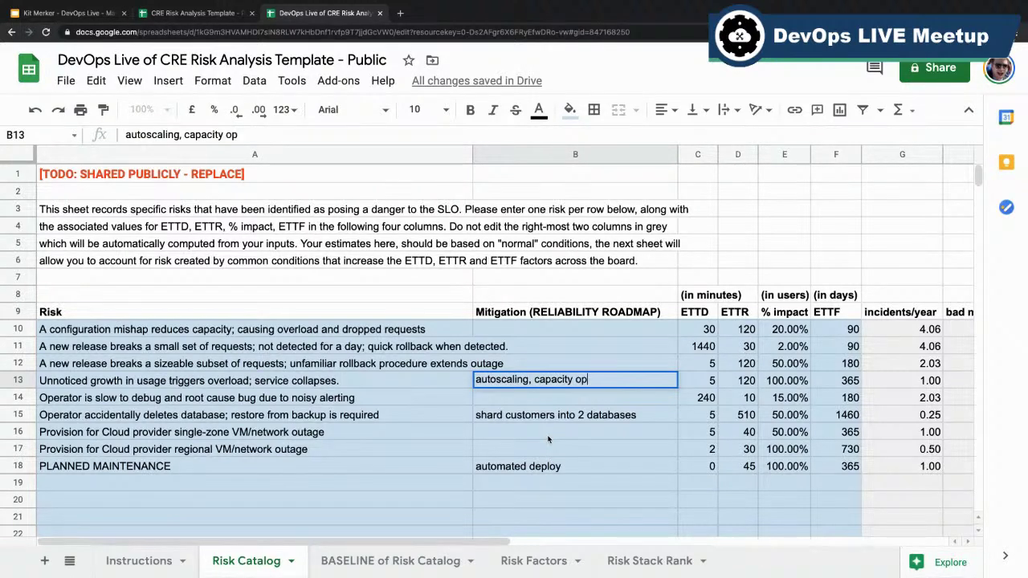
key("Return")
Set the ETTR of the unnoticed usage growth risk to 10 minutes
key("Up")
key("Right")
key("Right")
key("Right")
key("Right")
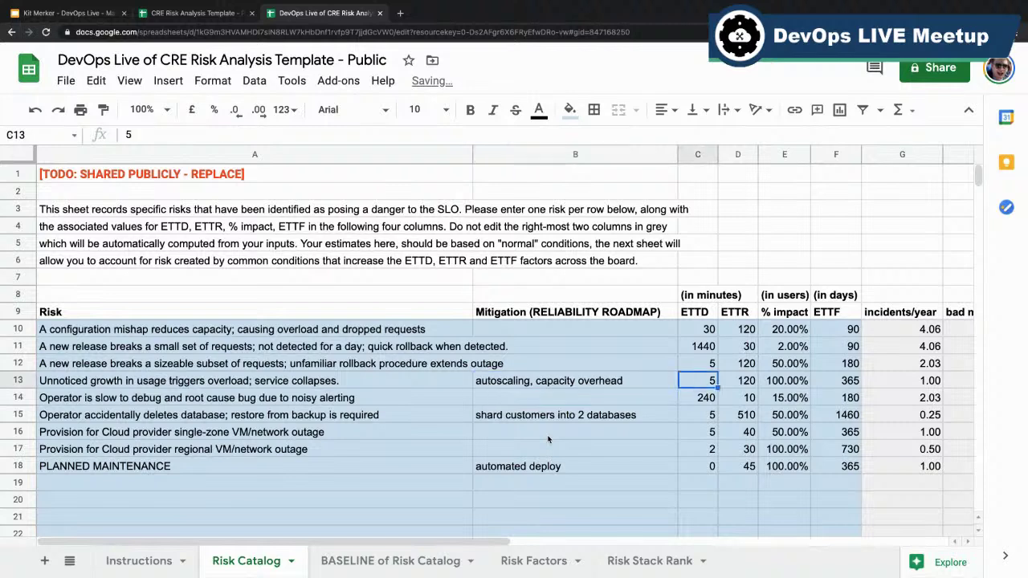
key("Left")
key("Left")
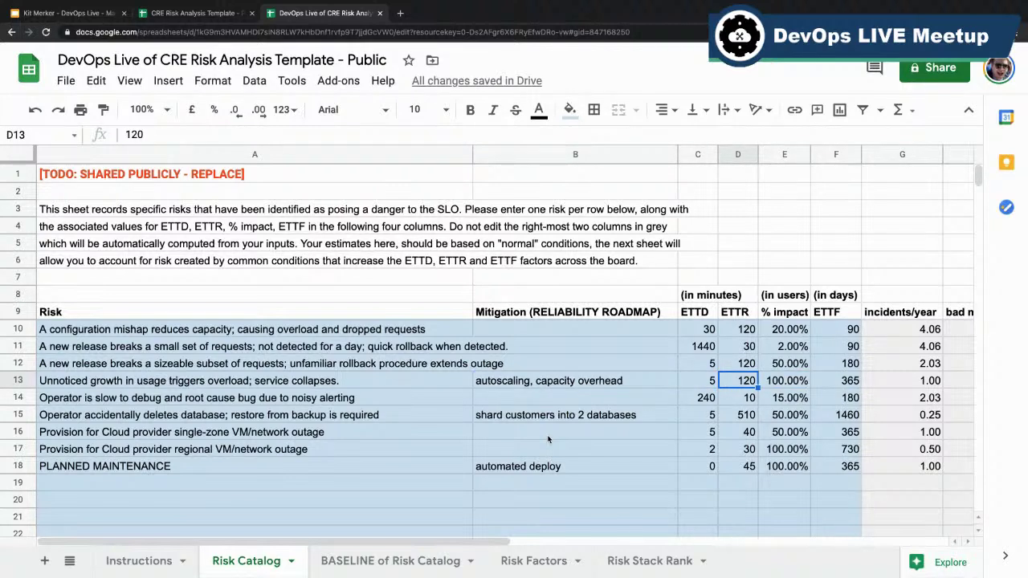
type("10")
key("Tab")
Review the unnoticed usage growth risk's estimate cells and check its ranking in the Risk Stack Rank sheet
key("shift+Tab")
key("Tab")
key("Tab")
key("shift+Tab")
key("Tab")
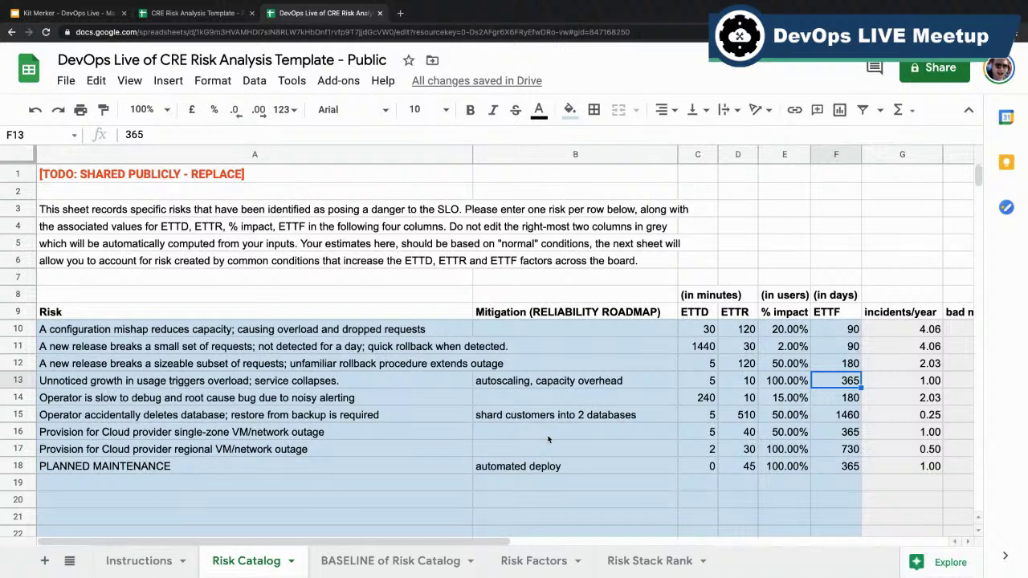
key("shift+Tab")
key("shift+Tab")
key("shift+Tab")
key("shift+Tab")
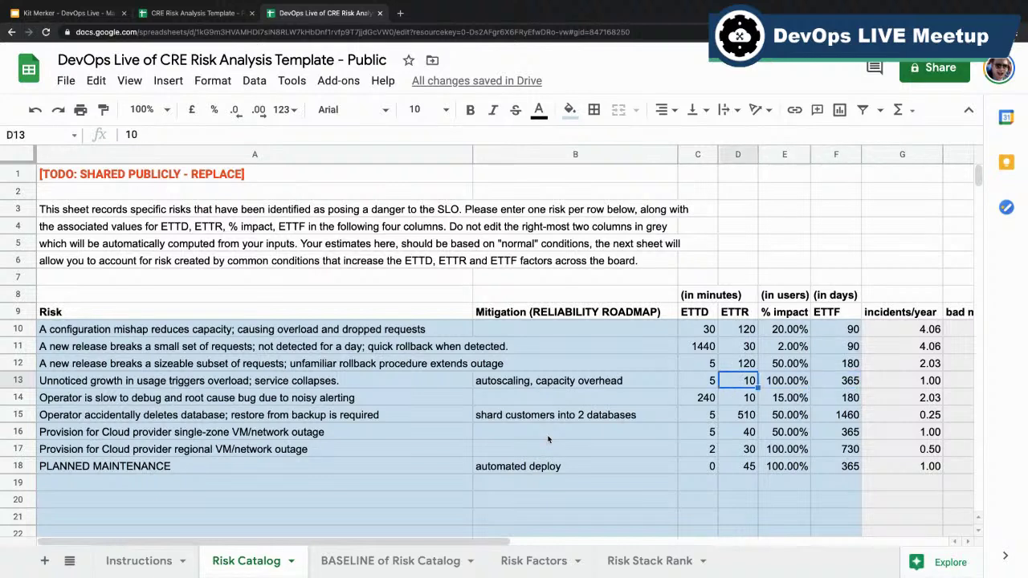
key("Tab")
key("Tab")
left_click(652, 561)
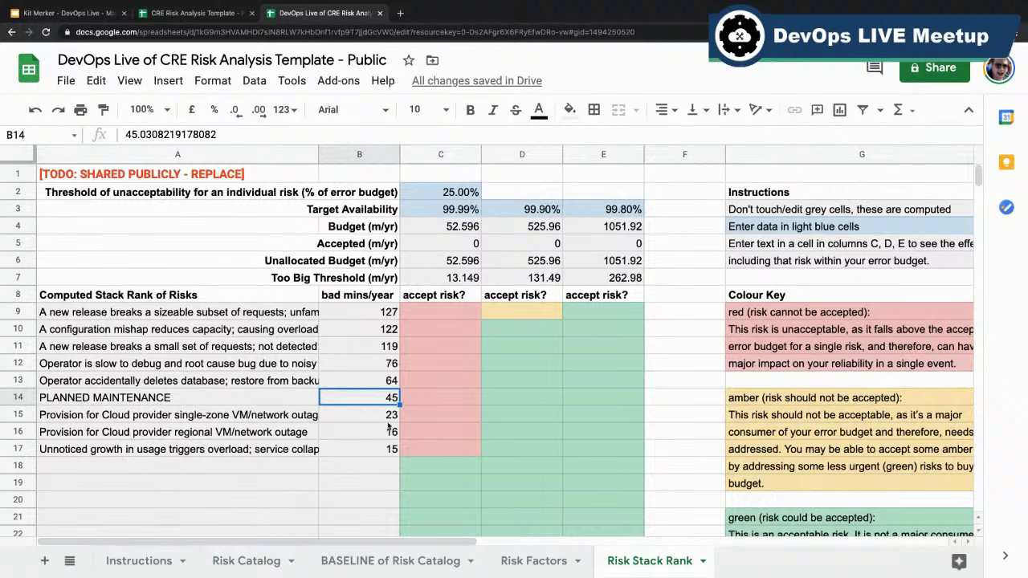
In the Risk Catalog sheet, enter "add config testing" as the mitigation for the configuration mishap risk
left_click(244, 560)
left_click(512, 364)
key("Up")
key("Up")
type("ad")
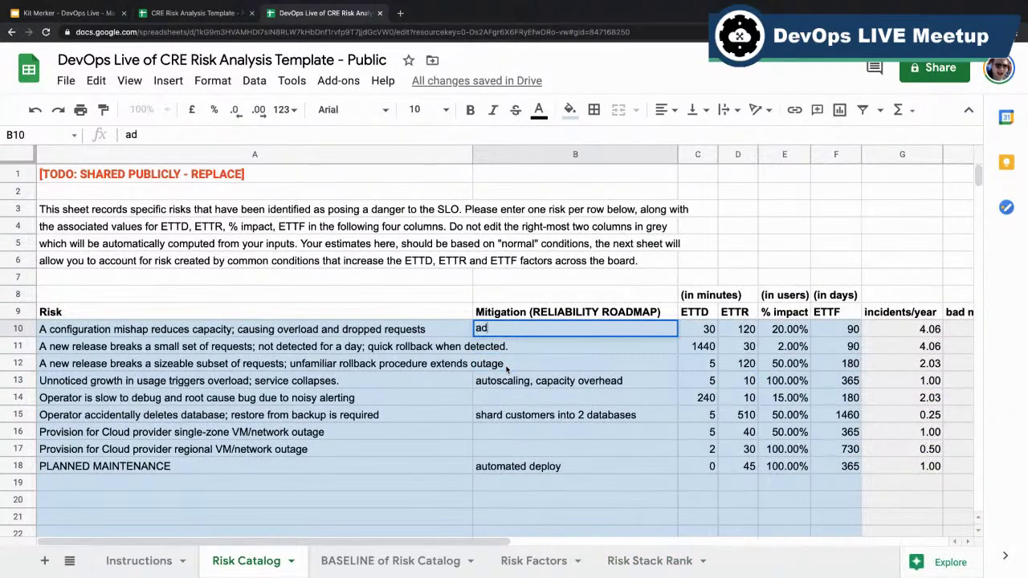
type("d config testing")
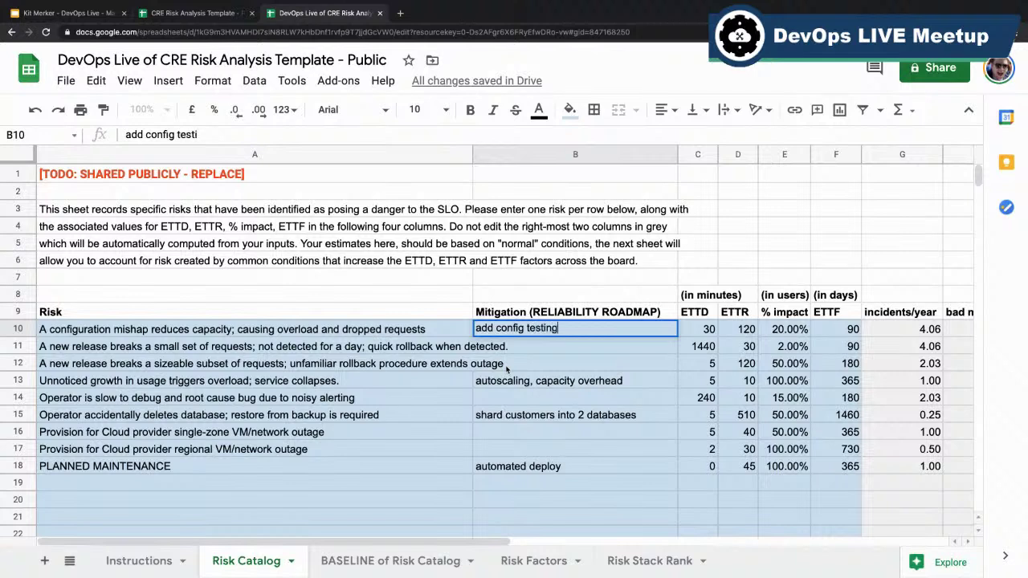
key("Return")
Examine the ETTD, ETTR, % impact and ETTF cells of the configuration mishap risk
key("Up")
key("Right")
key("Right")
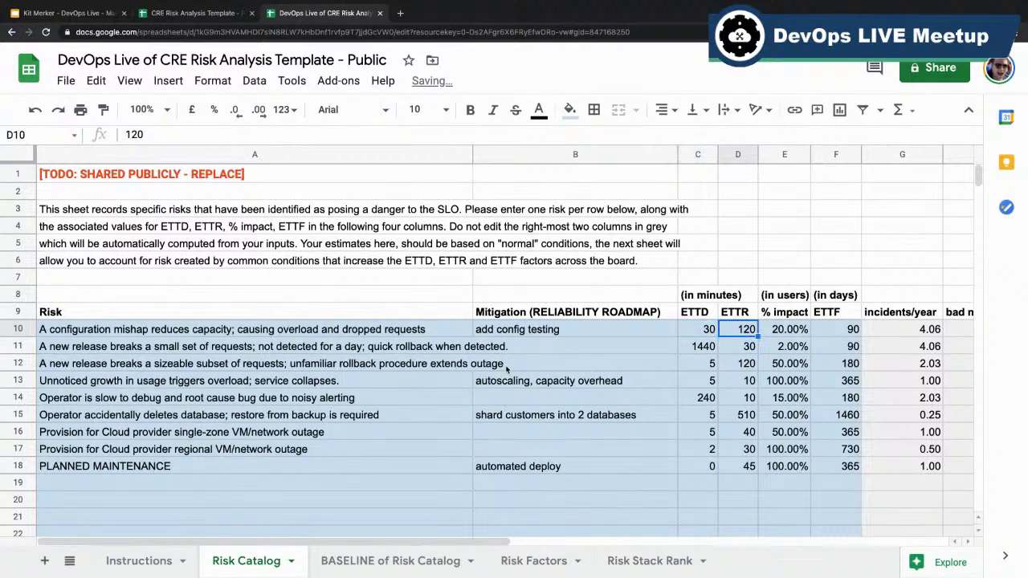
key("Left")
key("Right")
key("Right")
key("Right")
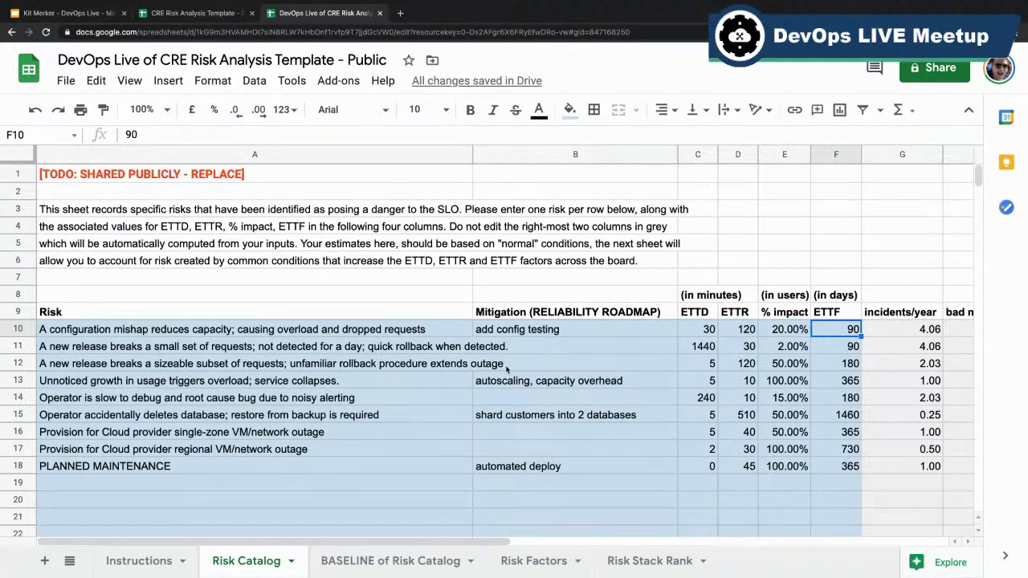
key("Left")
key("Left")
key("Left")
key("Left")
key("Left")
key("Right")
key("Right")
key("Right")
key("Right")
key("Right")
key("Left")
key("Left")
key("Left")
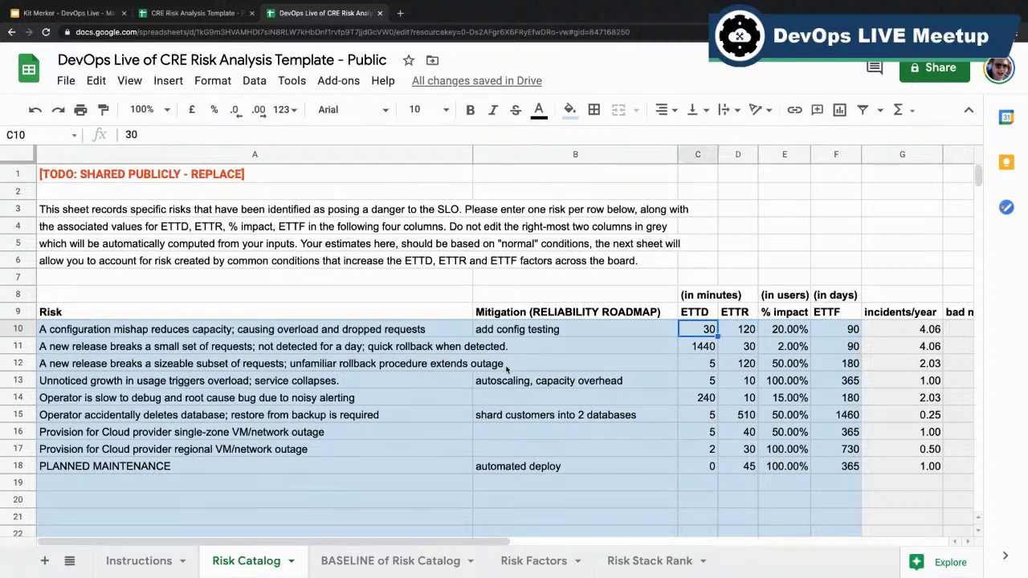
Set both the ETTD and ETTR of the configuration mishap risk to 1 minute and check its ranking in the Risk Stack Rank sheet
key("Left")
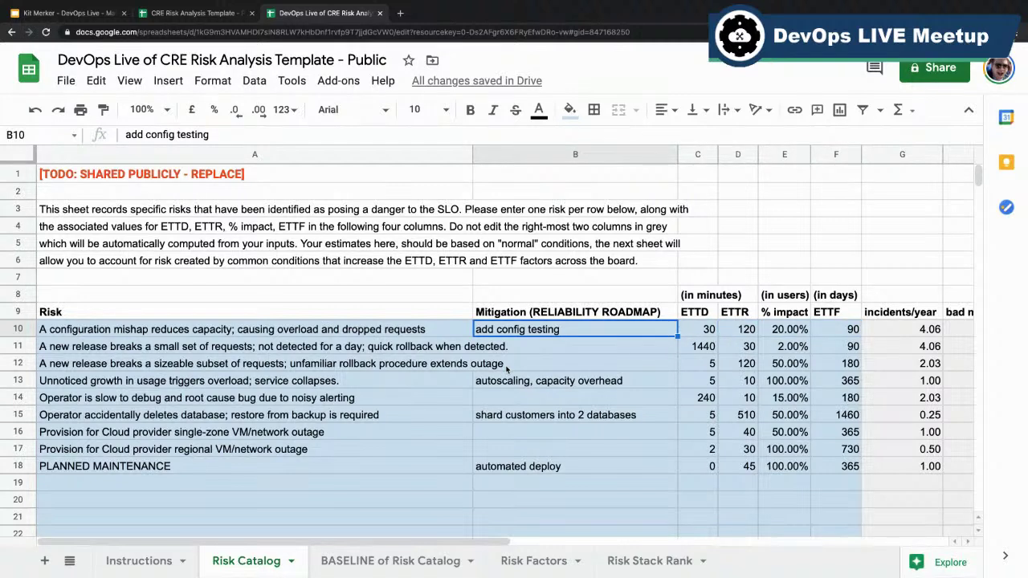
key("Right")
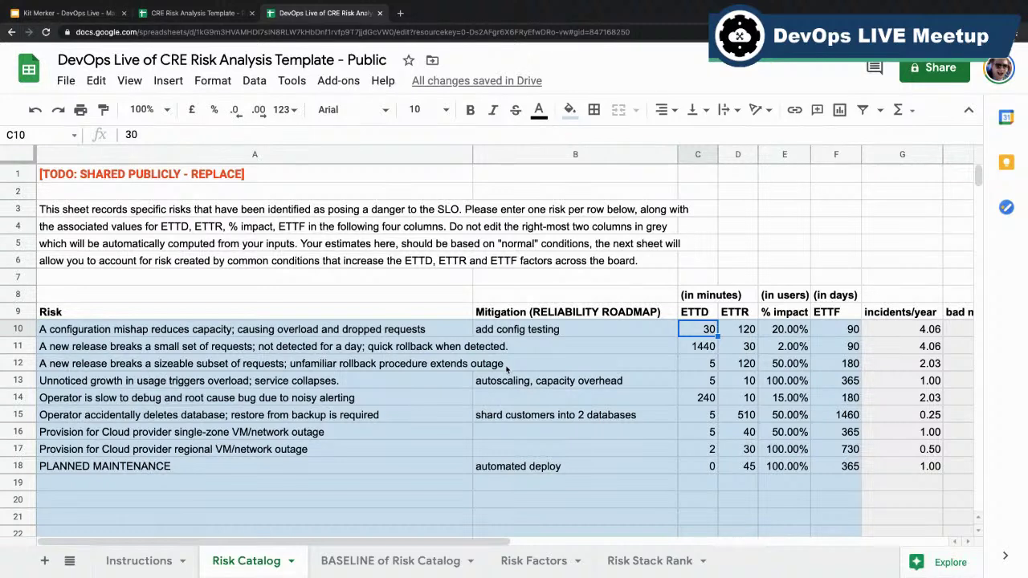
type("1")
key("Tab")
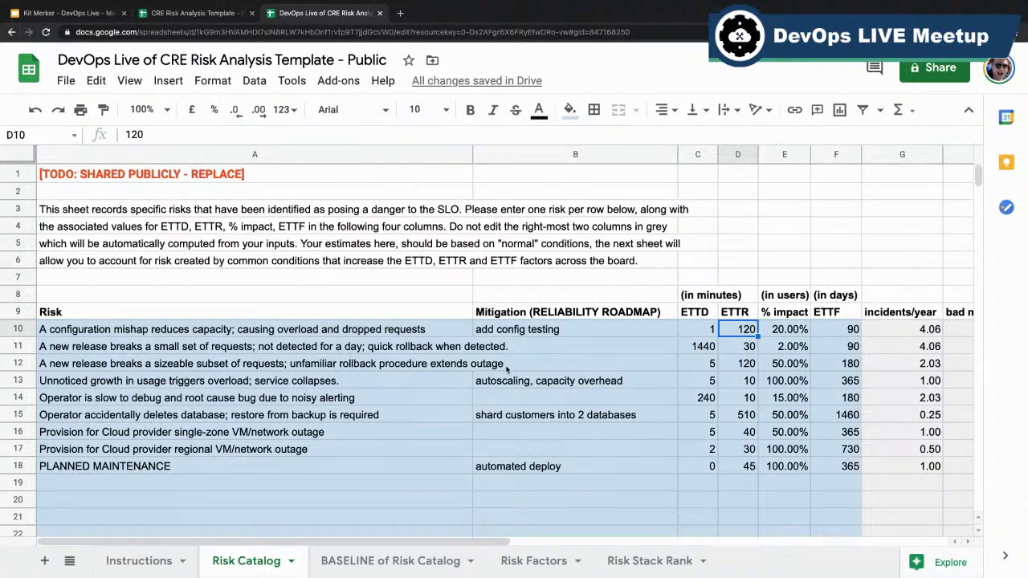
type("1")
key("Tab")
key("shift+Tab")
key("Tab")
key("Tab")
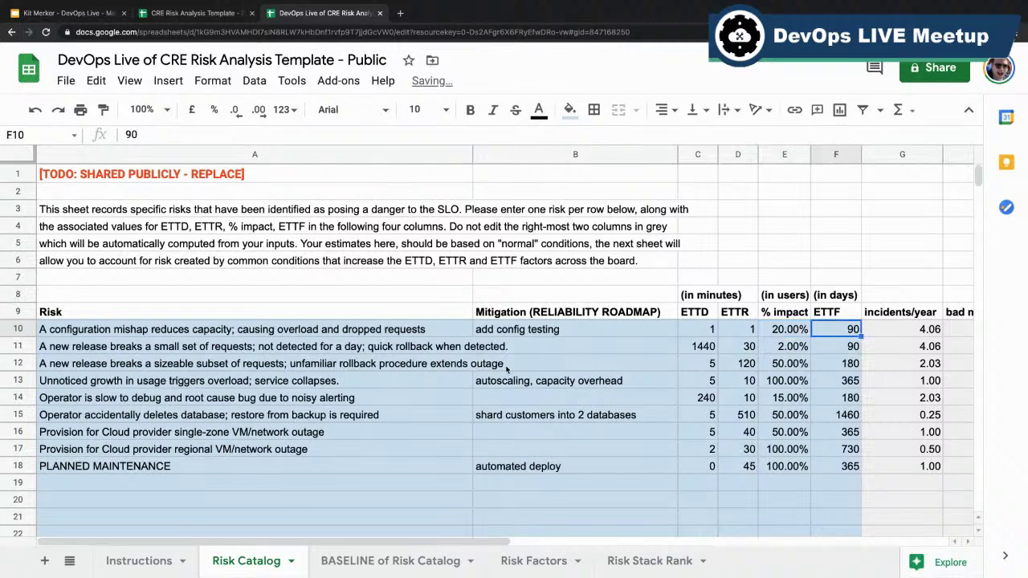
key("shift+Tab")
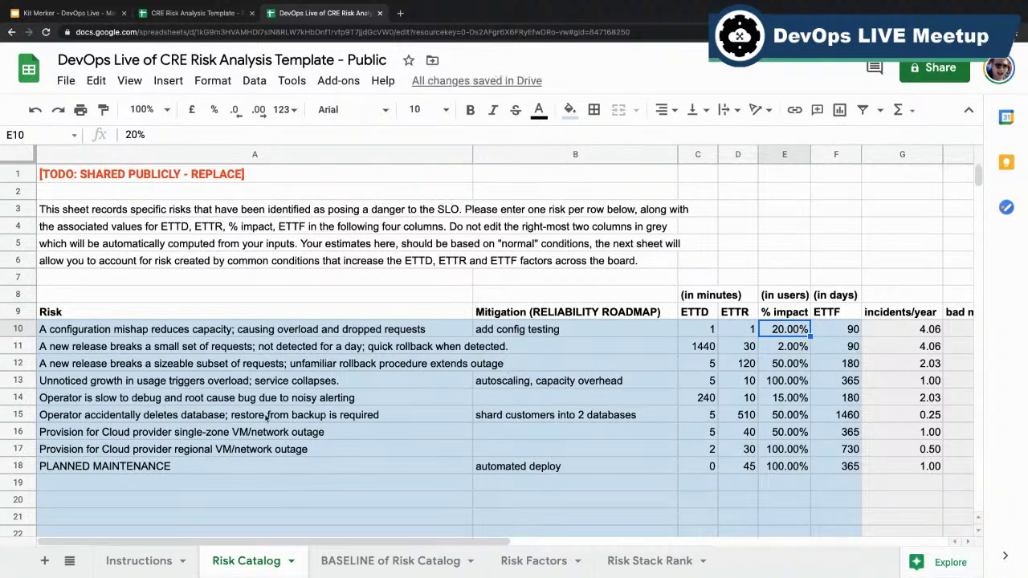
left_click(627, 562)
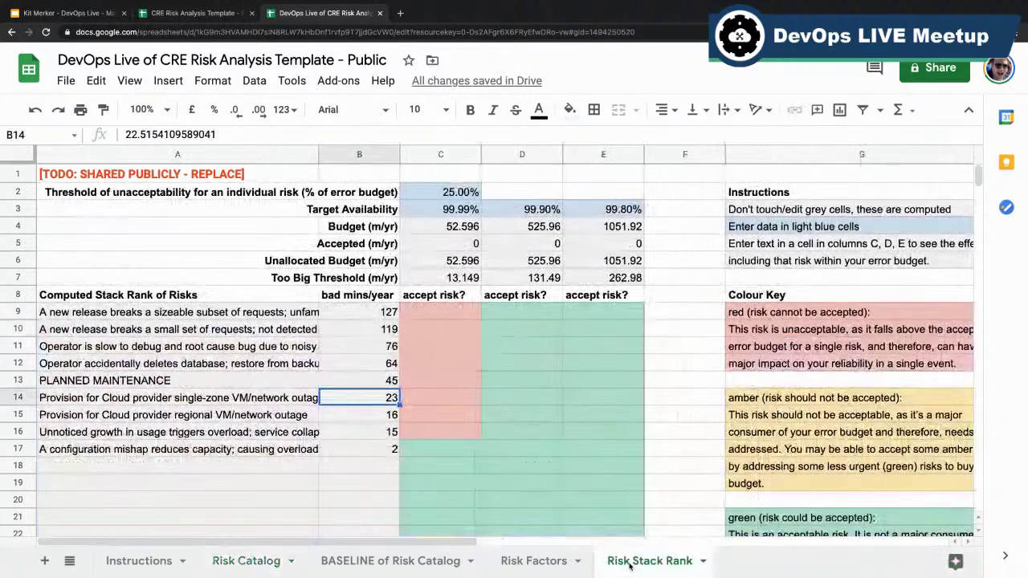
In the Risk Catalog sheet, review the risk list in A10:A18 and the configuration mishap's estimates in C10:F10
left_click(238, 562)
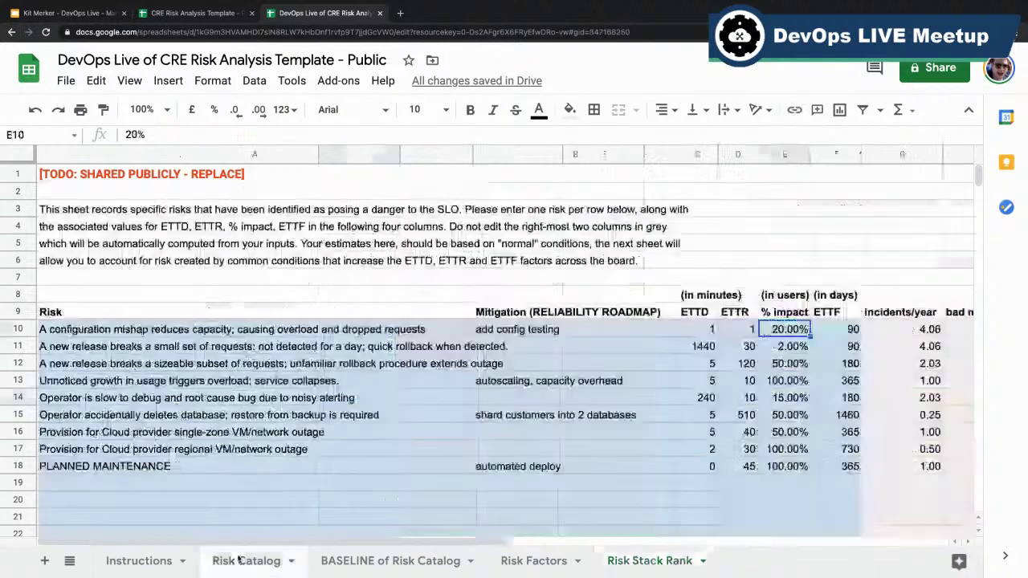
left_click(262, 335)
key("shift+Down")
key("shift+Down")
key("shift+Down")
key("shift+Down")
key("shift+Down")
key("shift+Down")
key("shift+Down")
key("shift+Down")
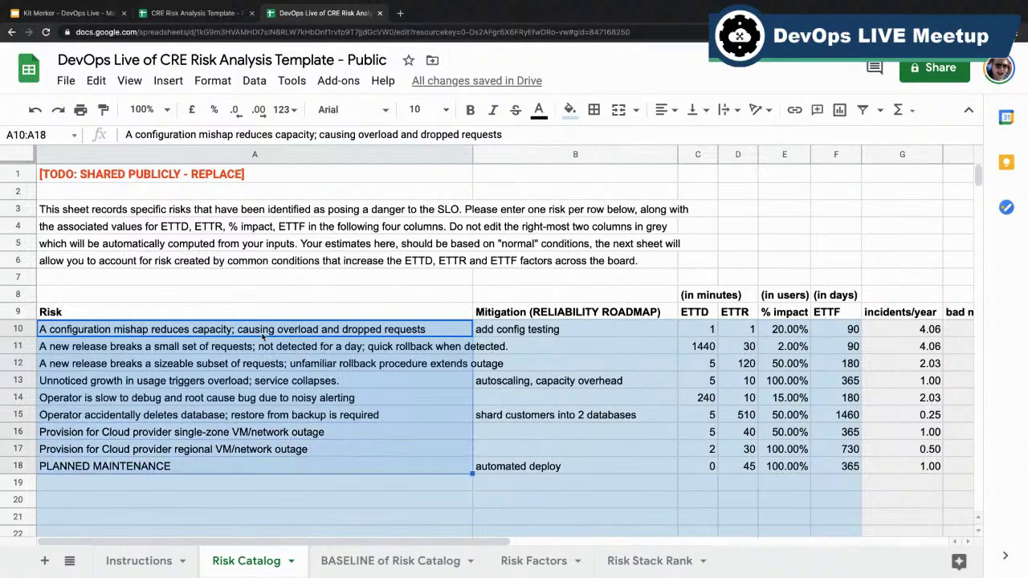
left_click(689, 331)
key("shift+Right")
key("shift+Right")
key("shift+Right")
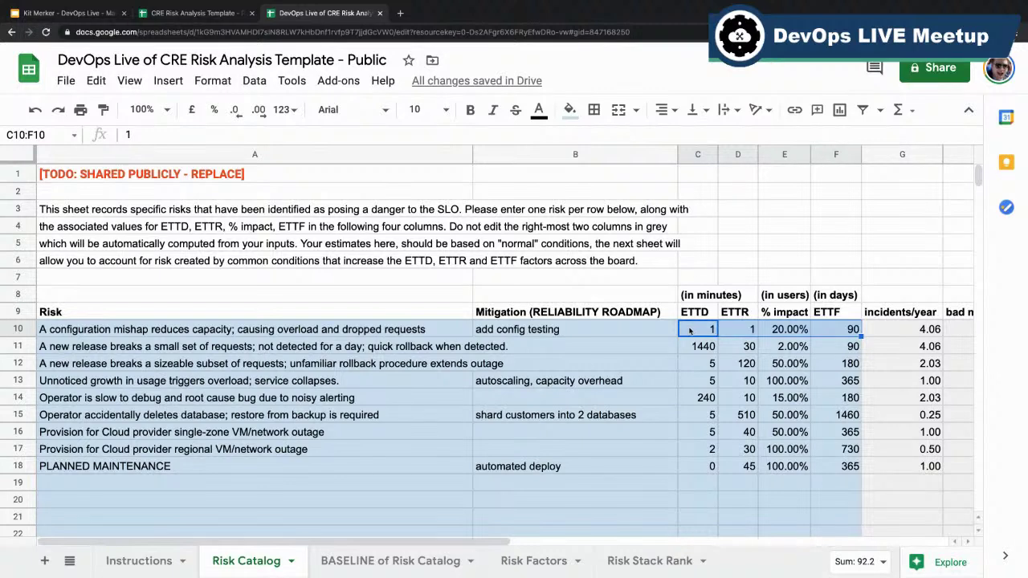
Review the reliability roadmap mitigations in B10:B18 of the Risk Catalog
key("Left")
key("shift+Down")
key("shift+Down")
key("shift+Down")
key("shift+Down")
key("shift+Down")
key("shift+Down")
key("shift+Down")
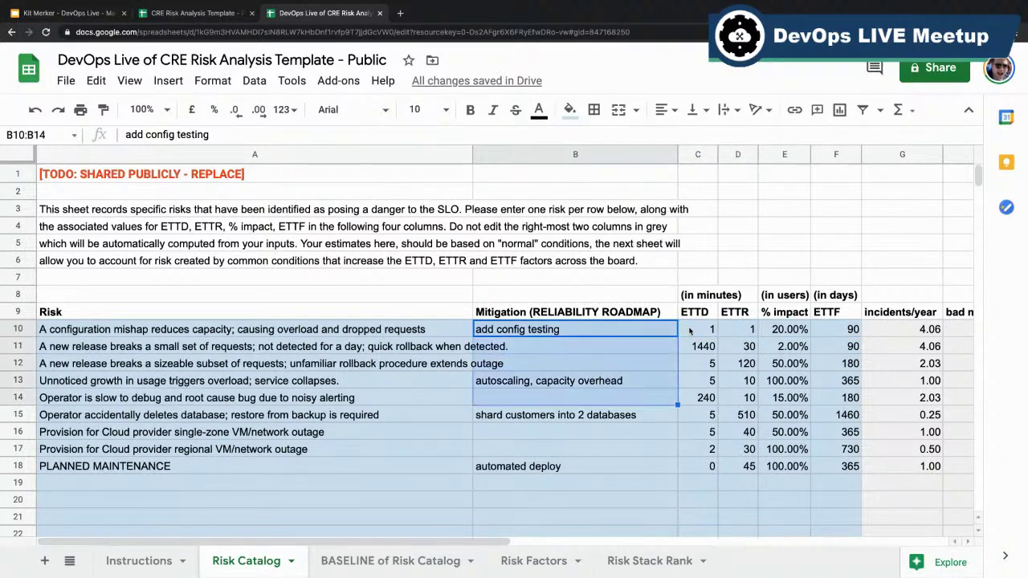
key("shift+Down")
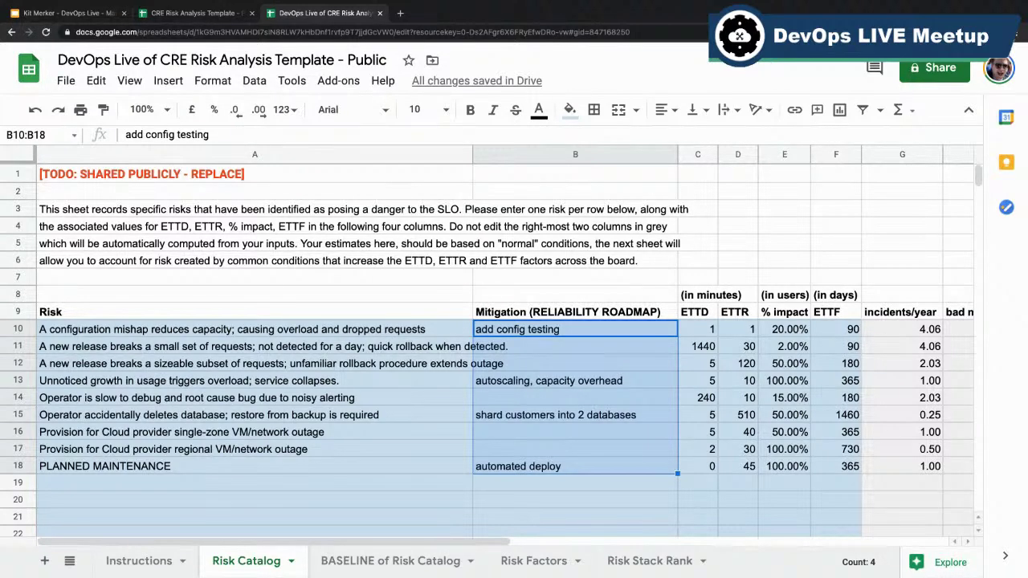
Compare the BASELINE of Risk Catalog sheet with the mitigated Risk Catalog sheet
left_click(374, 565)
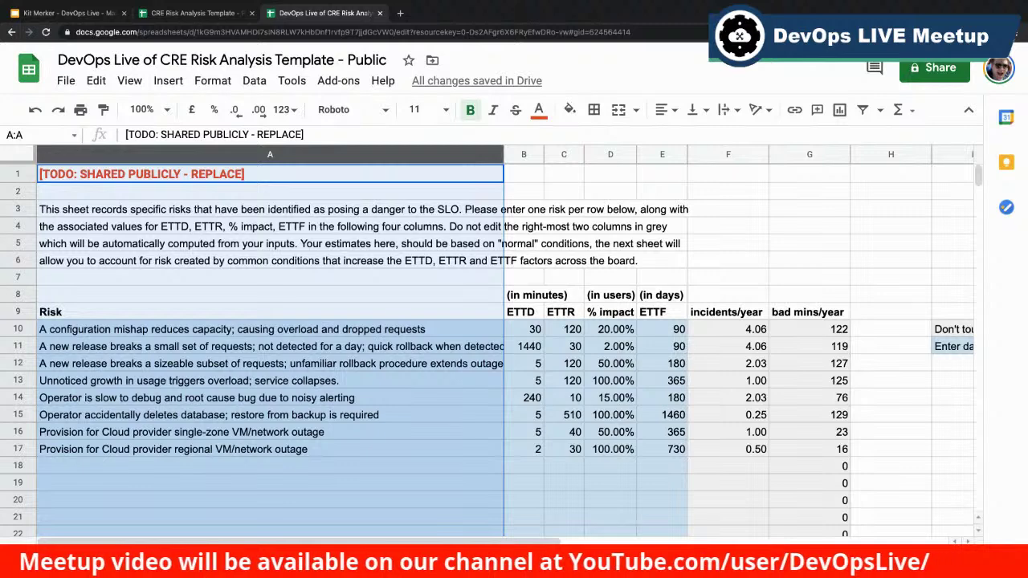
left_click(253, 568)
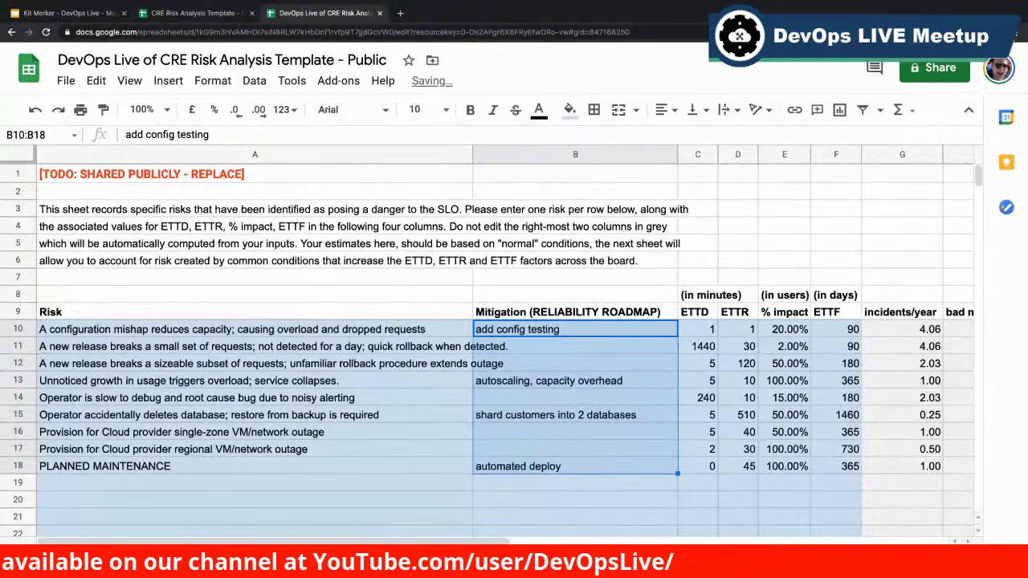
key("ctrl+shift+Page_Down")
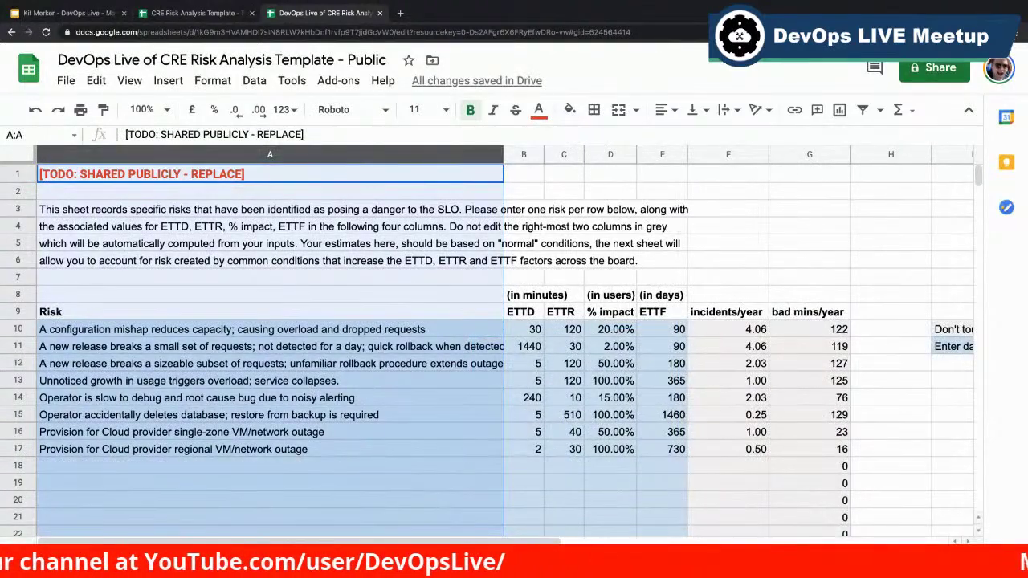
key("ctrl+shift+Page_Up")
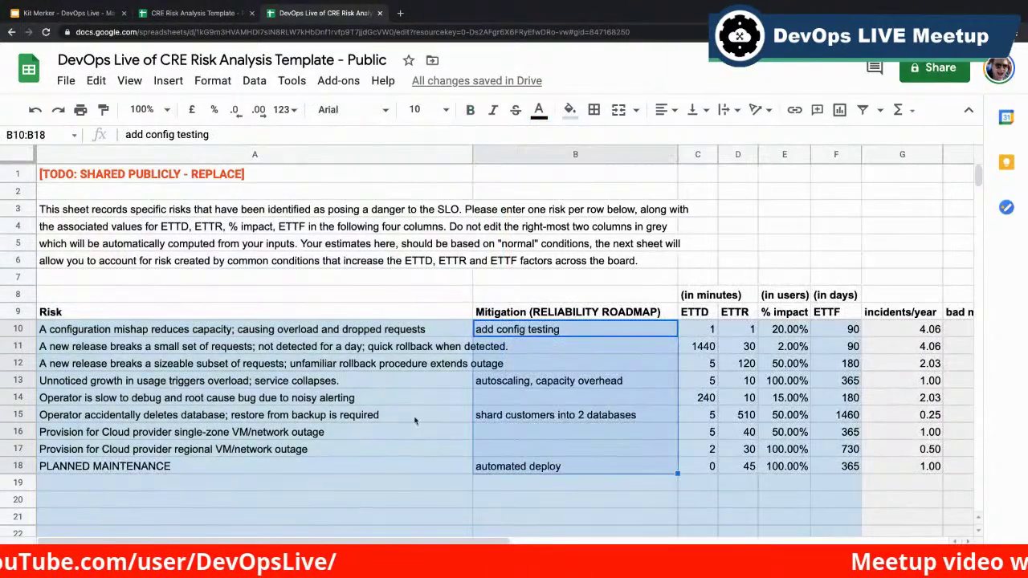
left_click(500, 416)
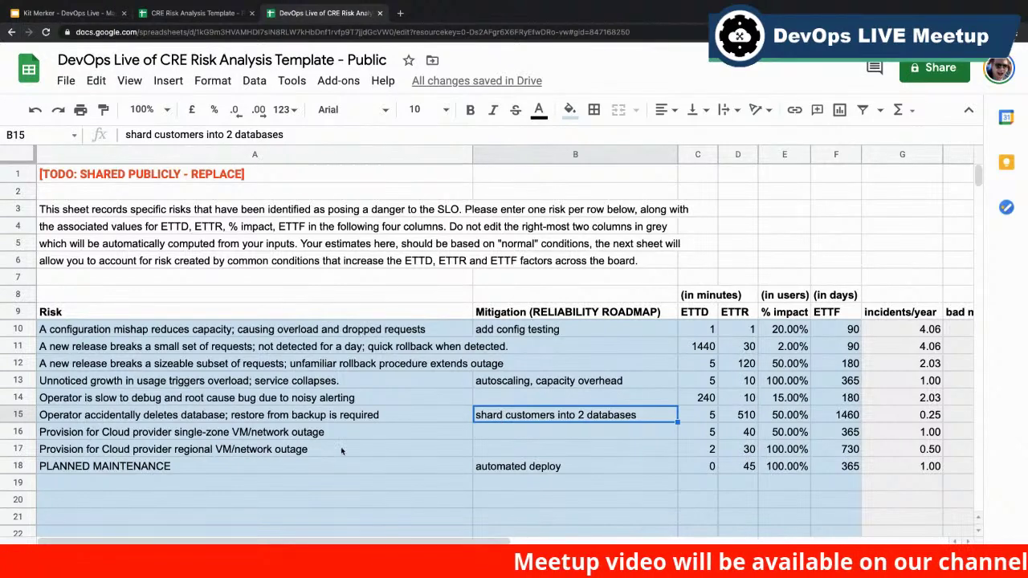
Examine the cells across the configuration mishap row, from its description through the computed columns
left_click(333, 336)
key("Right")
key("Right")
key("Right")
key("Right")
key("Right")
key("Right")
key("Right")
key("Right")
key("Left")
key("Left")
key("Left")
key("Left")
key("Left")
key("Left")
key("Left")
key("Left")
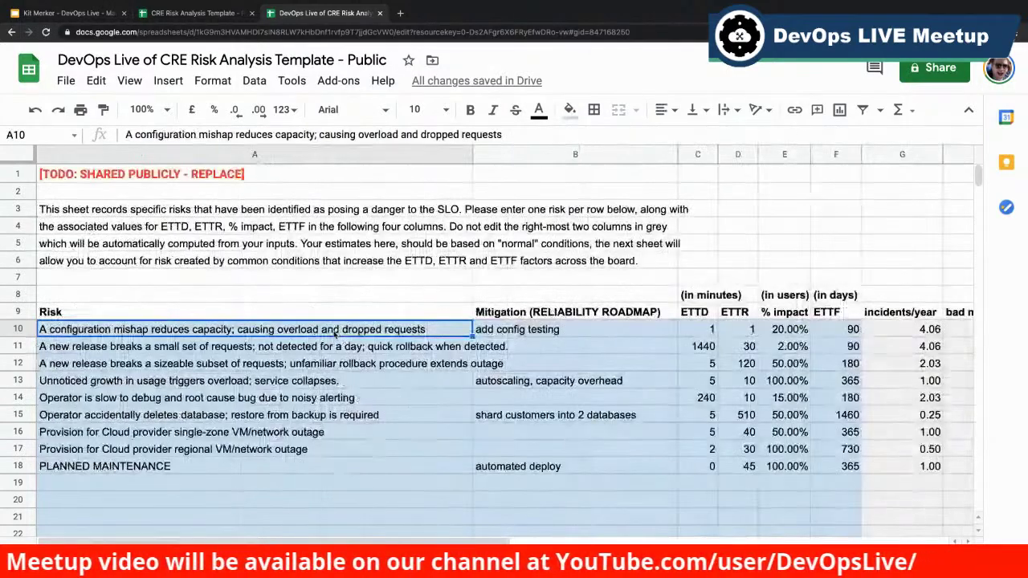
Go through the listed risks down to planned maintenance and look at the original CRE Risk Analysis Template
key("Down")
key("Down")
key("Down")
key("Down")
key("Down")
key("Down")
key("Down")
key("Down")
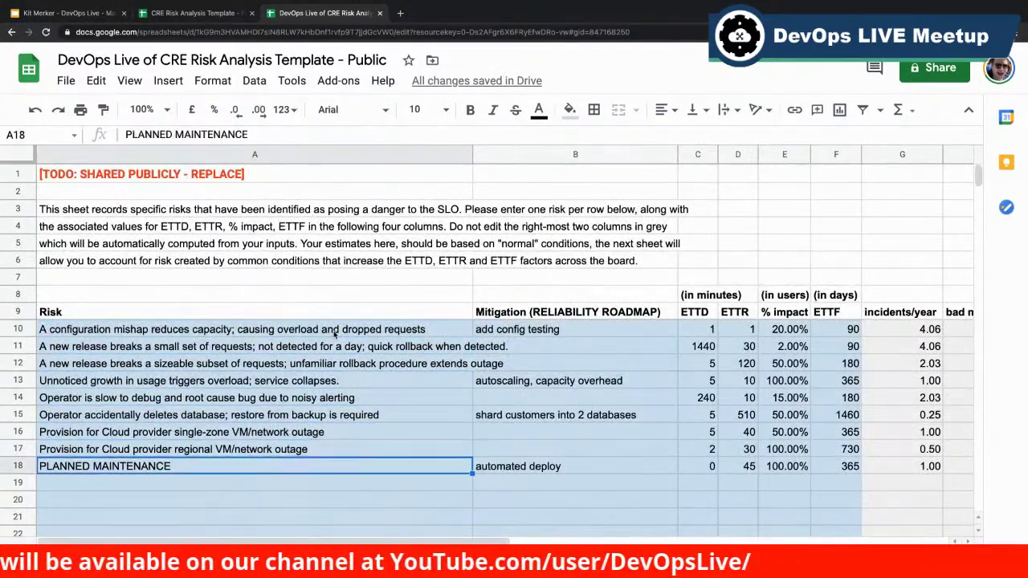
key("Up")
key("Down")
key("Up")
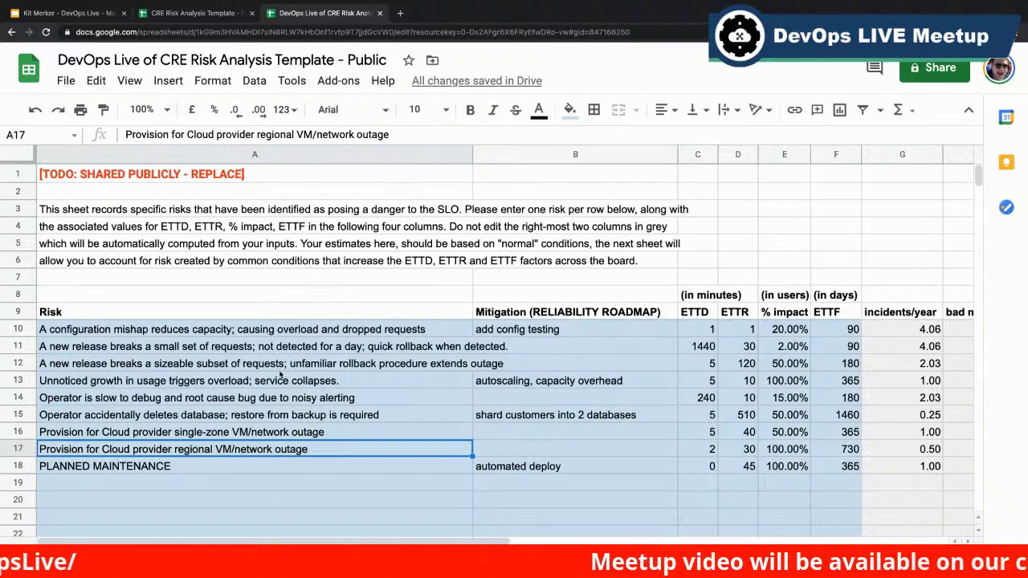
left_click(204, 13)
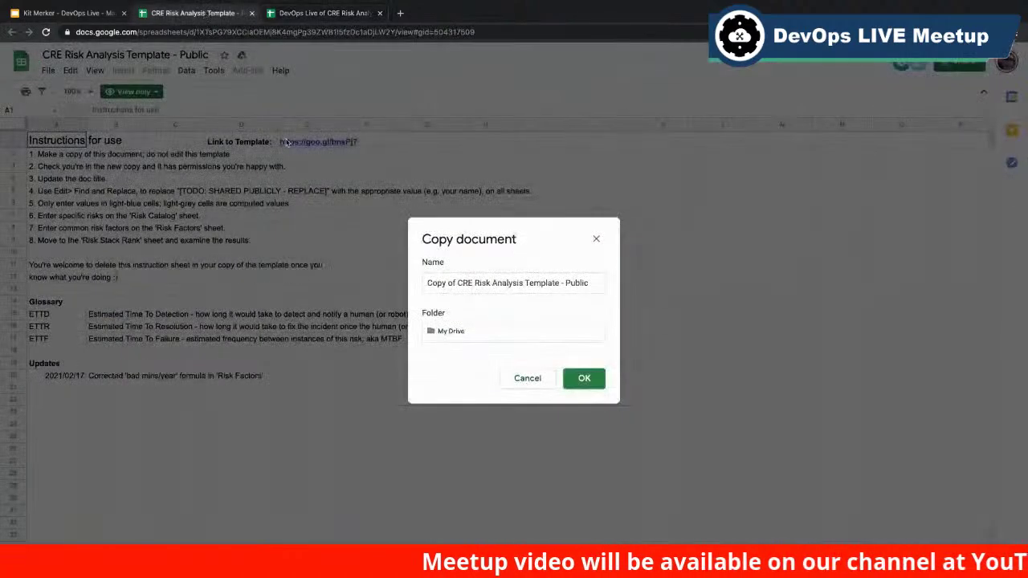
left_click(325, 14)
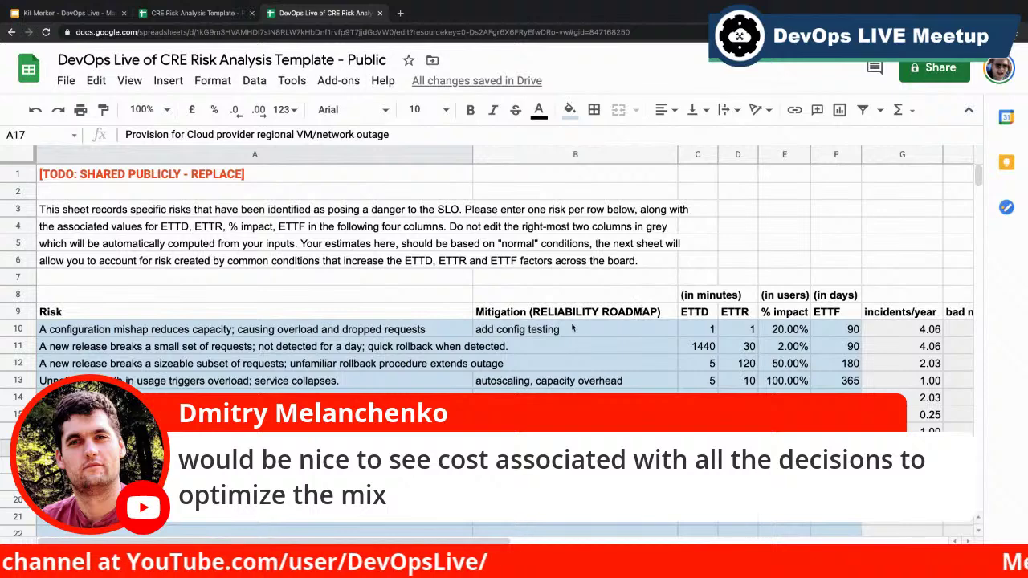
Highlight the mitigation cells of the Risk Catalog from the configuration mishap row through the regional outage row
left_click(570, 329)
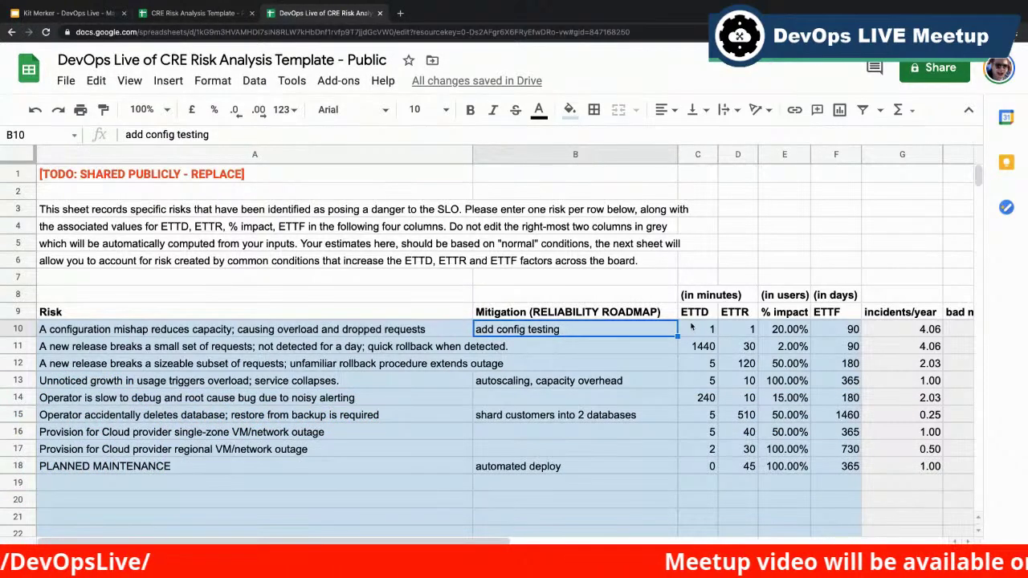
key("shift+Down")
key("shift+Down")
key("shift+Down")
key("shift+Down")
key("shift+Down")
key("shift+Down")
key("shift+Down")
key("shift+Down")
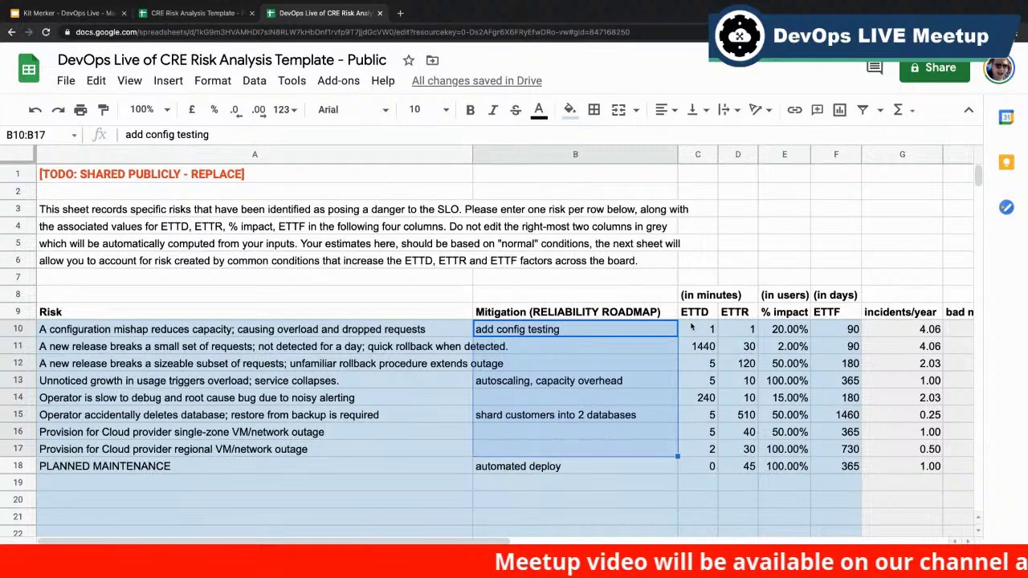
Insert a column after the Mitigation column and head it "Dev Cost" in row 9
right_click(620, 155)
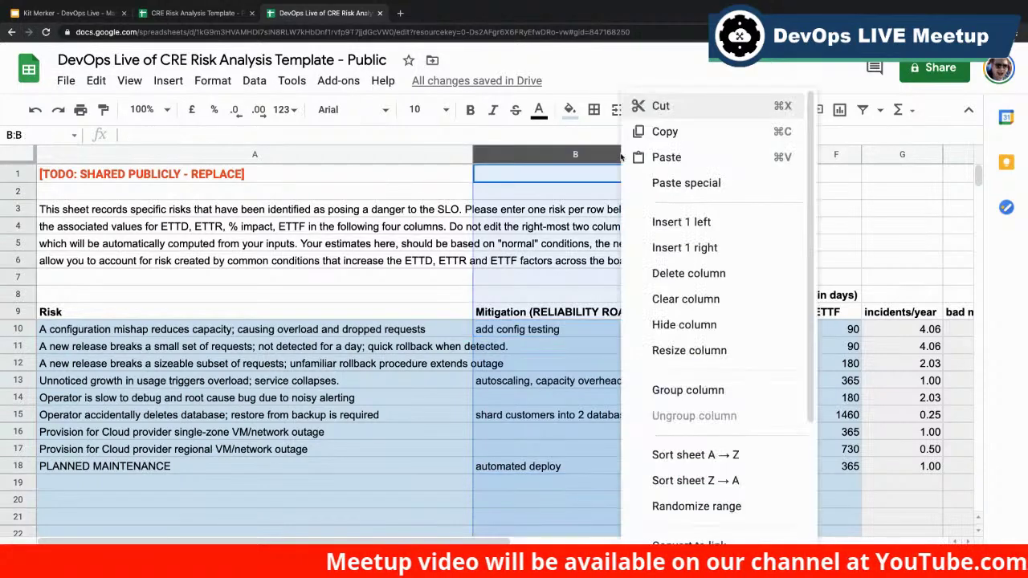
left_click(657, 247)
left_click(706, 313)
type("Cost")
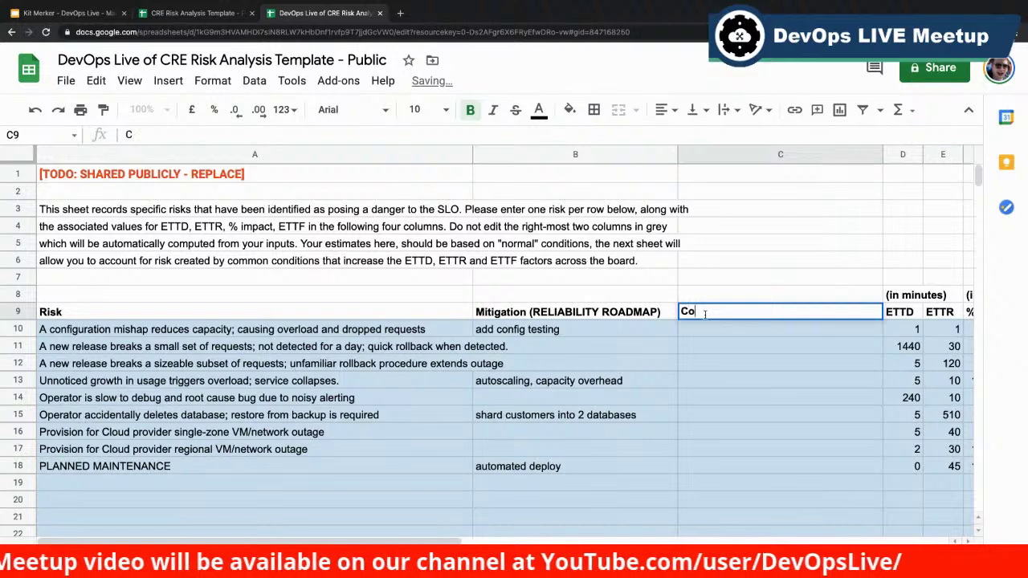
key("BackSpace")
key("BackSpace")
key("BackSpace")
key("BackSpace")
type("Dev")
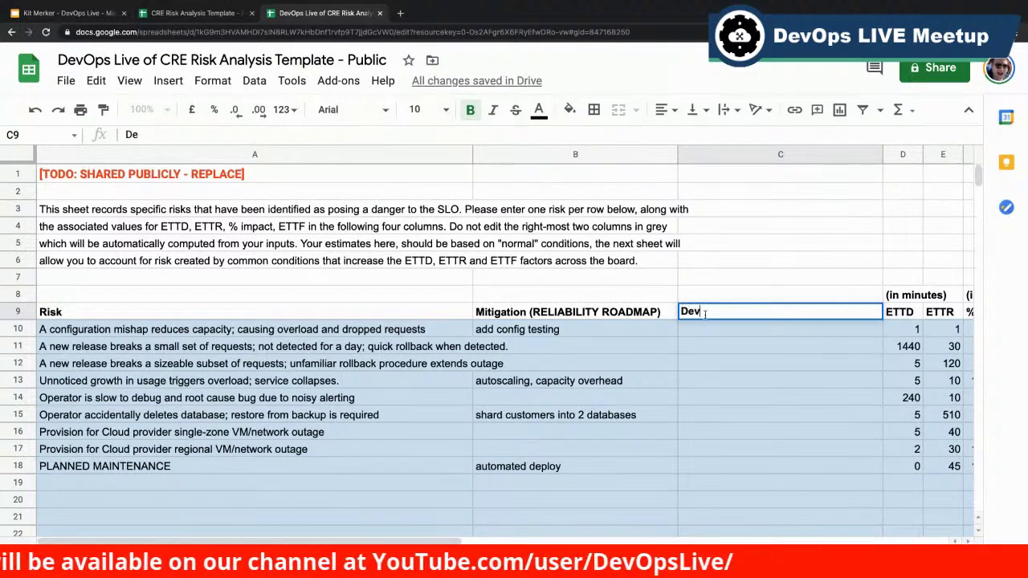
type(" Cost /")
key("BackSpace")
key("Return")
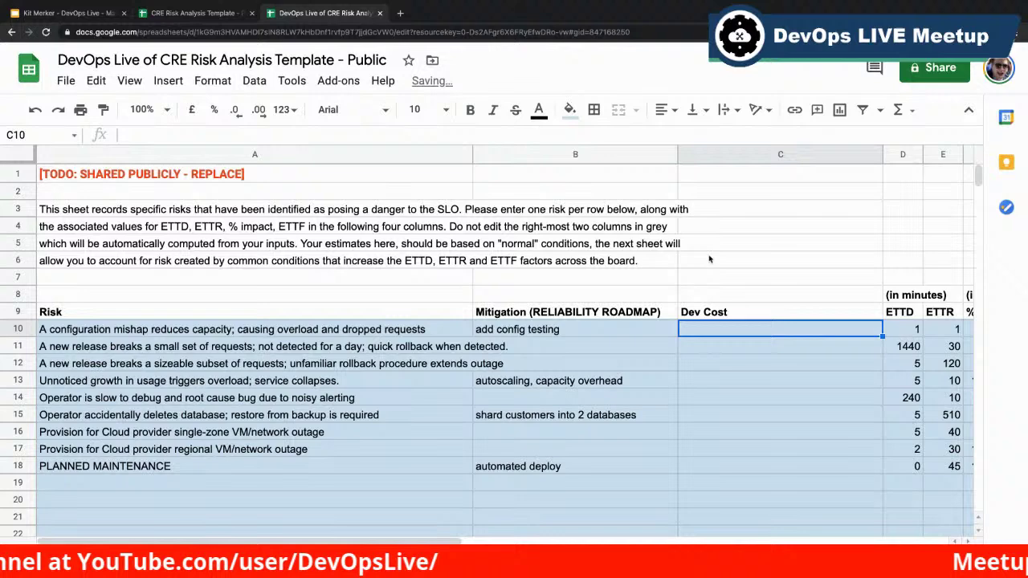
Insert another column after Dev Cost and head it "Infra Cost" in row 9
right_click(769, 158)
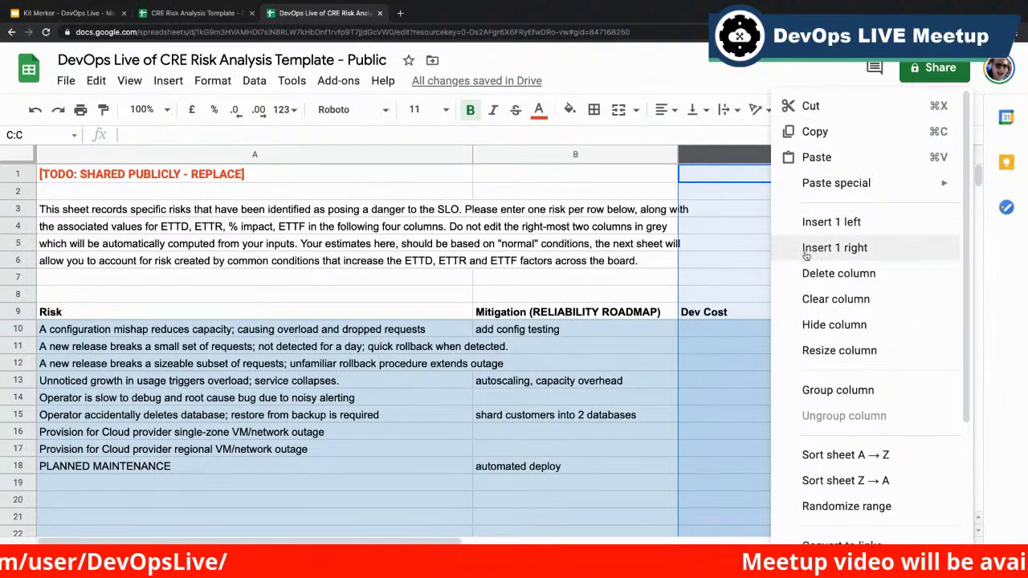
left_click(835, 247)
left_click(603, 312)
type("Inf")
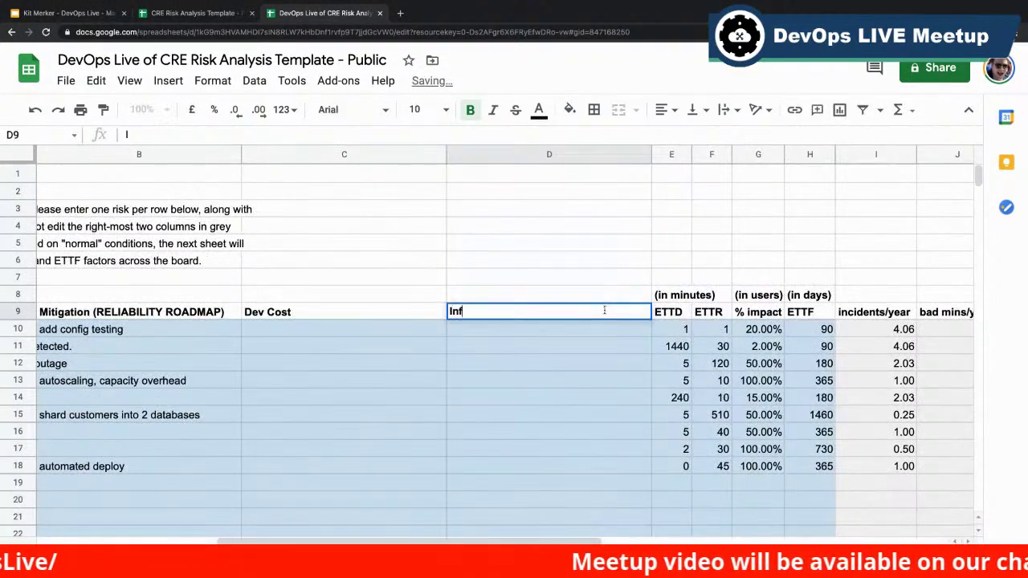
type("ra Cost")
key("Return")
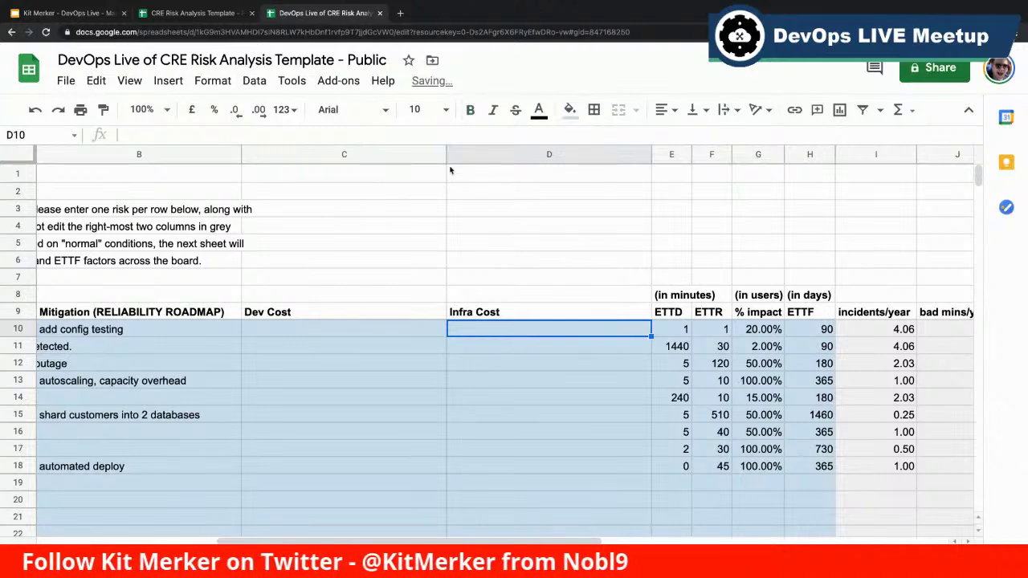
Narrow the Dev Cost and Infra Cost columns to roughly fit their headings
left_click_drag(444, 154, 330, 154)
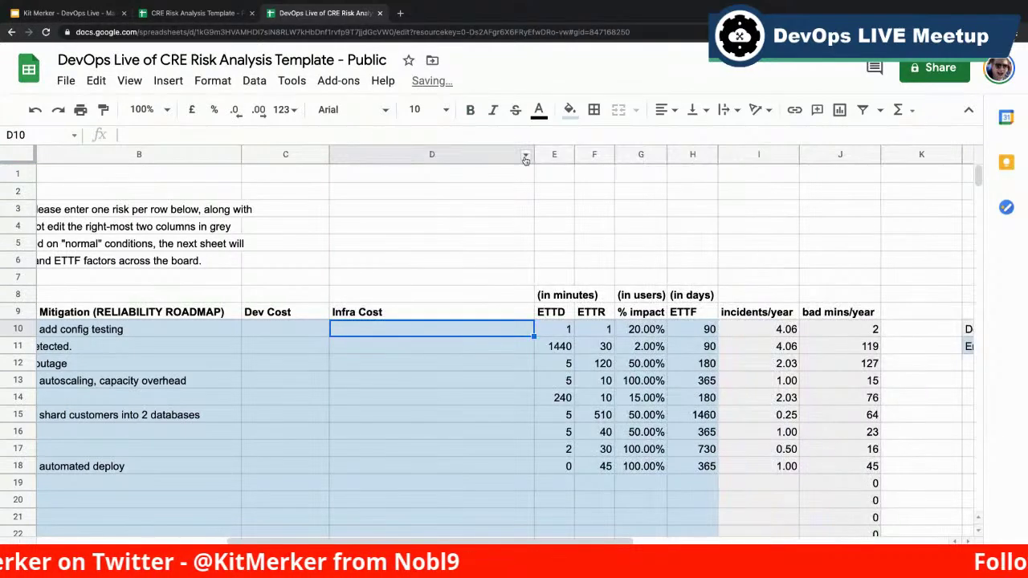
left_click_drag(533, 154, 404, 154)
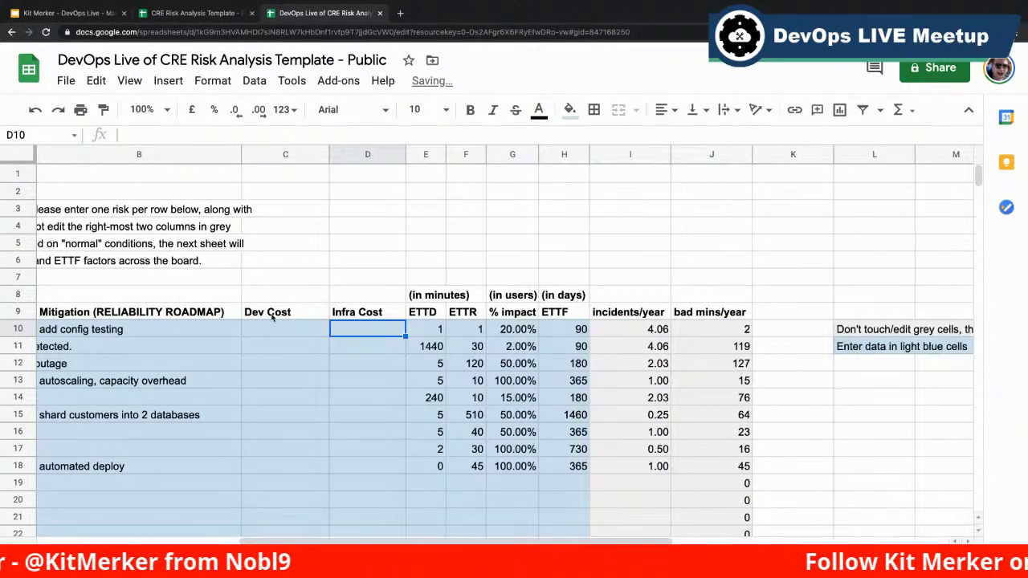
scroll(272, 318, "left", 5)
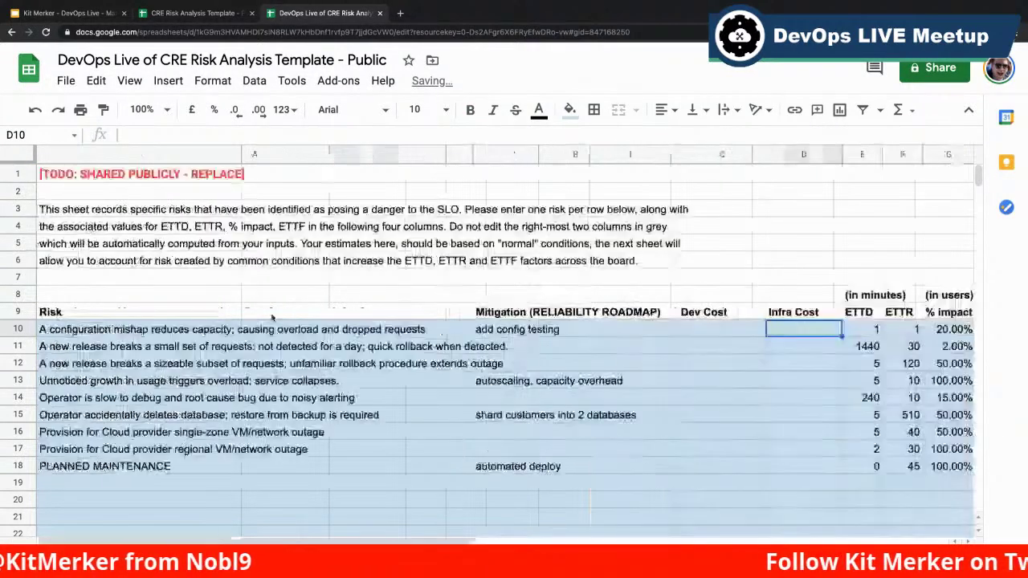
Highlight the Dev Cost cells from the configuration mishap row through the planned maintenance row
left_click(719, 327)
key("shift+Down")
key("shift+Down")
key("shift+Down")
key("shift+Down")
key("shift+Down")
key("shift+Down")
key("shift+Down")
key("shift+Down")
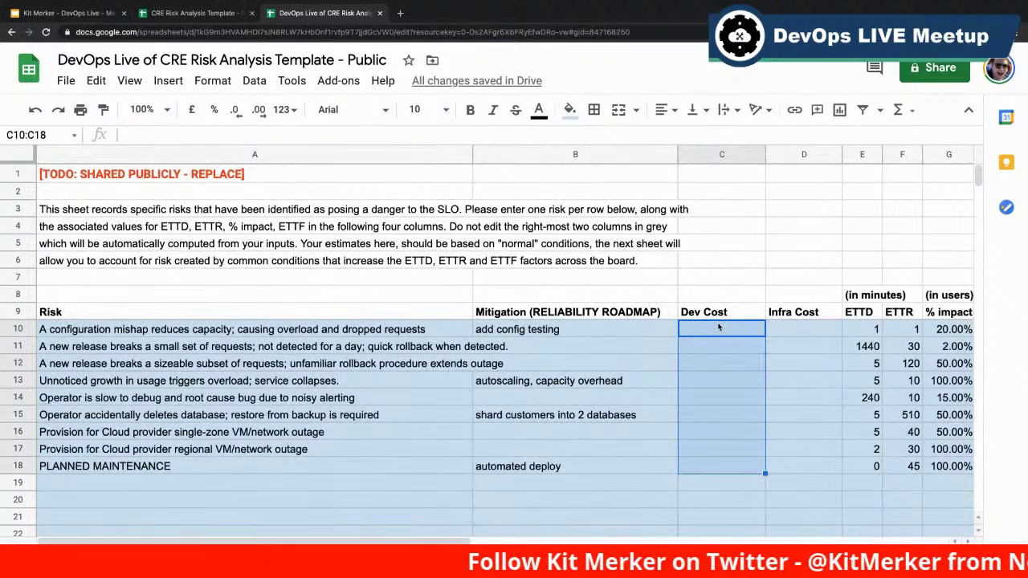
Highlight the Infra Cost cells for the same risks, from row 10 through row 18
key("Up")
key("Down")
key("Right")
key("shift+Down")
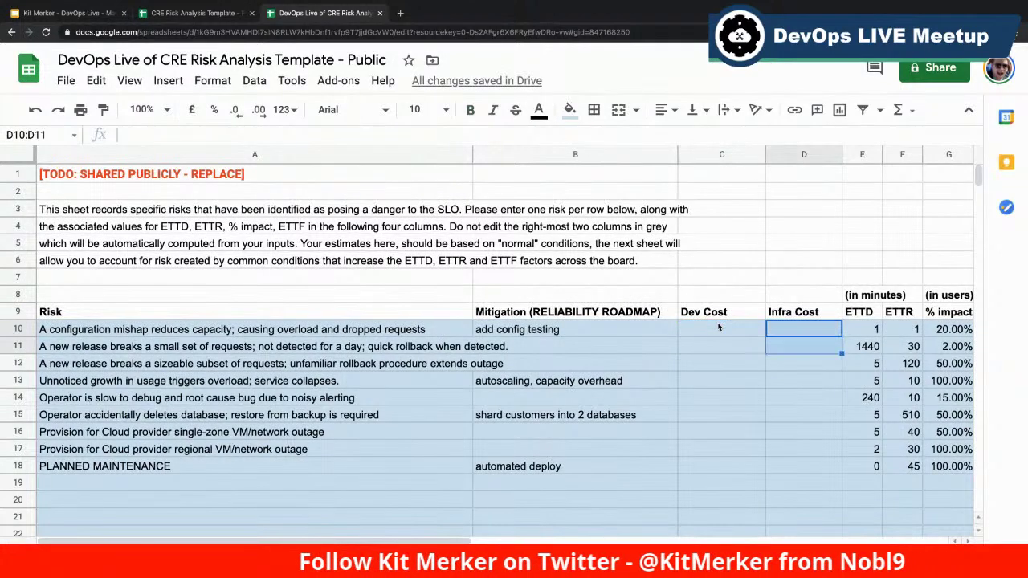
key("shift+Down")
key("shift+Down")
key("shift+Down")
key("shift+Down")
key("shift+Down")
key("shift+Down")
key("shift+Down")
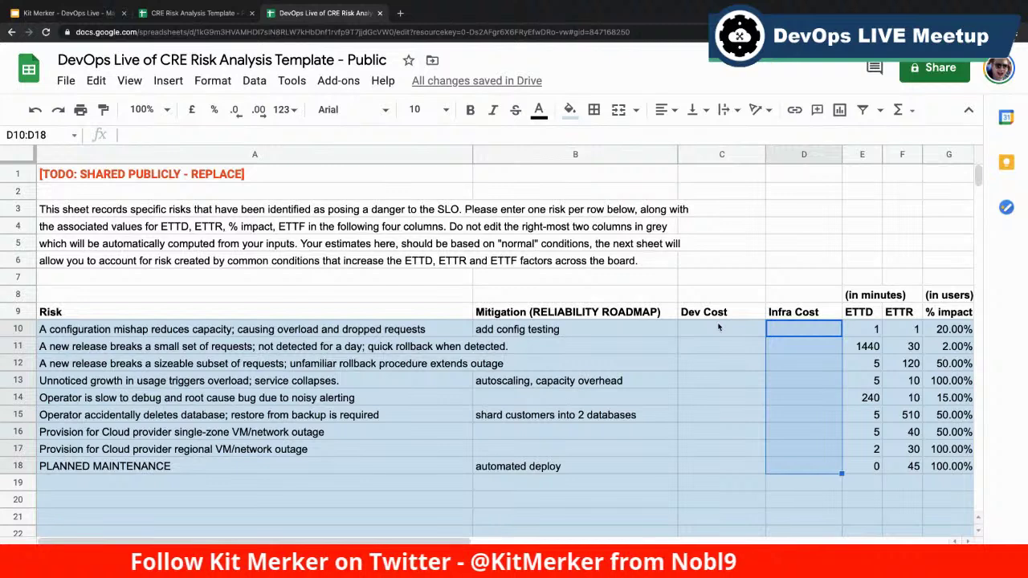
Revisit the risk and mitigation cells of the configuration mishap row and switch to the DevOps Live presentation in Google Slides
key("Left")
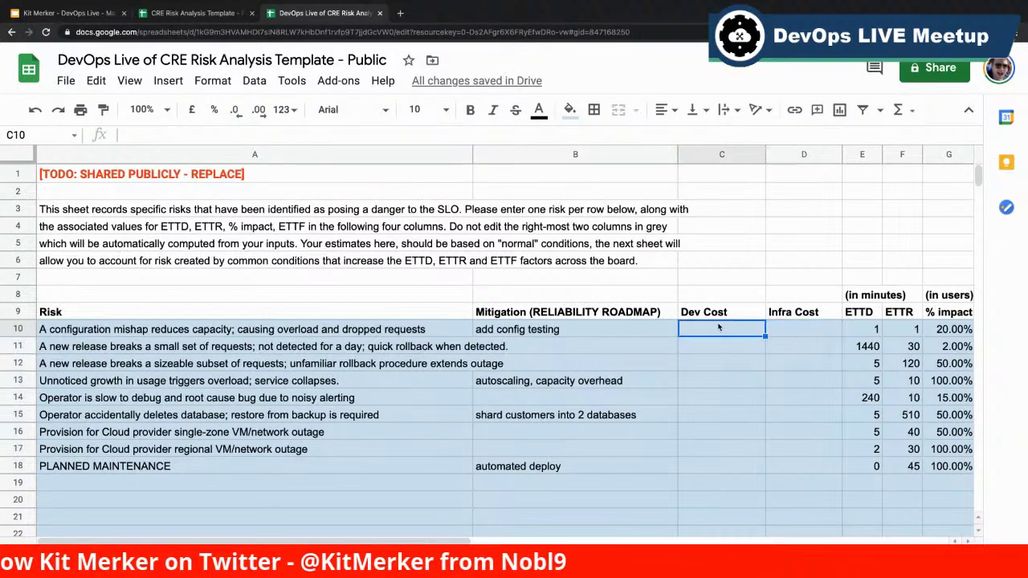
key("Left")
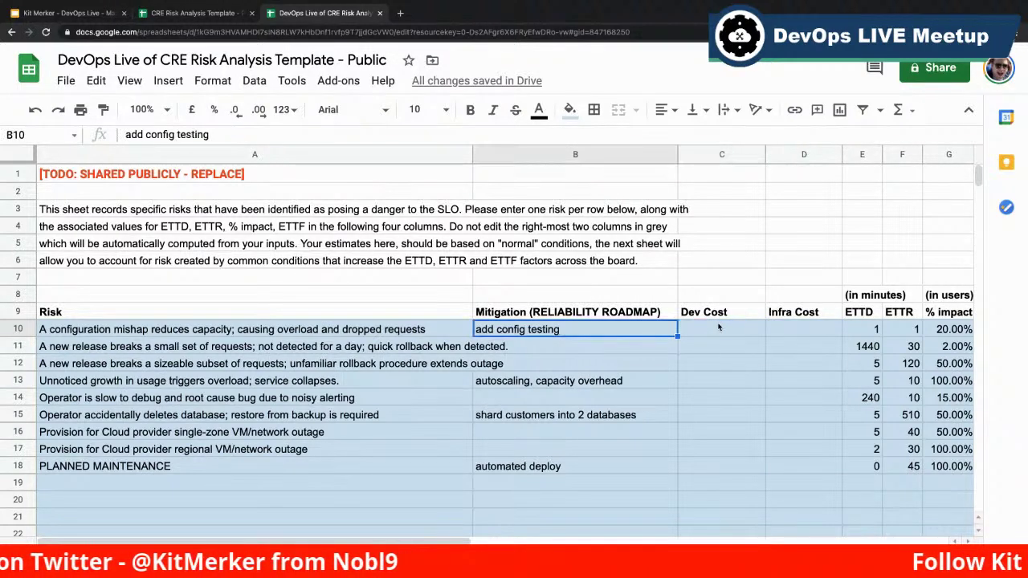
key("Left")
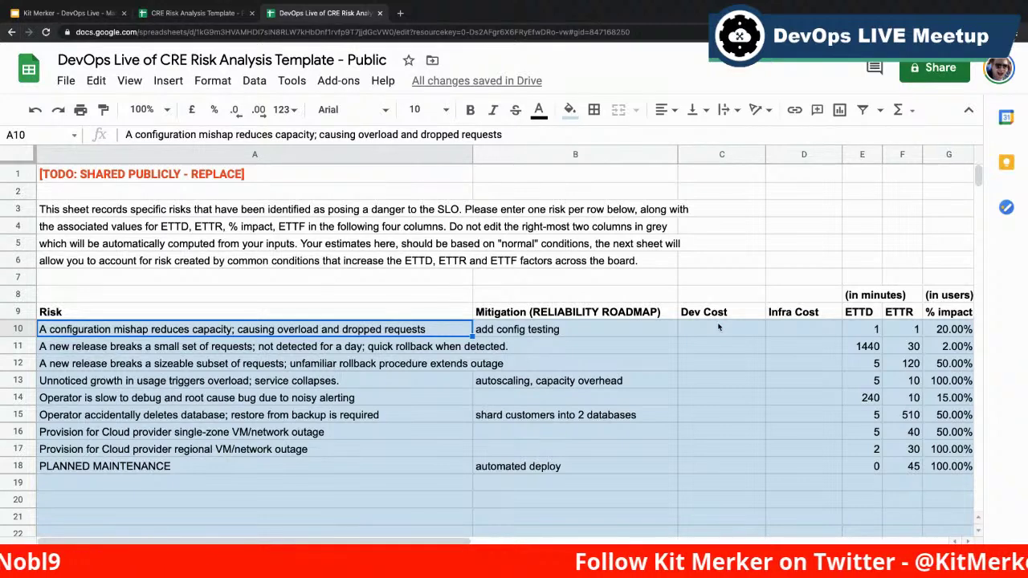
key("Right")
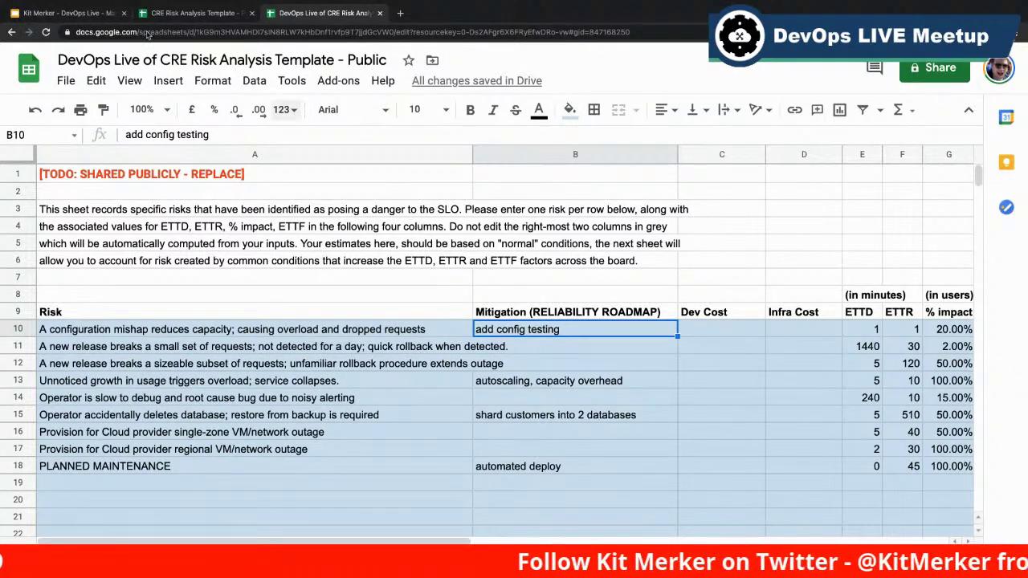
left_click(76, 16)
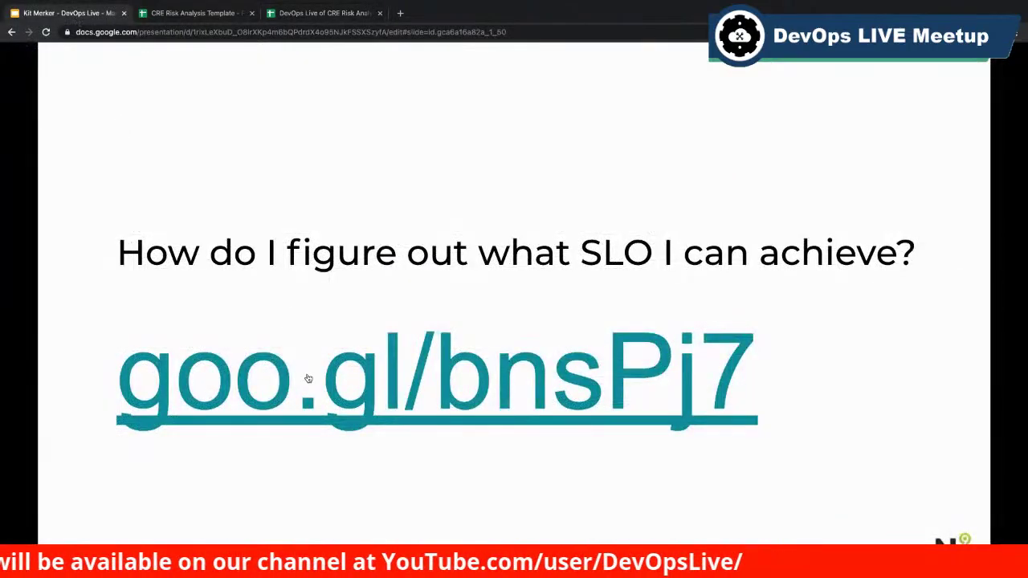